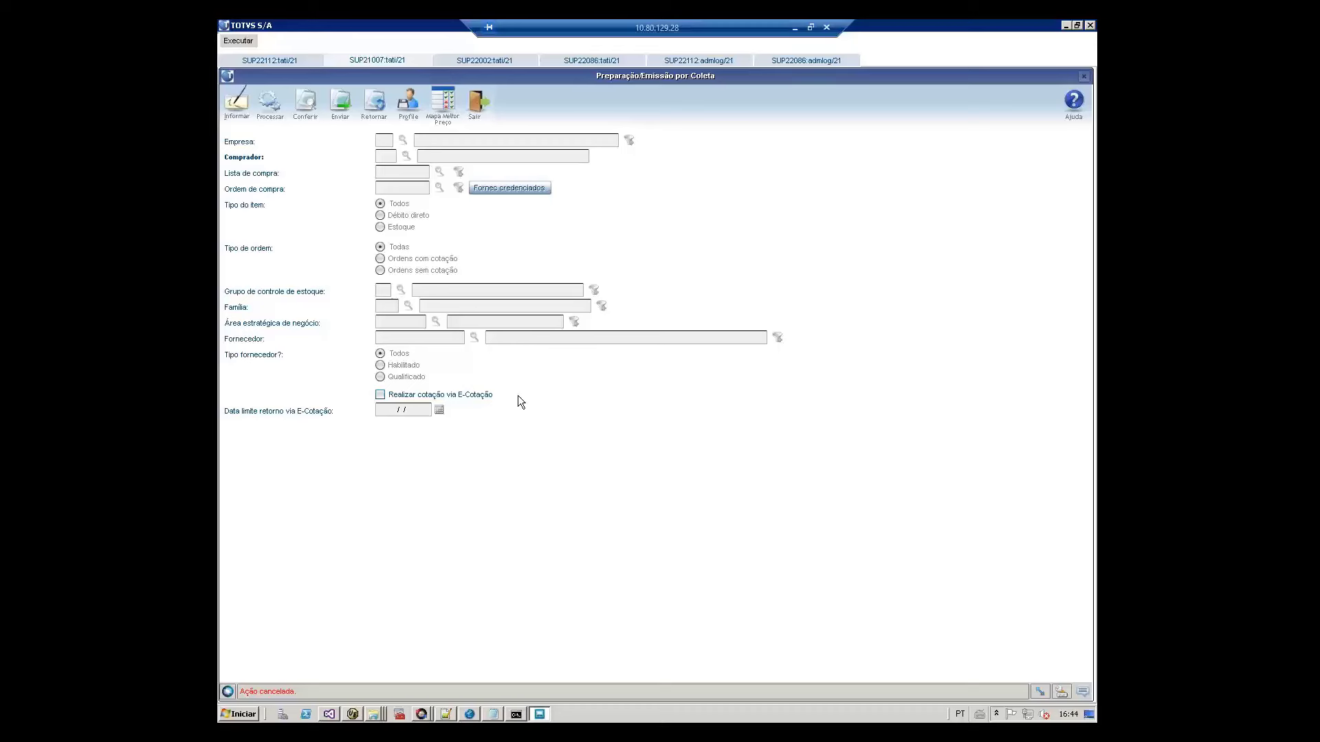
Step: Start informing the parameters for a new price collection and enter the purchase order number
left_click(235, 109)
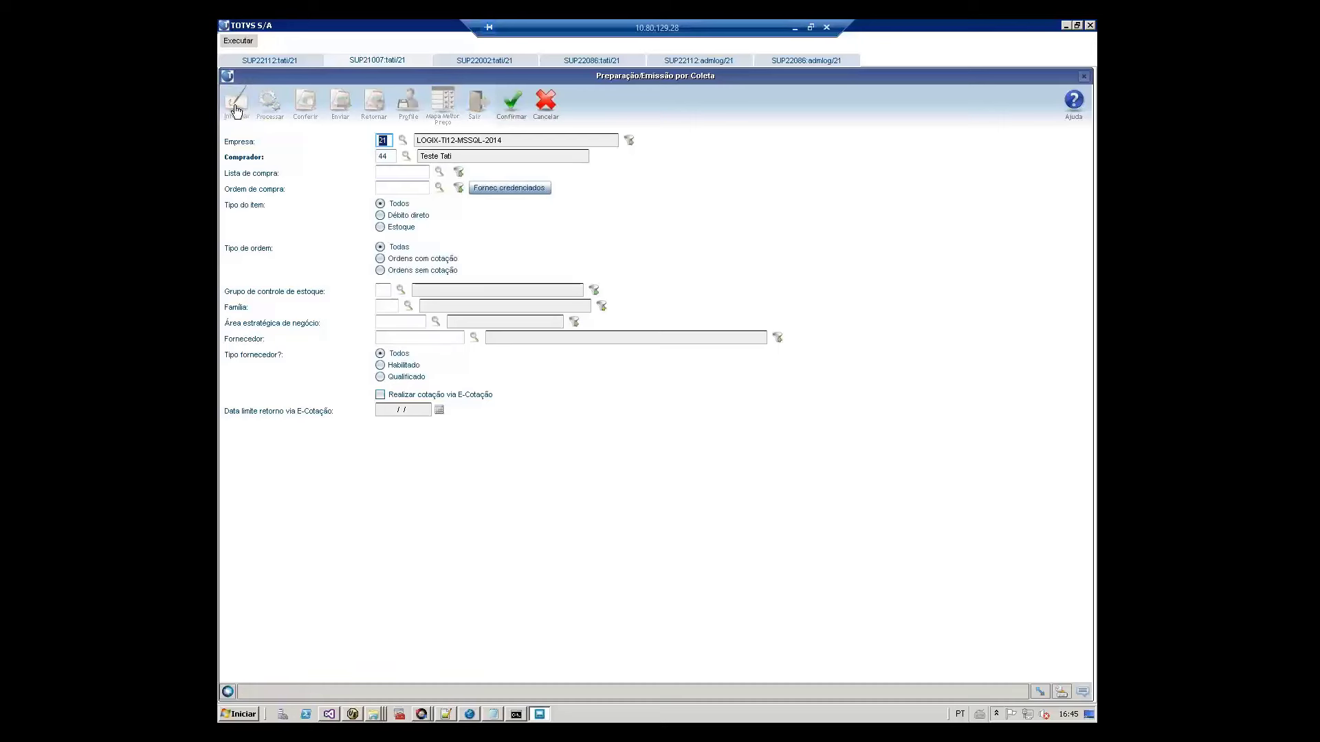
left_click(391, 189)
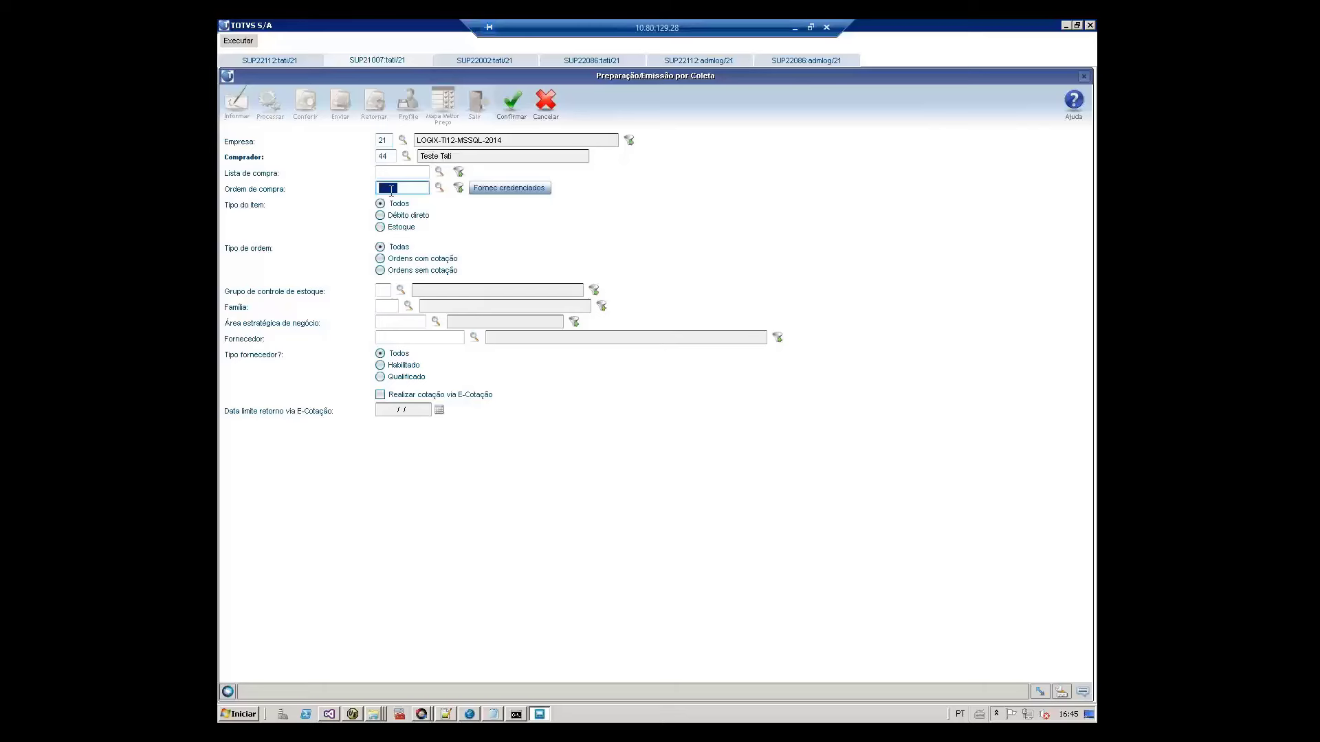
type("56507")
Step: Fill the supplier selection list with the codes of the three suppliers invited to quote and confirm it
left_click(779, 340)
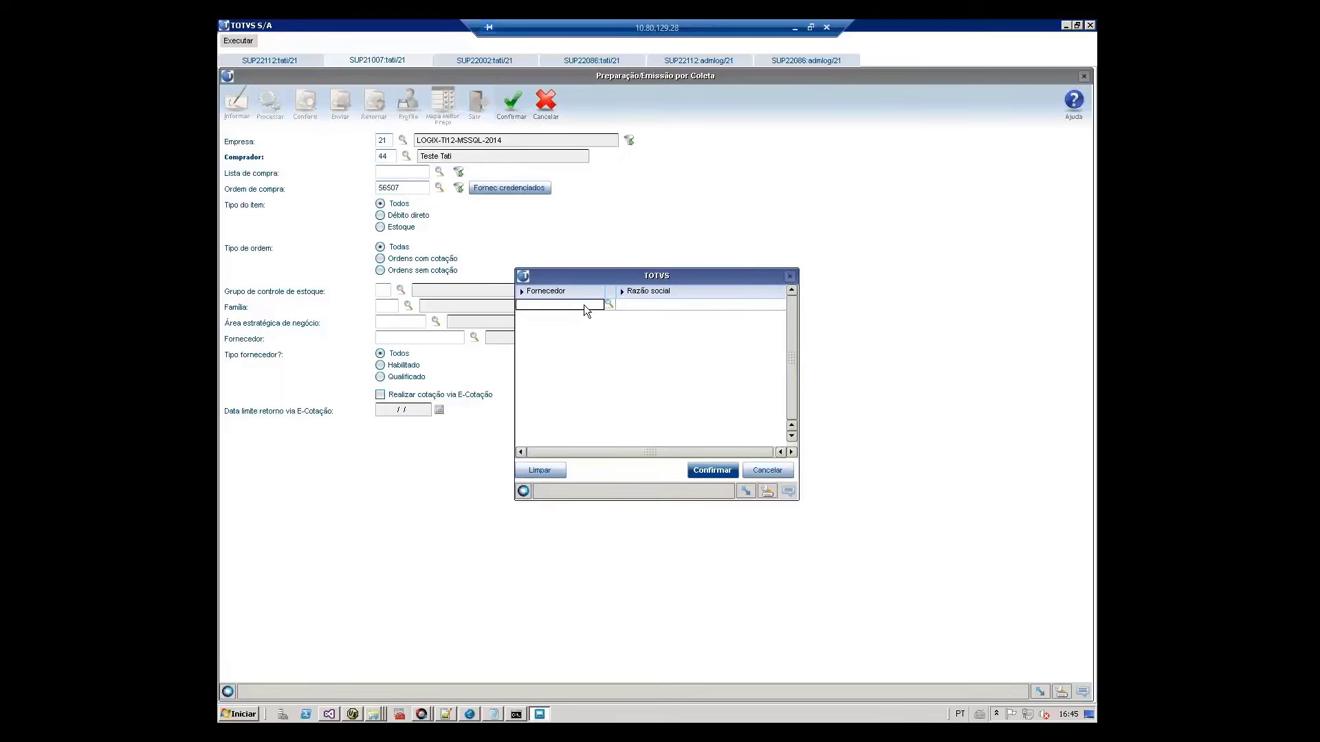
type("0441")
key("Down")
type("rodr")
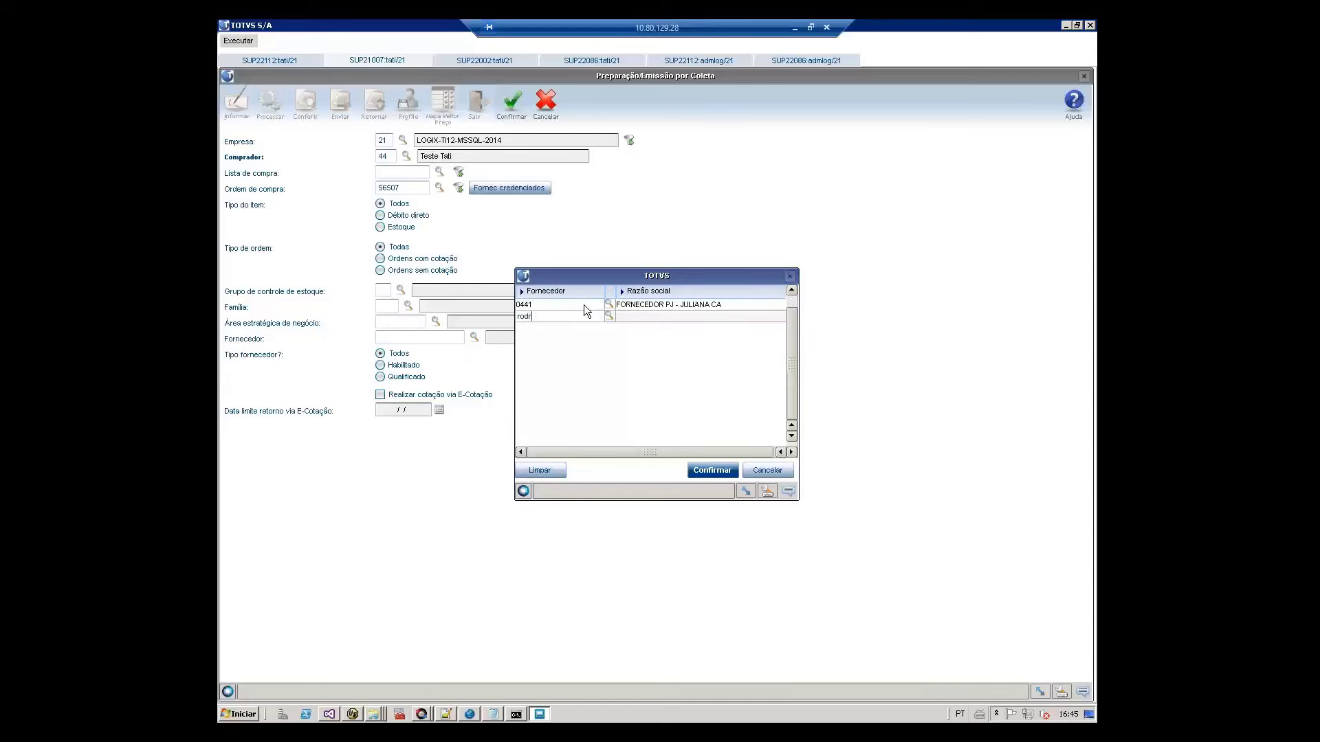
type("igonac")
key("Down")
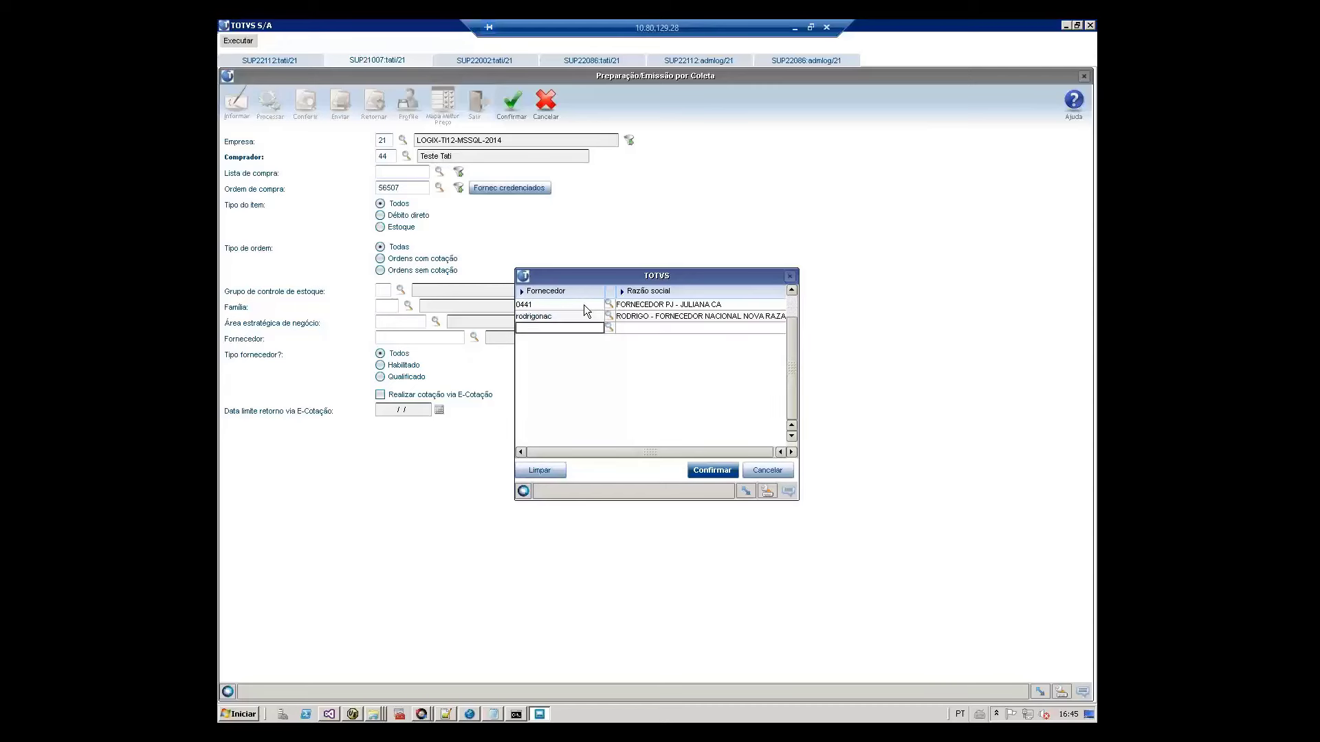
type("tatiananac")
key("Return")
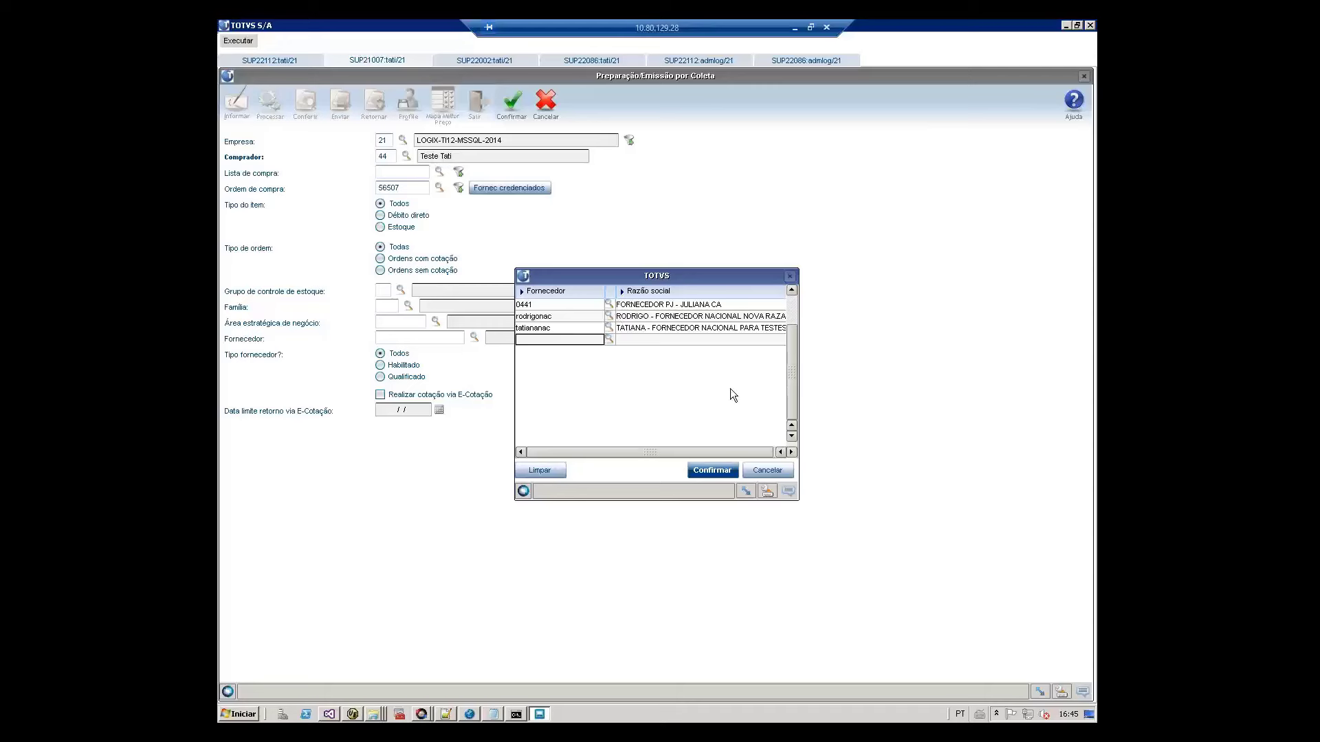
left_click(718, 473)
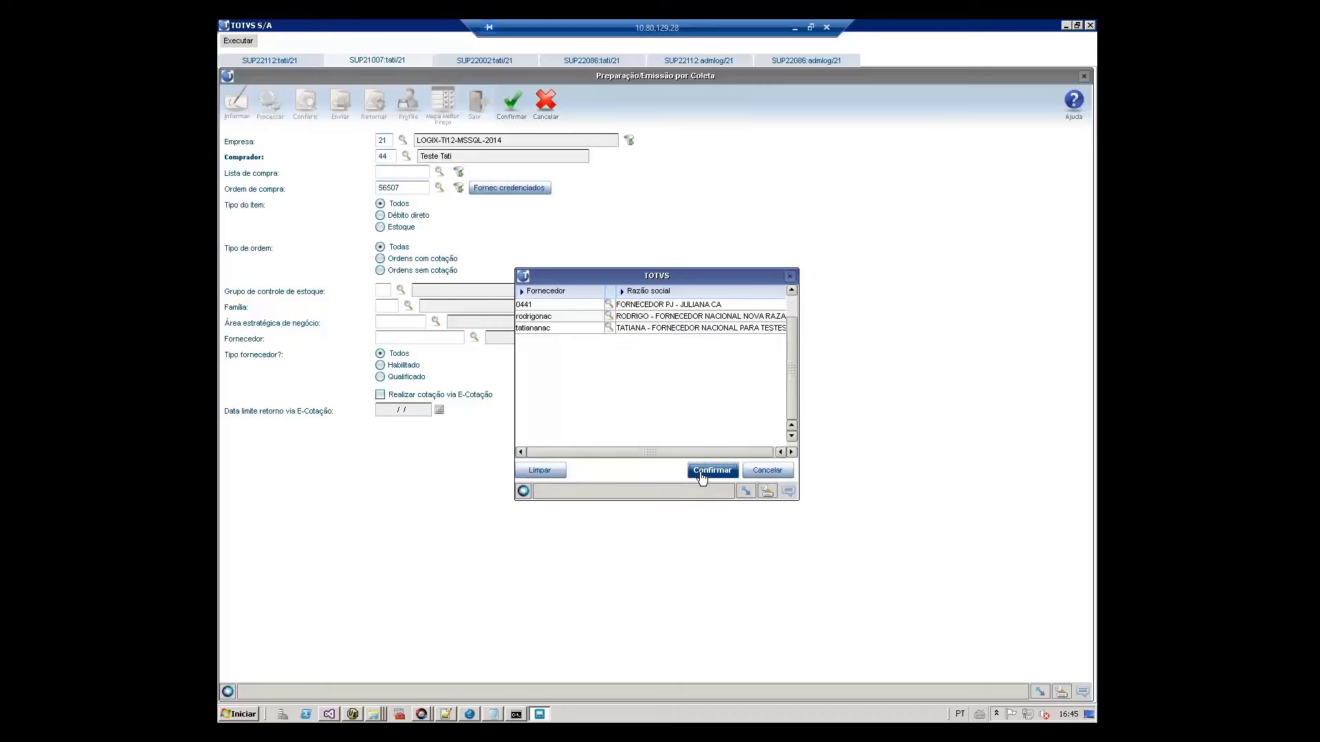
left_click(713, 471)
Step: Enable quoting via E-Cotação and set the E-Cotação return deadline to 19/11/2020
left_click(380, 394)
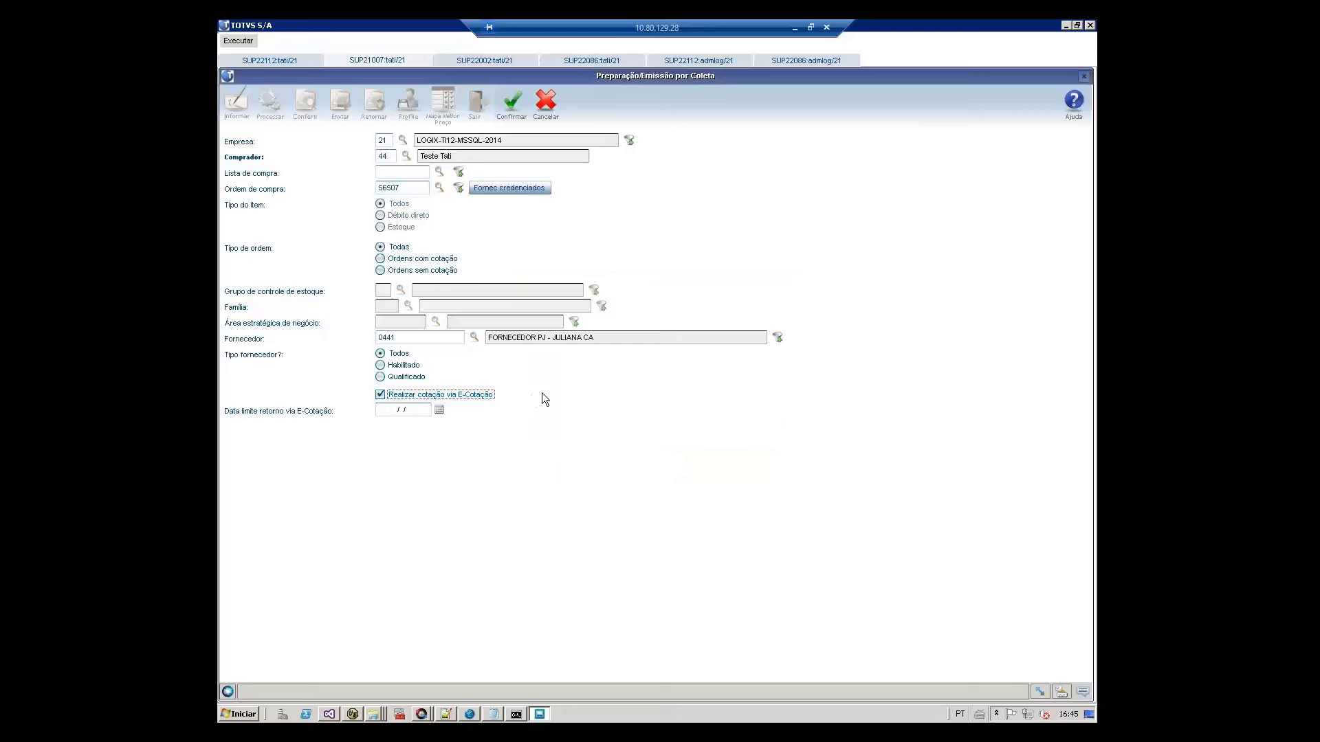
left_click(392, 409)
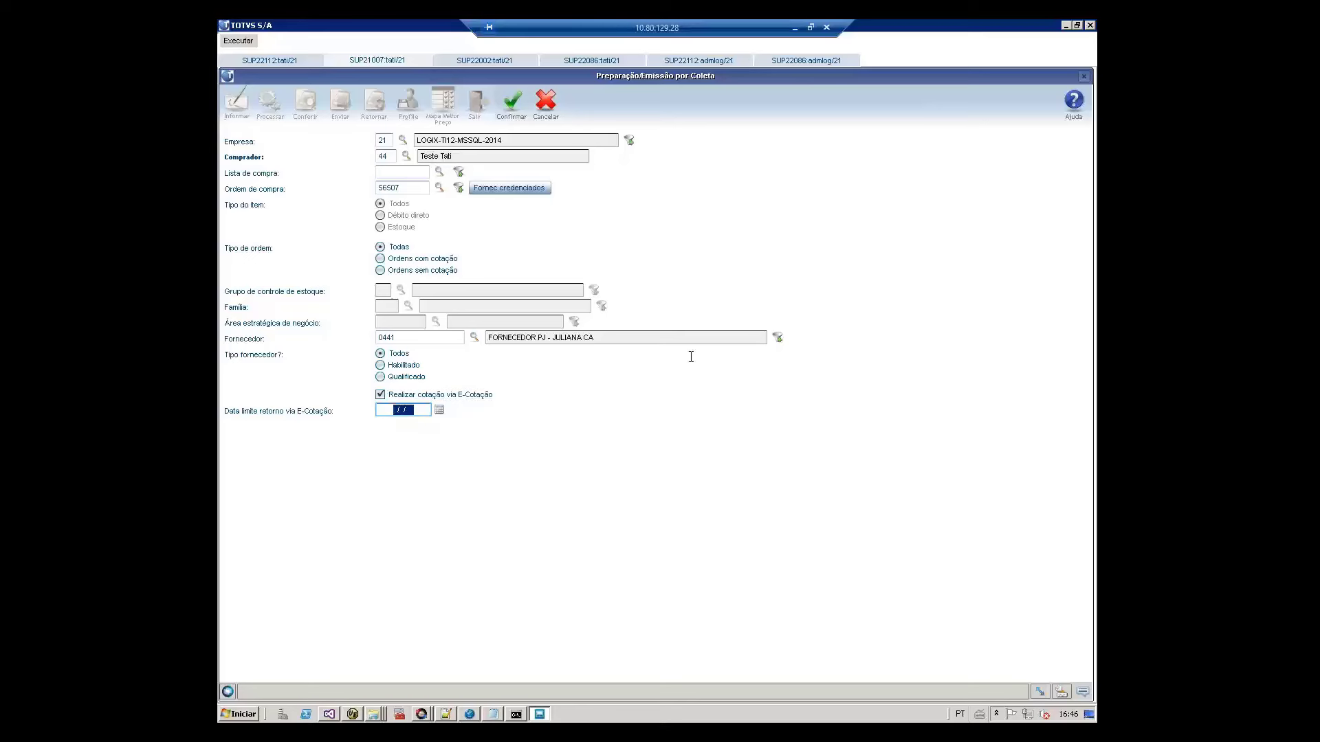
type("19/11/2020")
Step: Confirm the collection parameters and execute the processing
left_click(512, 124)
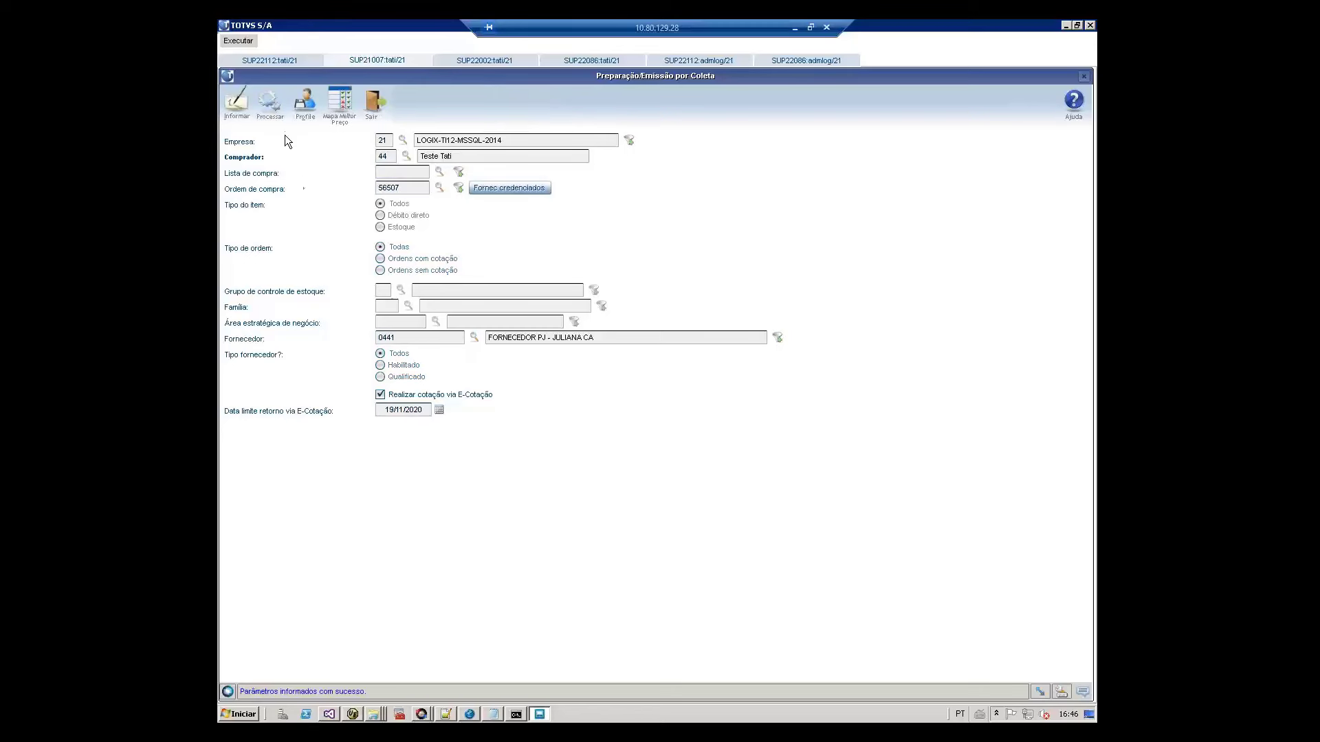
left_click(265, 106)
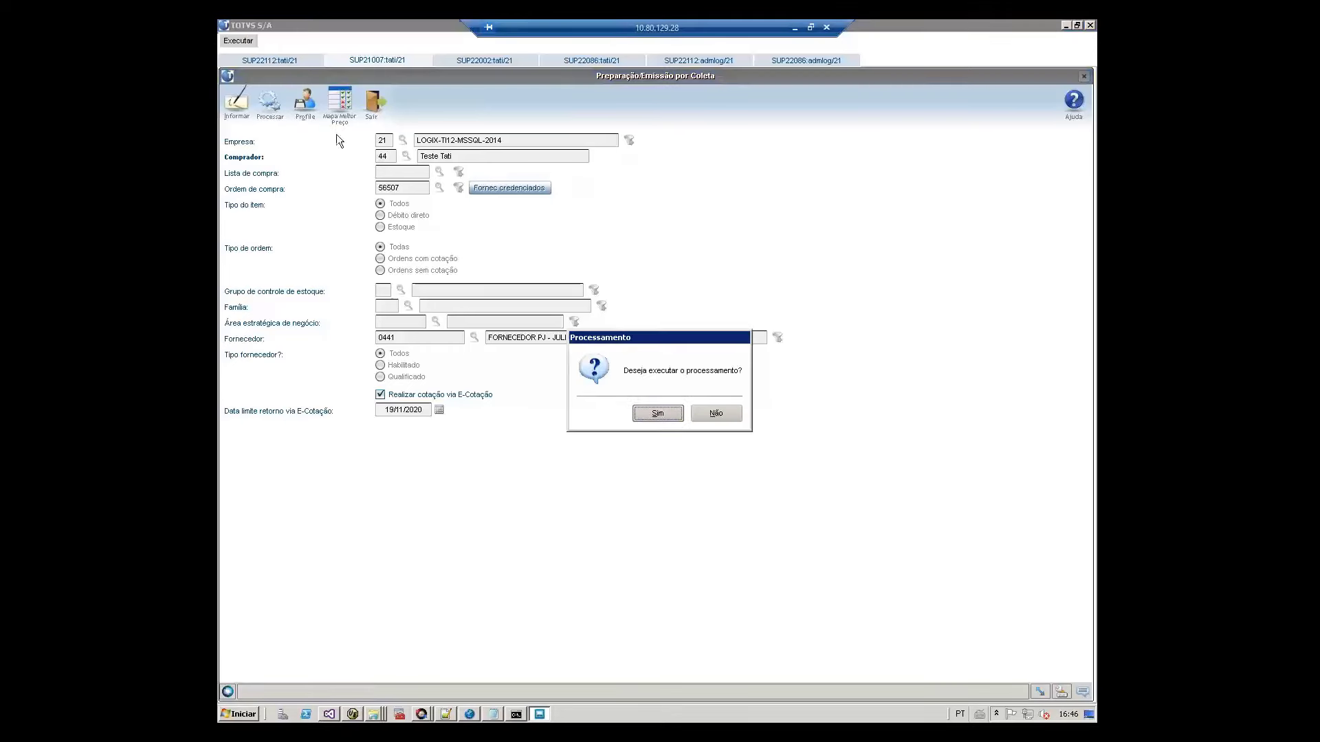
left_click(647, 412)
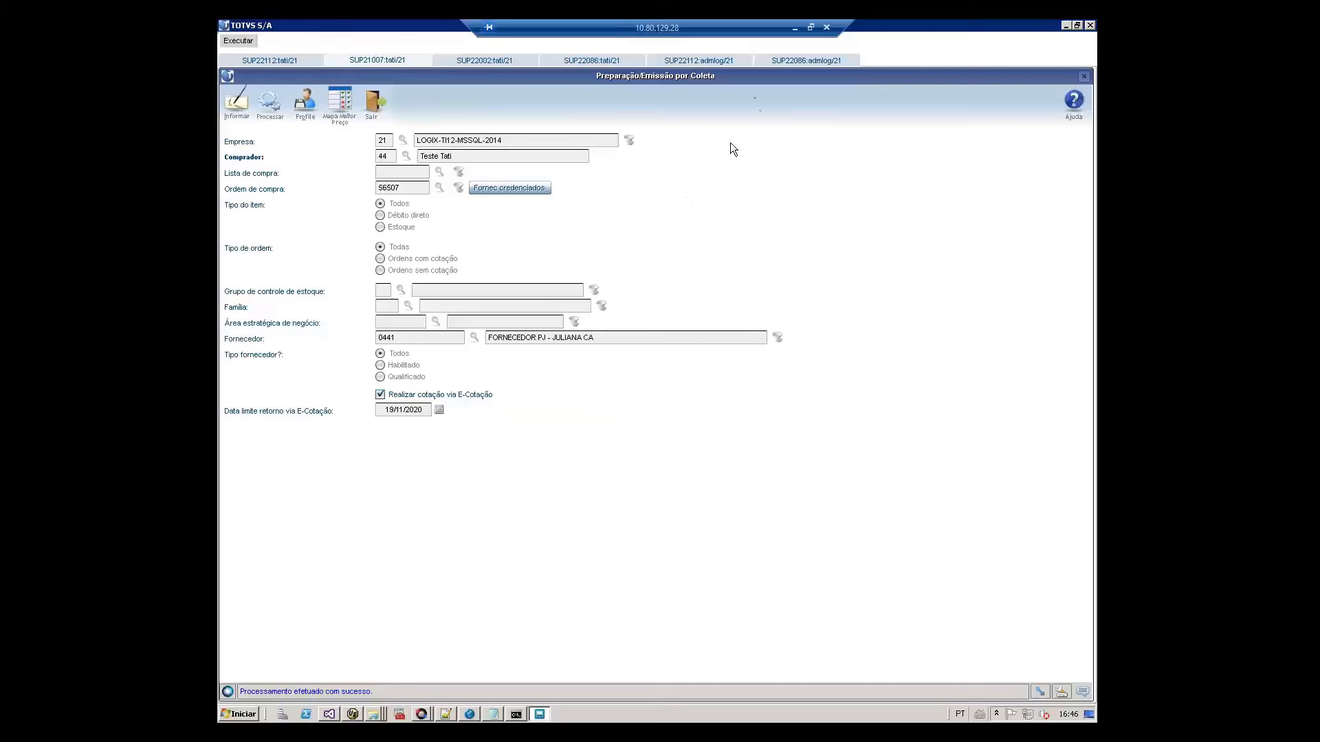
Step: Switch to the Gmail inbox to find the price collection e-mail, and review its annotated example in the Word document telas.docx
left_click(796, 28)
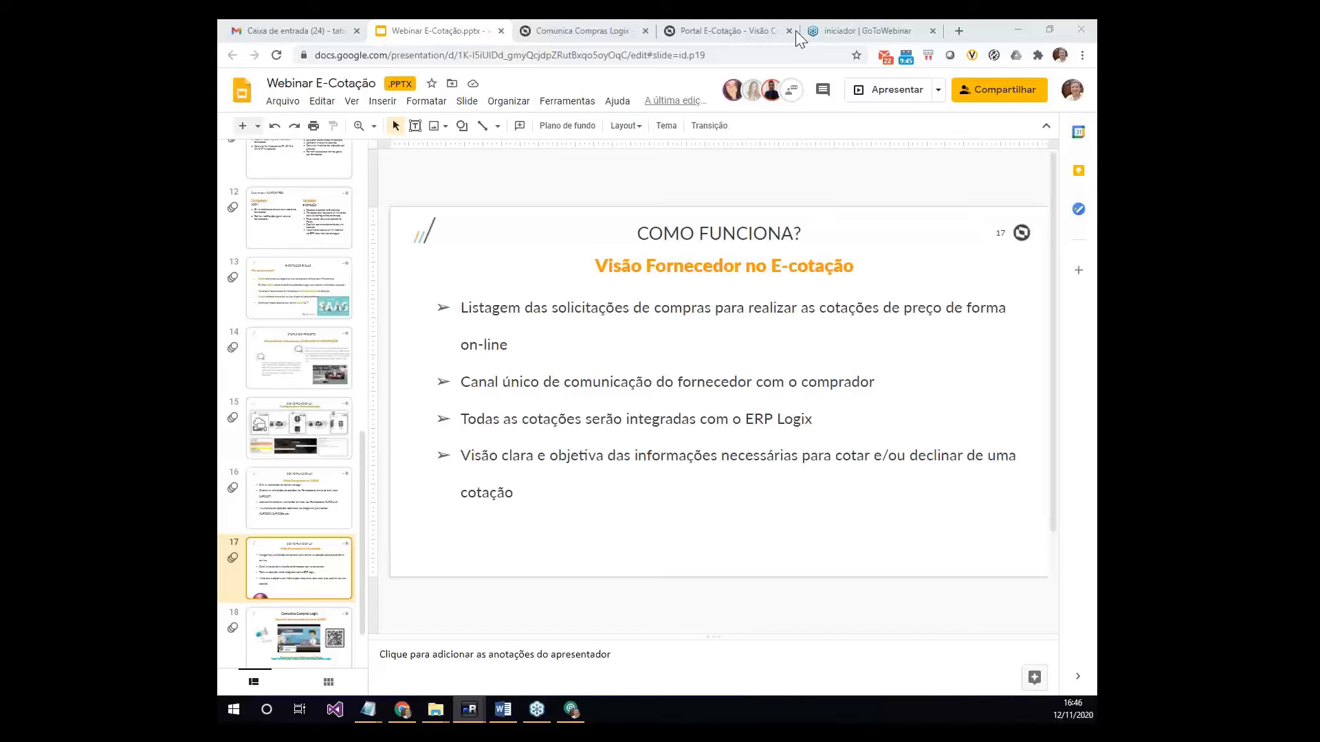
key("ctrl+1")
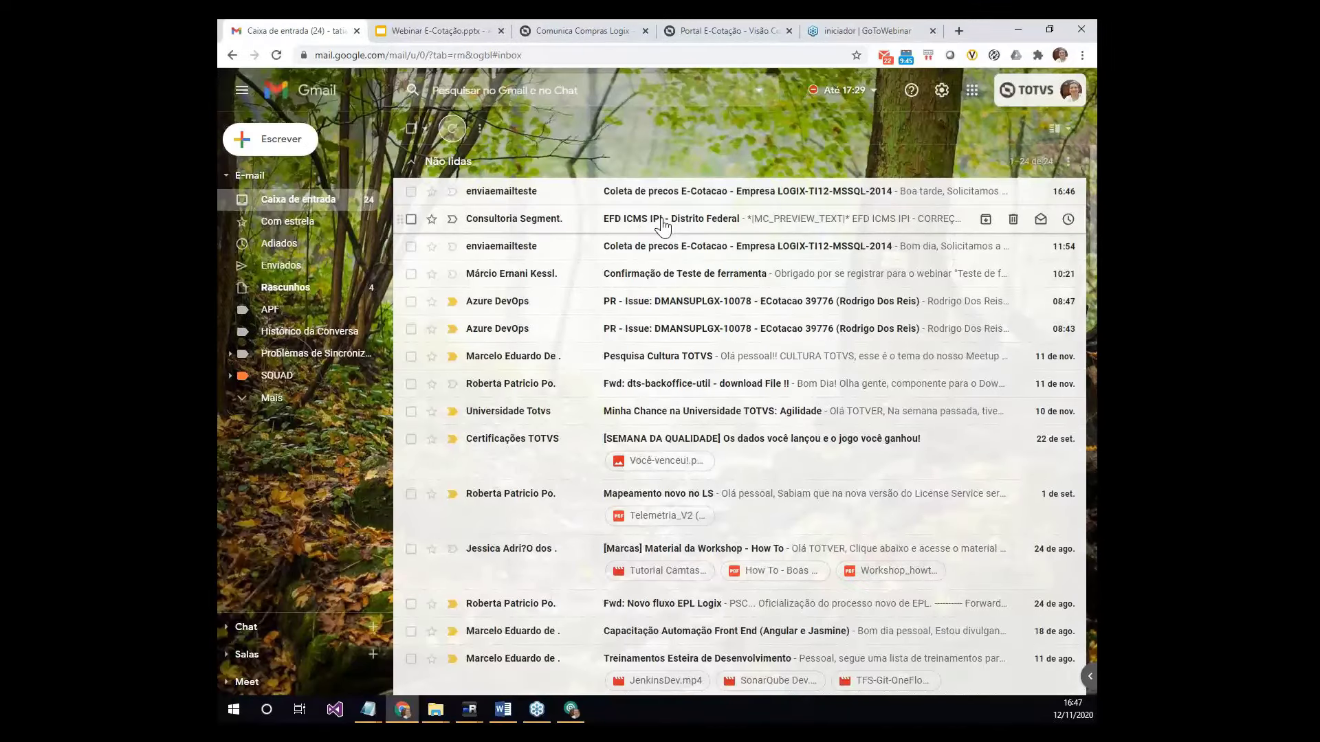
key("alt+Tab")
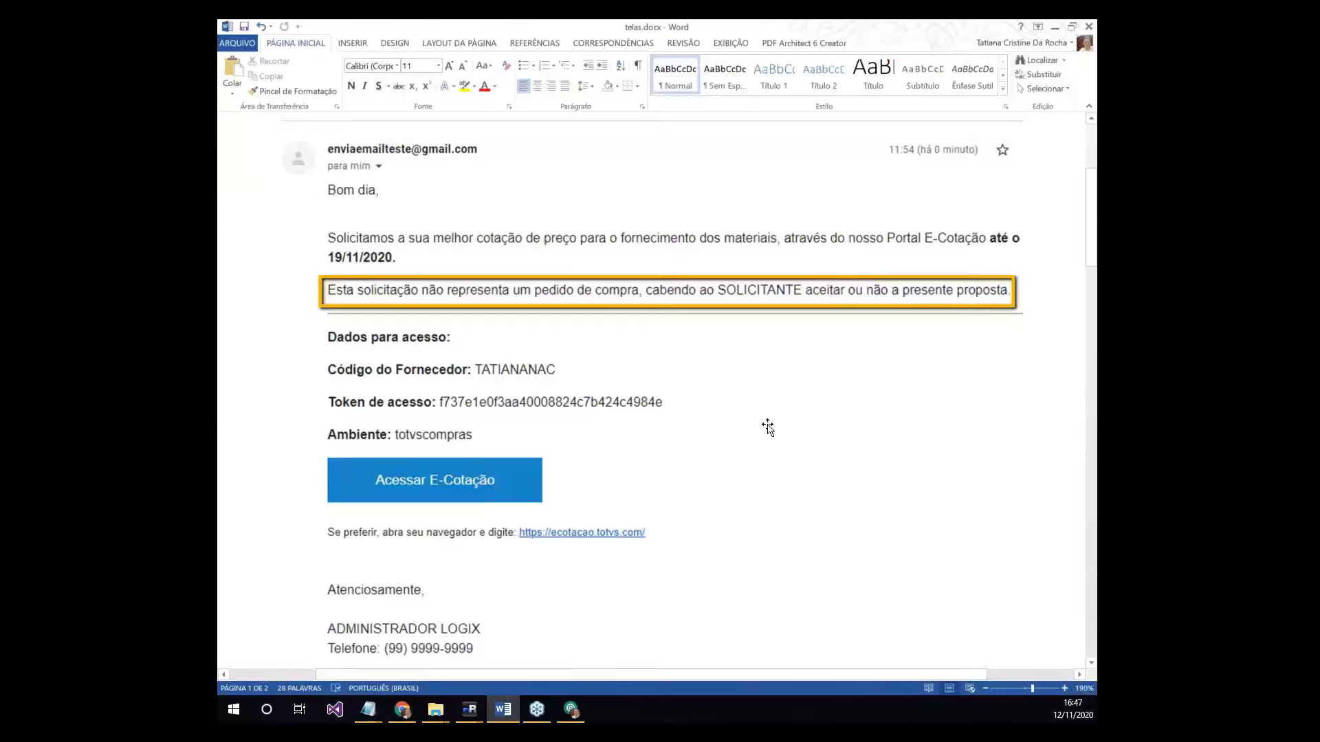
scroll(768, 427, "up", 3)
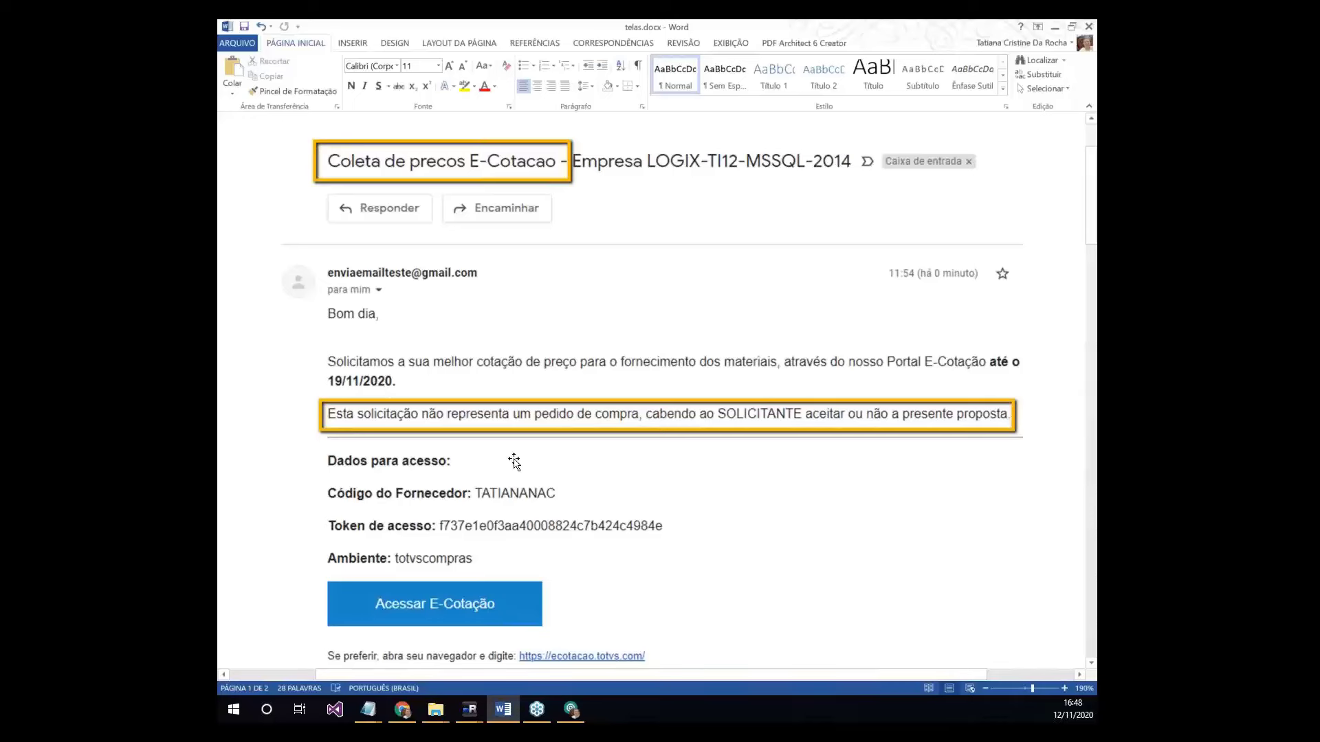
scroll(514, 462, "down", 3)
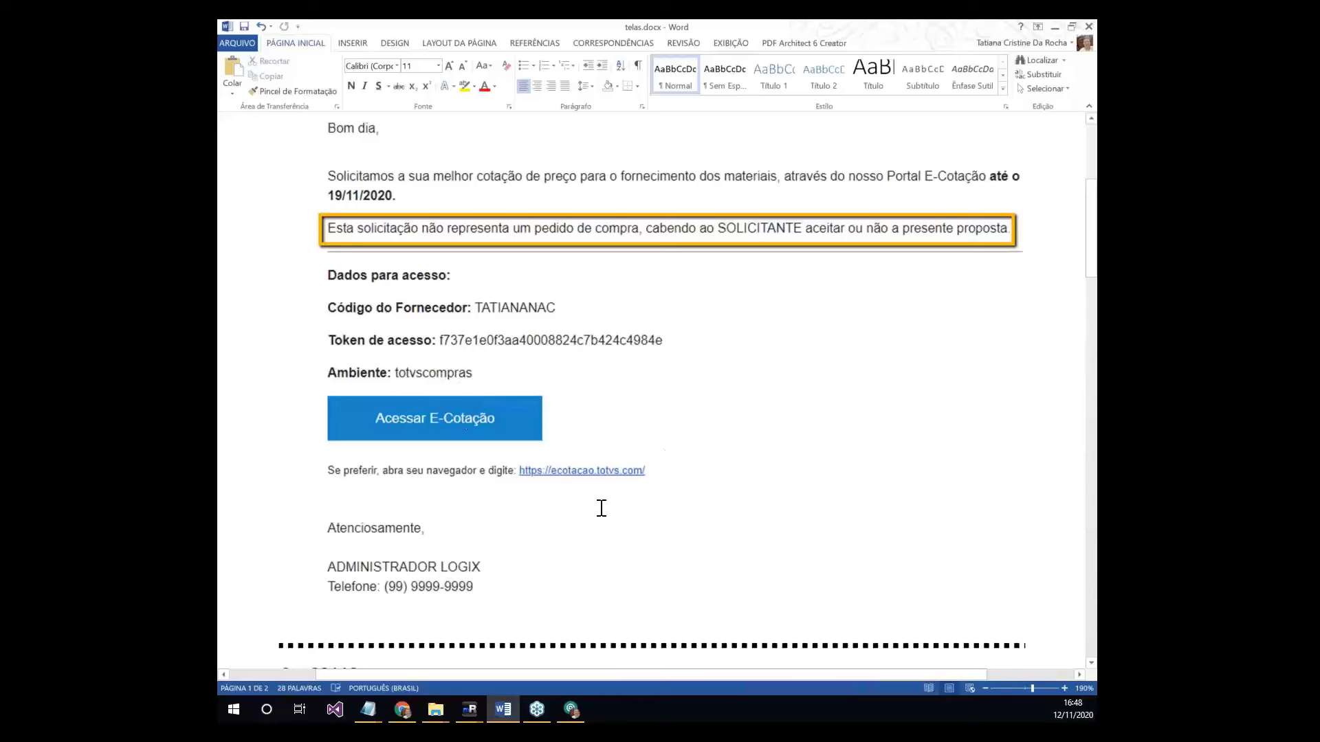
Step: Switch to Chrome, open the E-Cotação portal login page from the received e-mail, and return to the message
left_click(405, 715)
left_click(526, 475)
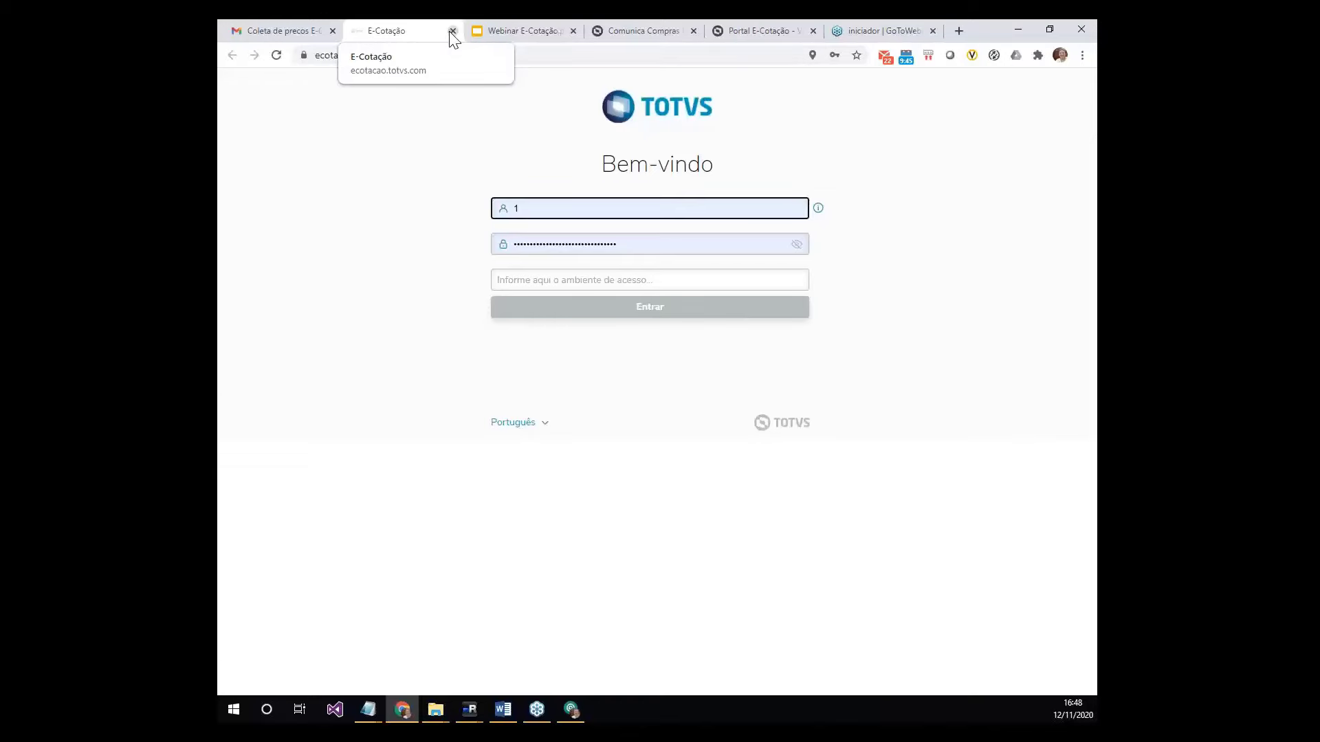
key("ctrl+shift+Tab")
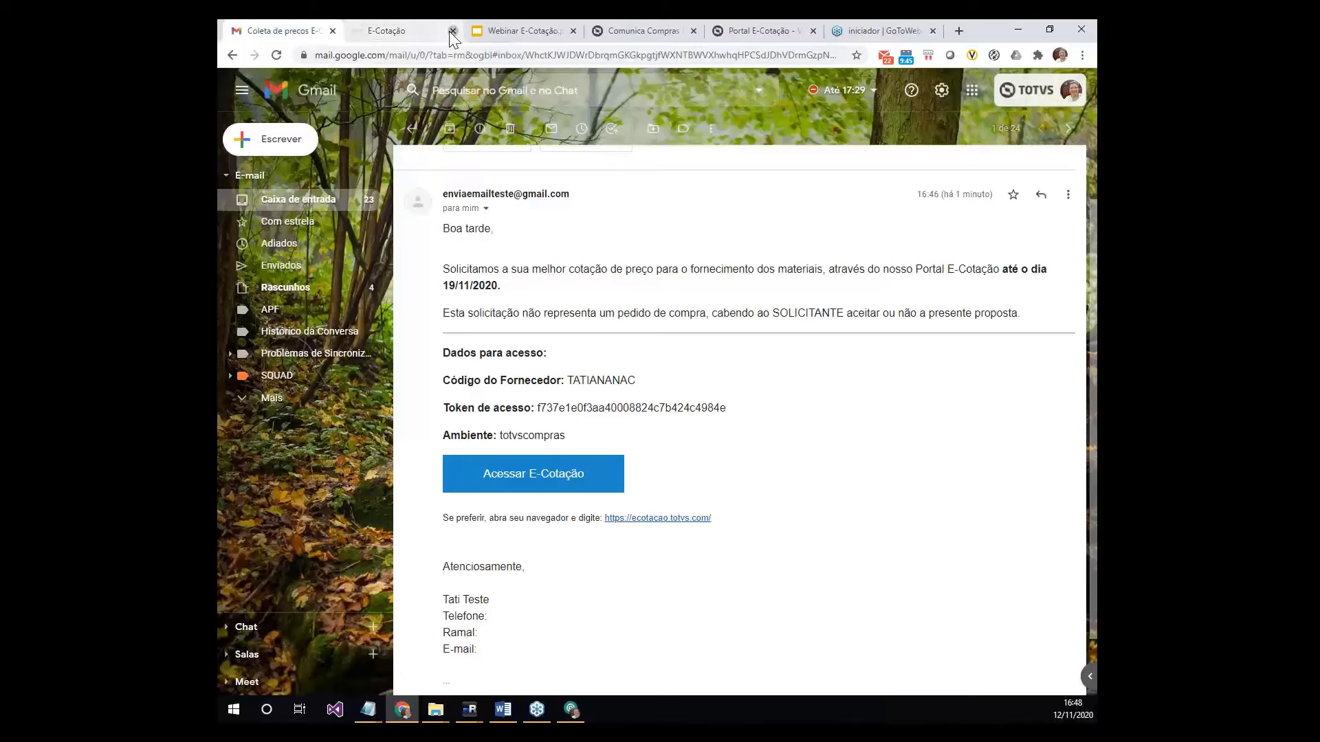
Step: Show the E-Cotação request query SUP22112 in the ERP session and check its status legend in the Word document telas.docx
key("alt+Tab")
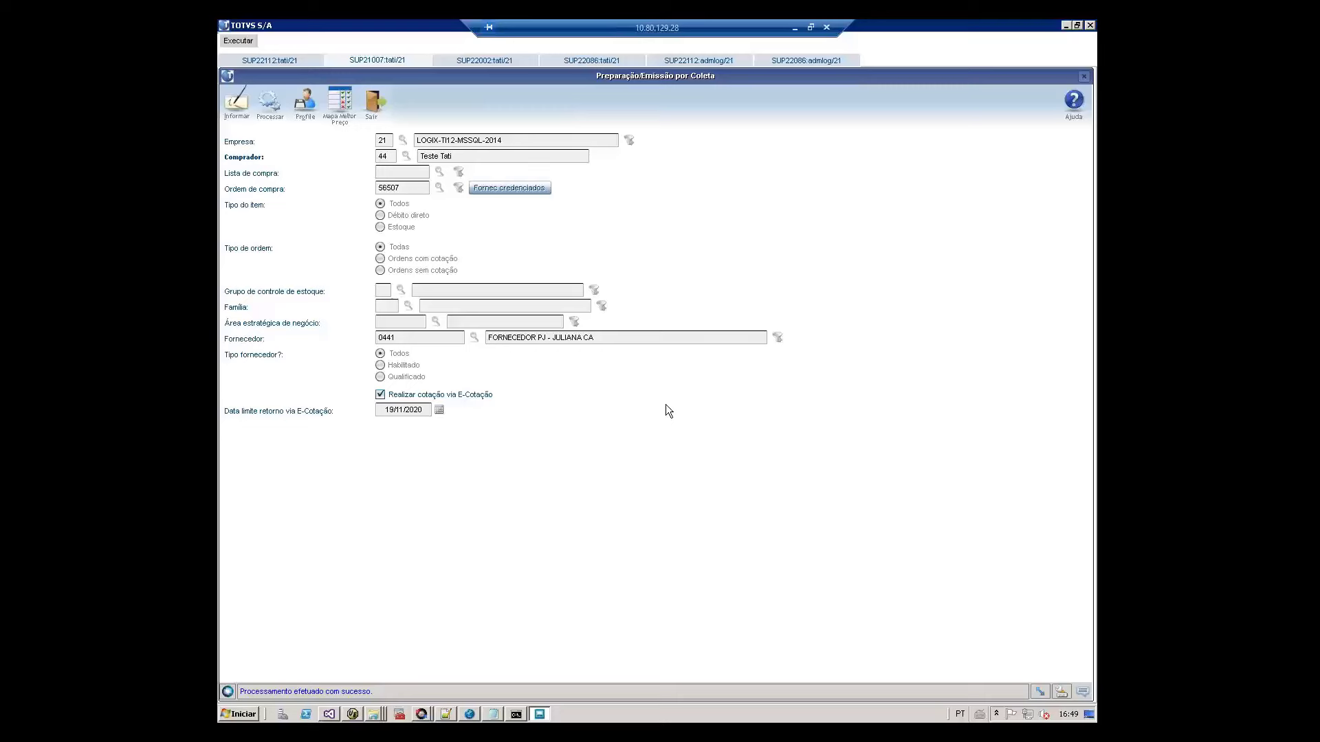
left_click(289, 62)
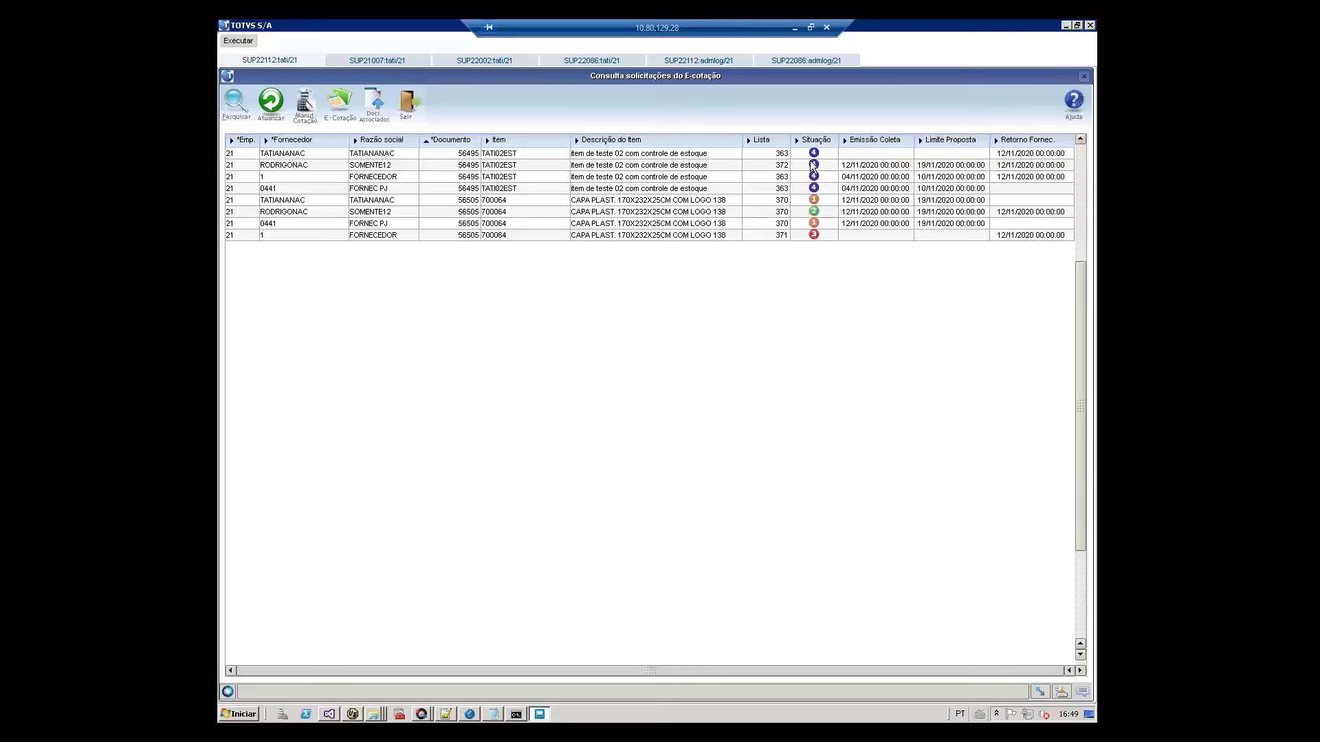
left_click(795, 29)
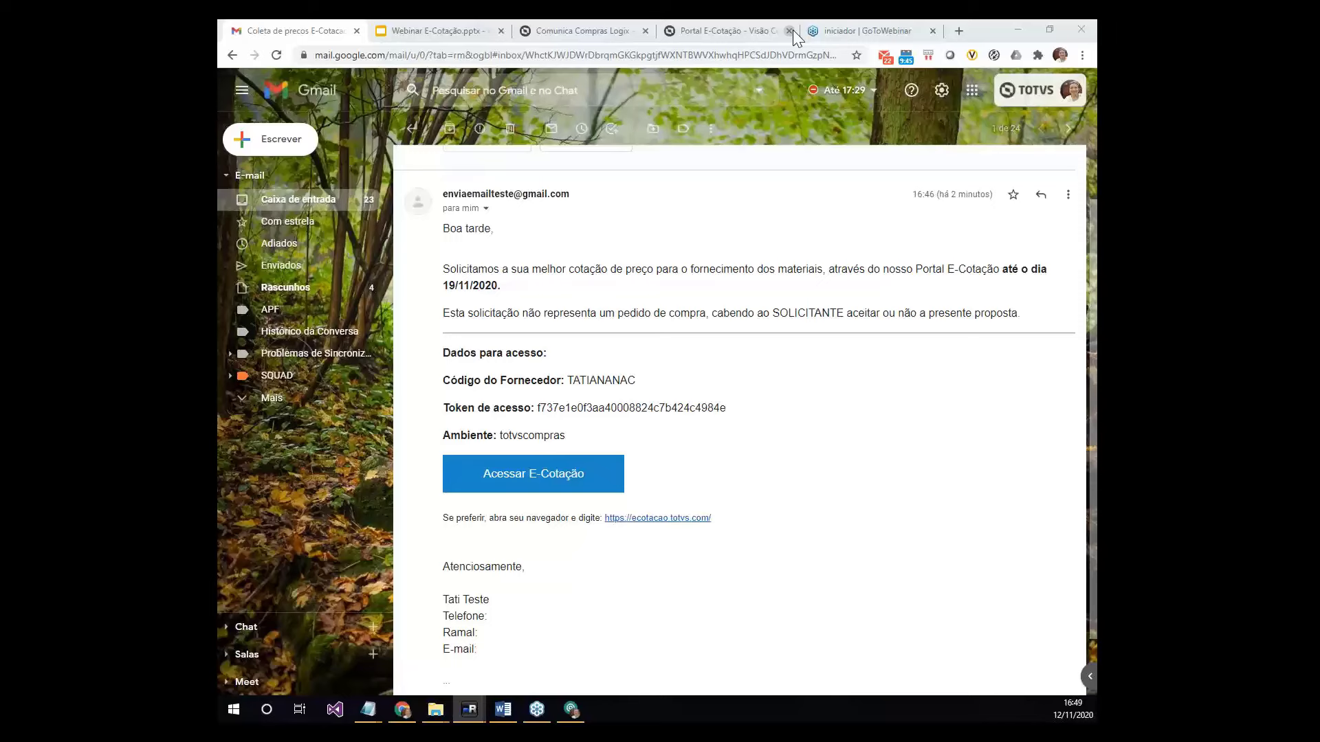
key("alt+Tab")
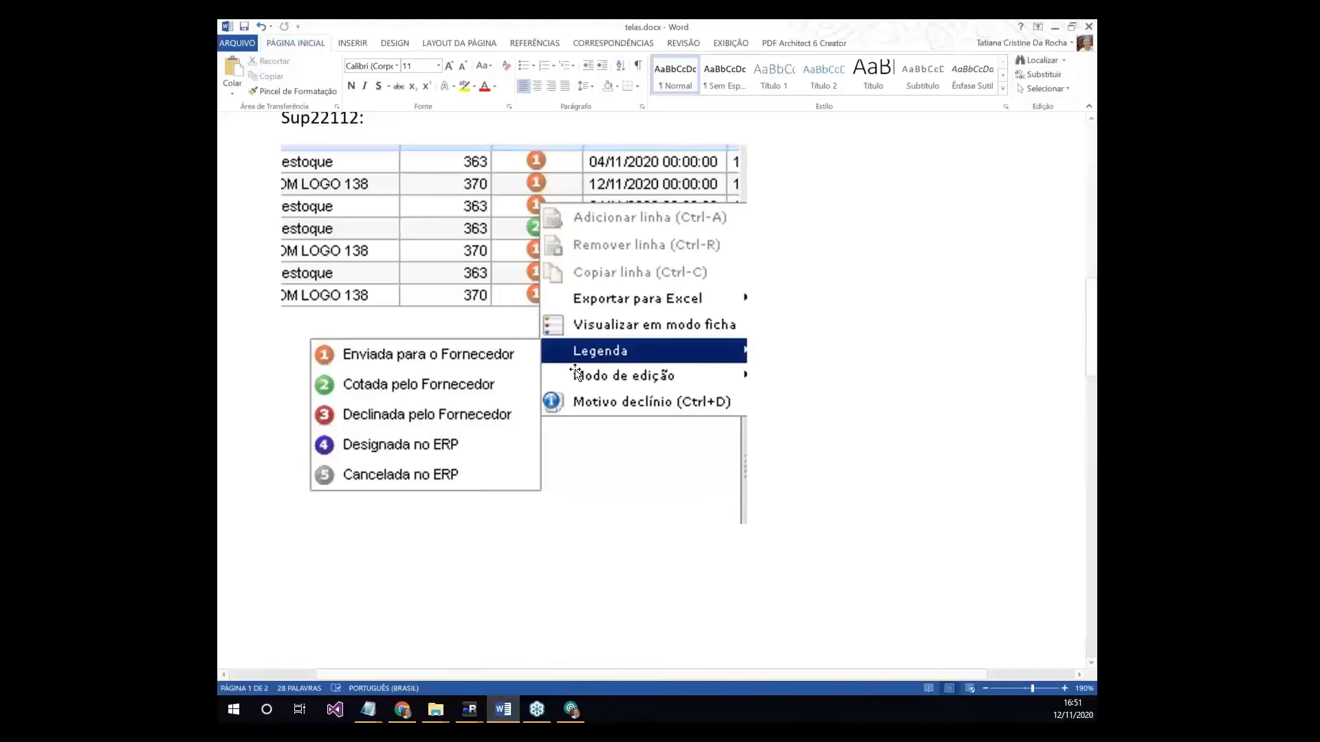
key("alt+Tab")
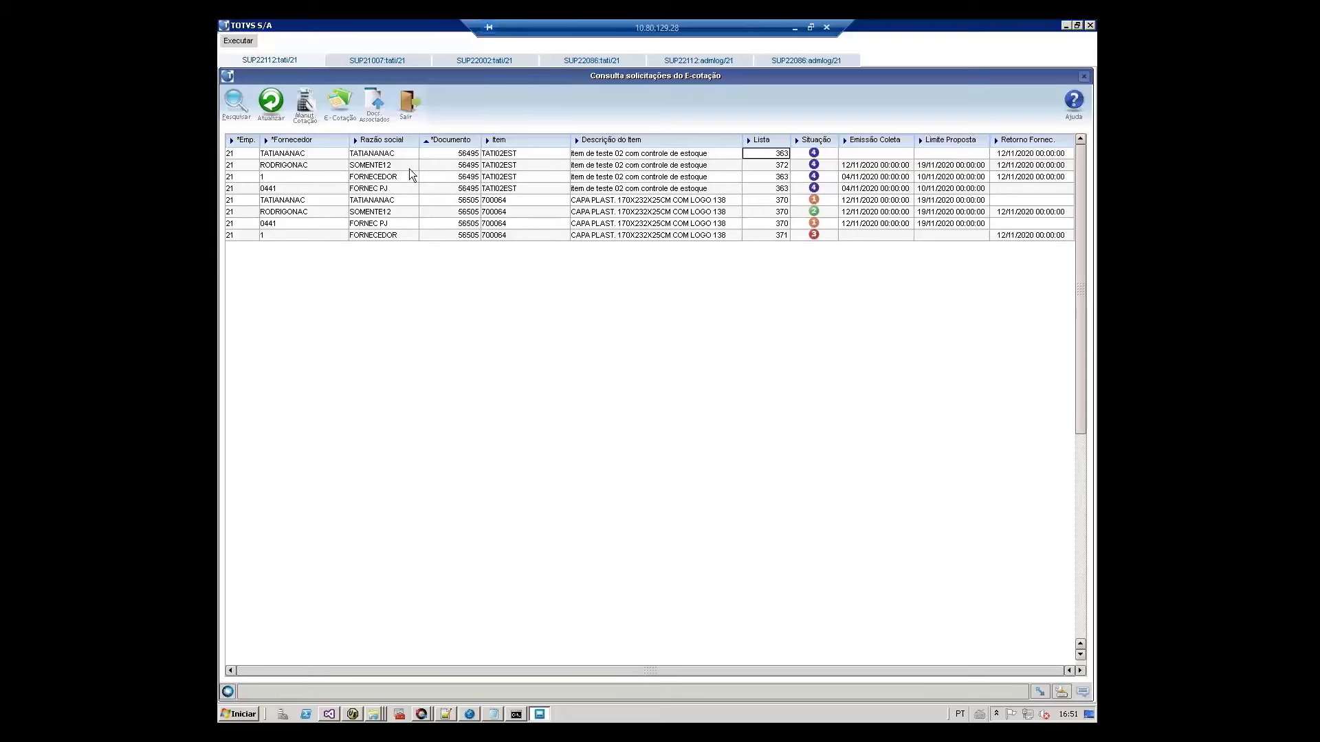
Step: Go through the request rows for "item de teste 02 com controle de estoque", comparing their suppliers and status
left_click(461, 158)
key("Down")
key("Down")
key("Down")
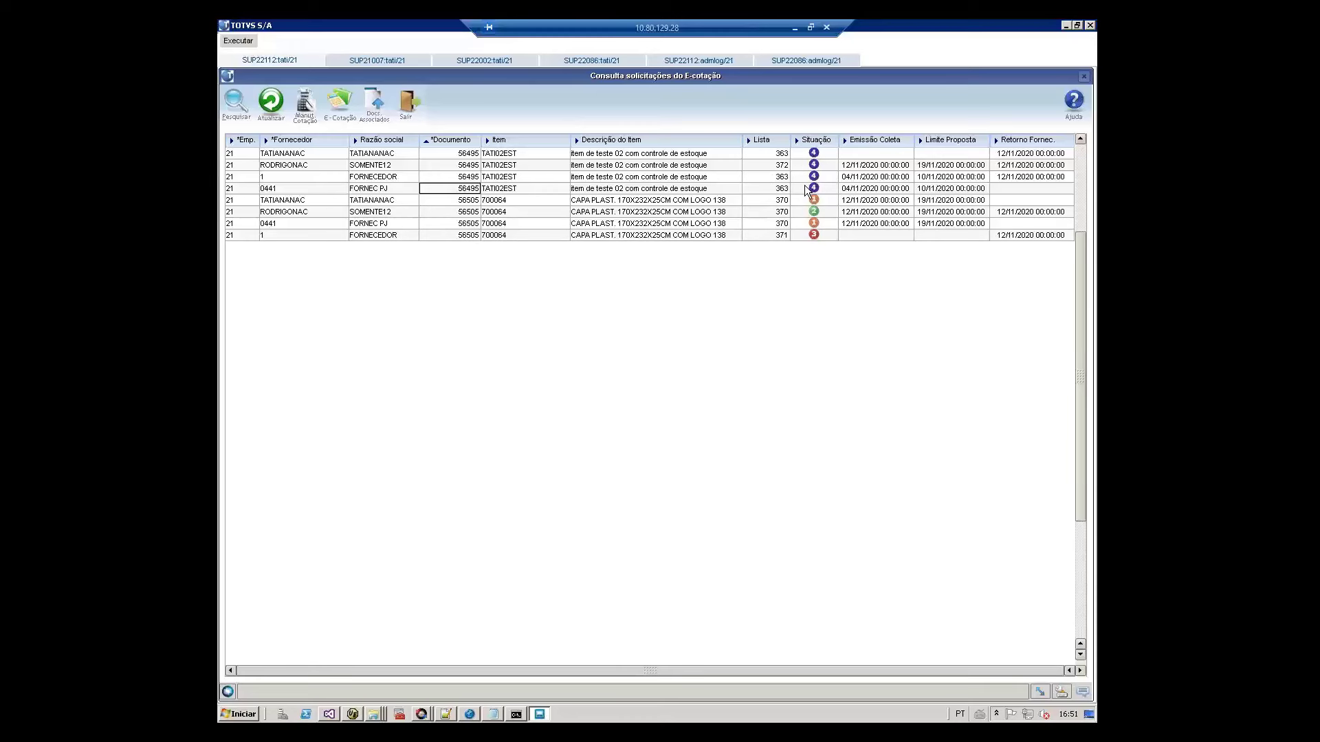
Step: Go through the supplier rows requested for item 700064 and return to the first of them
left_click(467, 204)
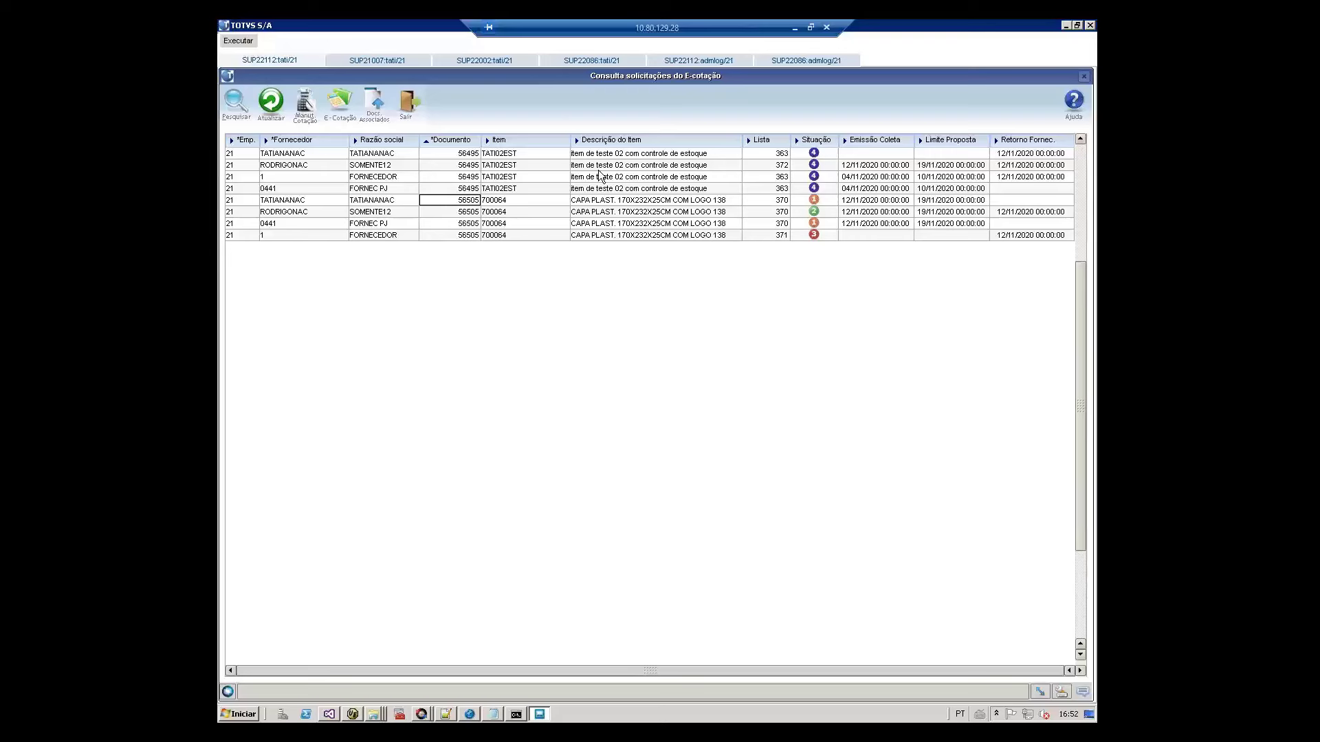
key("Left")
key("Left")
key("Down")
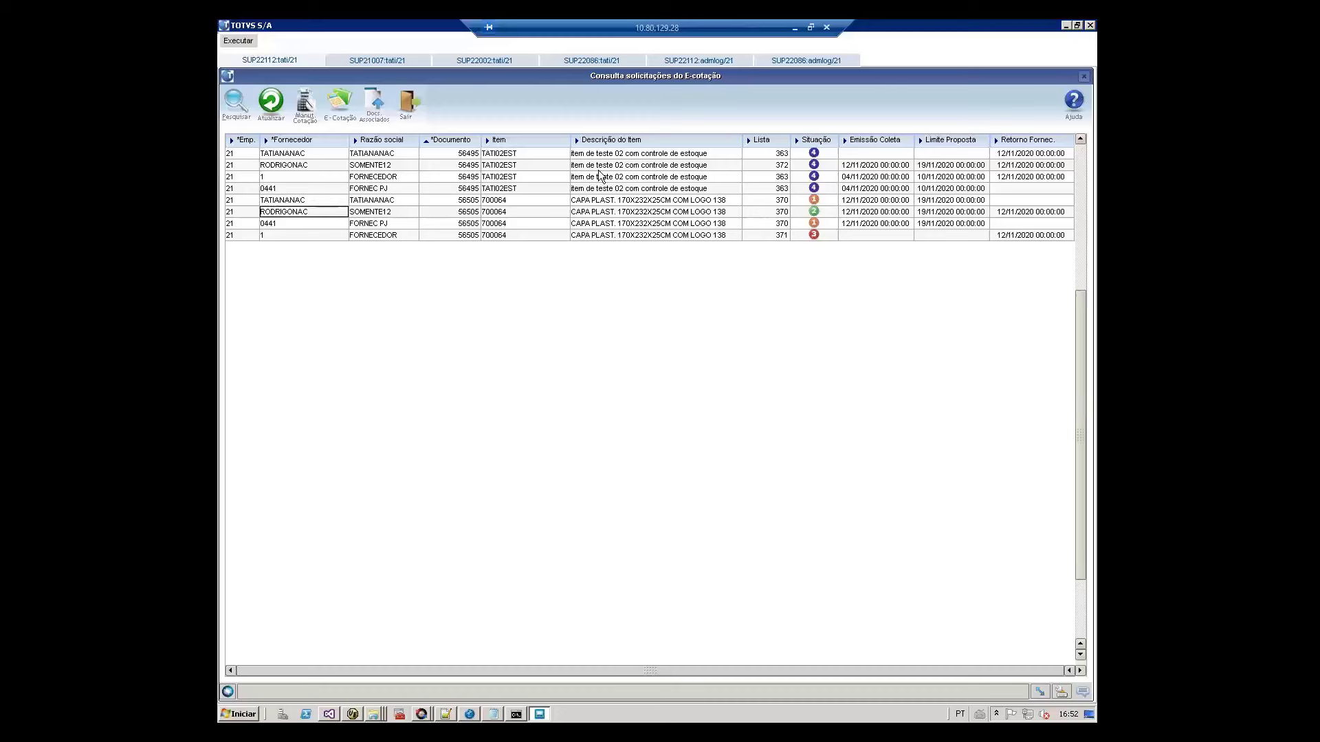
key("Down")
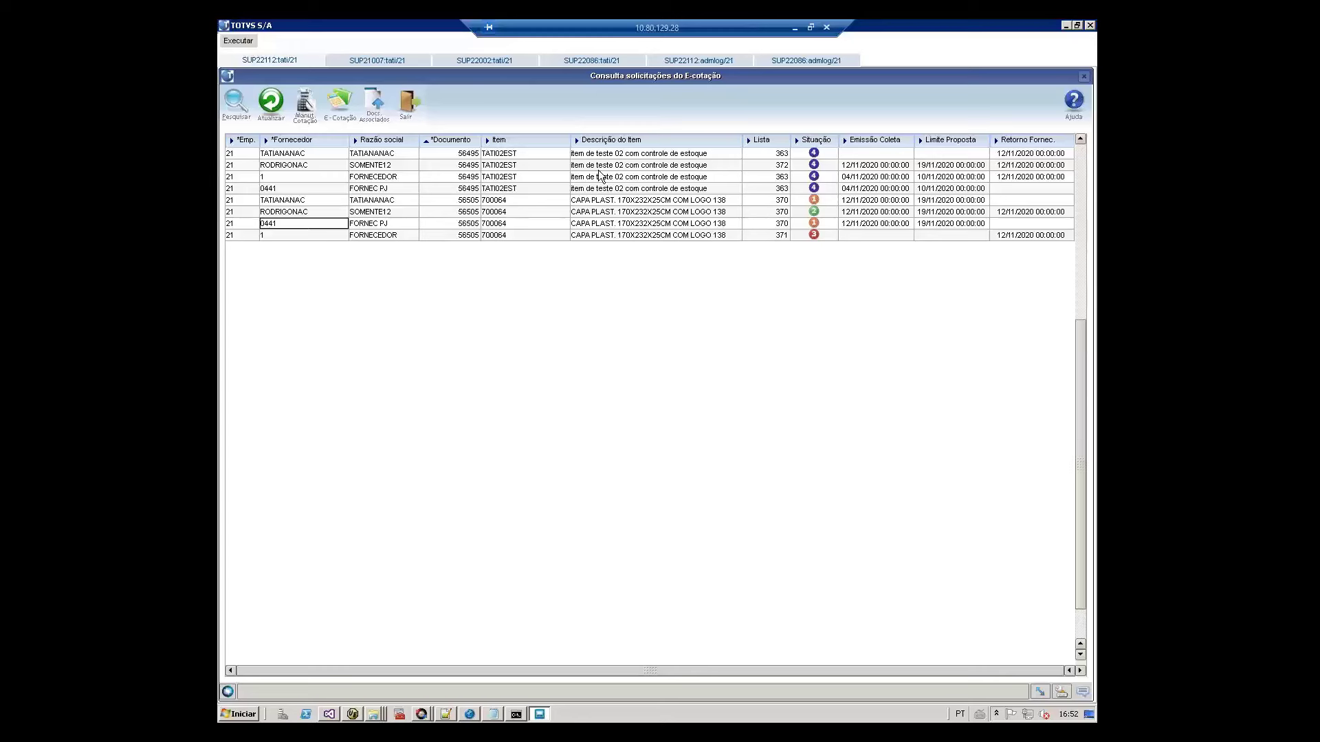
key("Down")
key("Up")
key("Up")
key("Up")
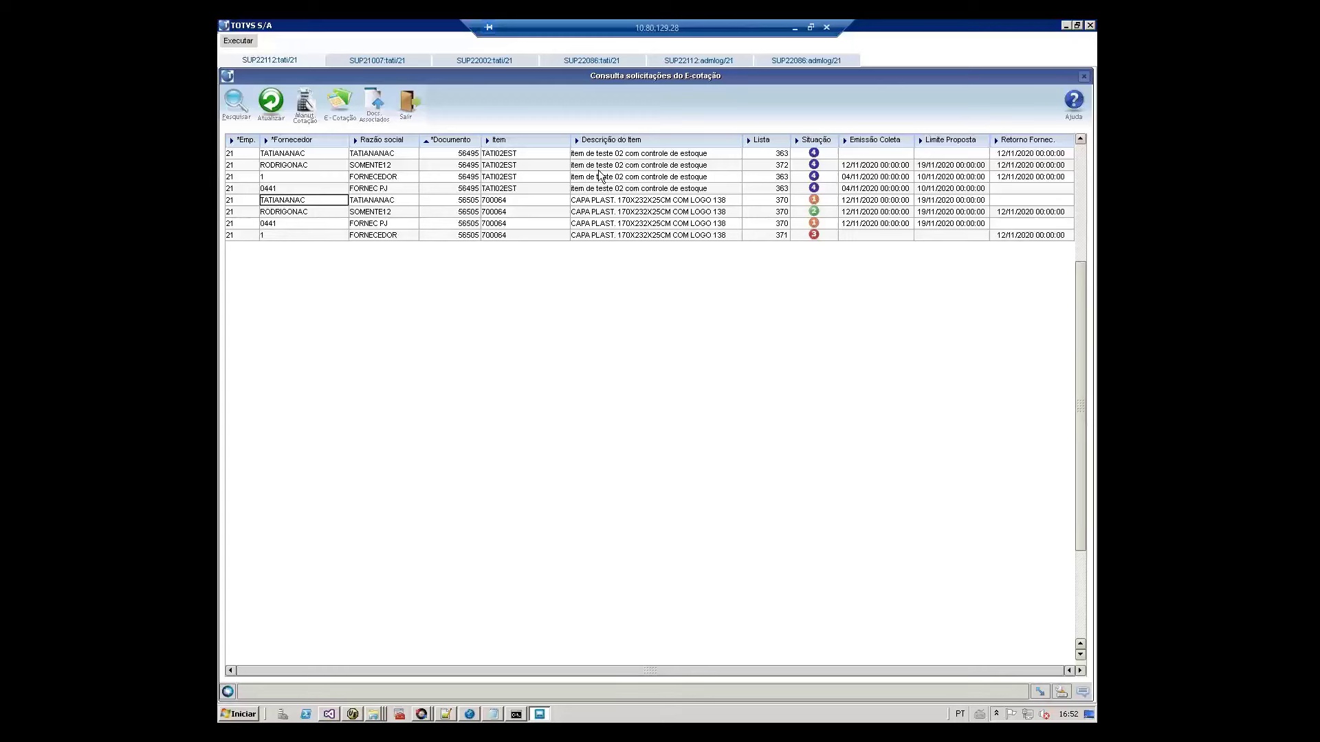
Step: Examine the item, purchase list and status of the first supplier's request for item 700064
key("Right")
key("Right")
key("Right")
key("Right")
key("Right")
key("Right")
key("Left")
key("Left")
key("Left")
key("Left")
key("Left")
key("Left")
Step: Examine the item, list, status and dates of the second supplier's request for item 700064
key("Down")
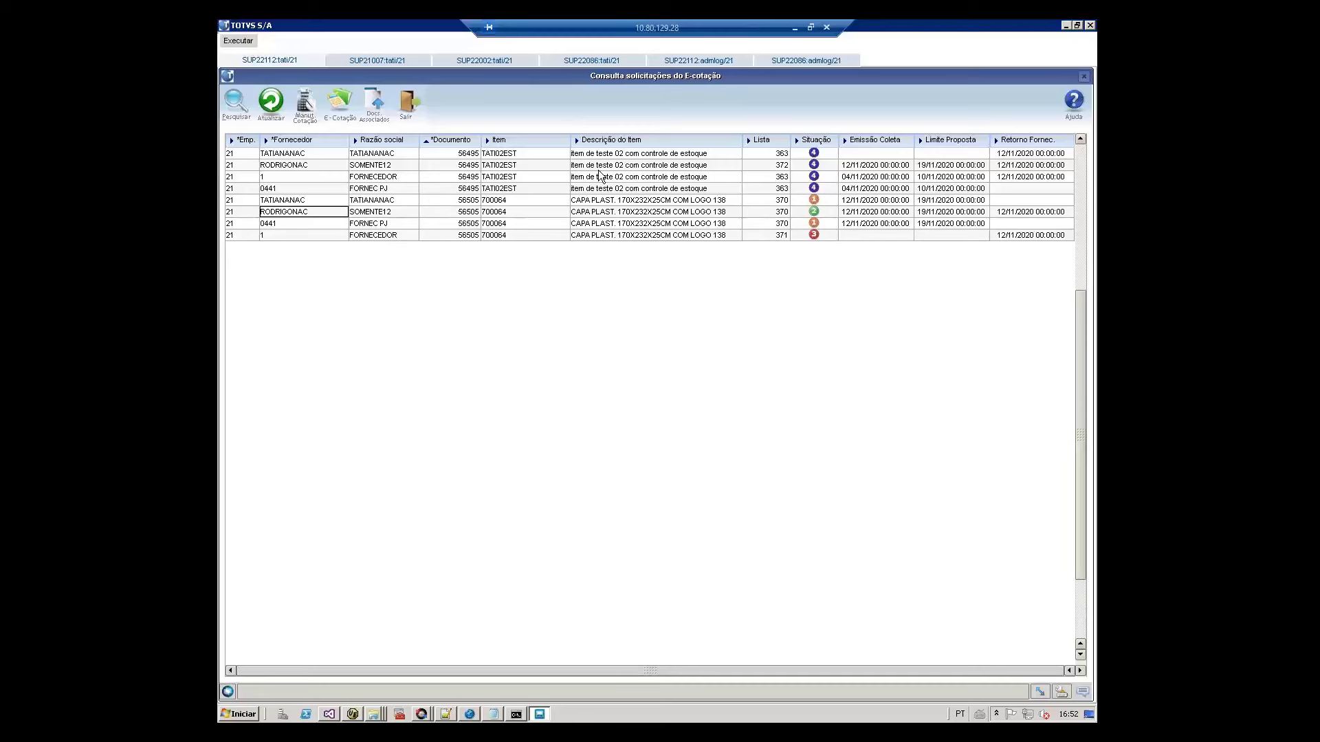
key("Right")
key("Right")
key("Right")
key("Right")
key("Right")
key("Right")
key("Right")
key("Left")
key("Left")
key("Left")
key("Left")
key("Left")
key("Left")
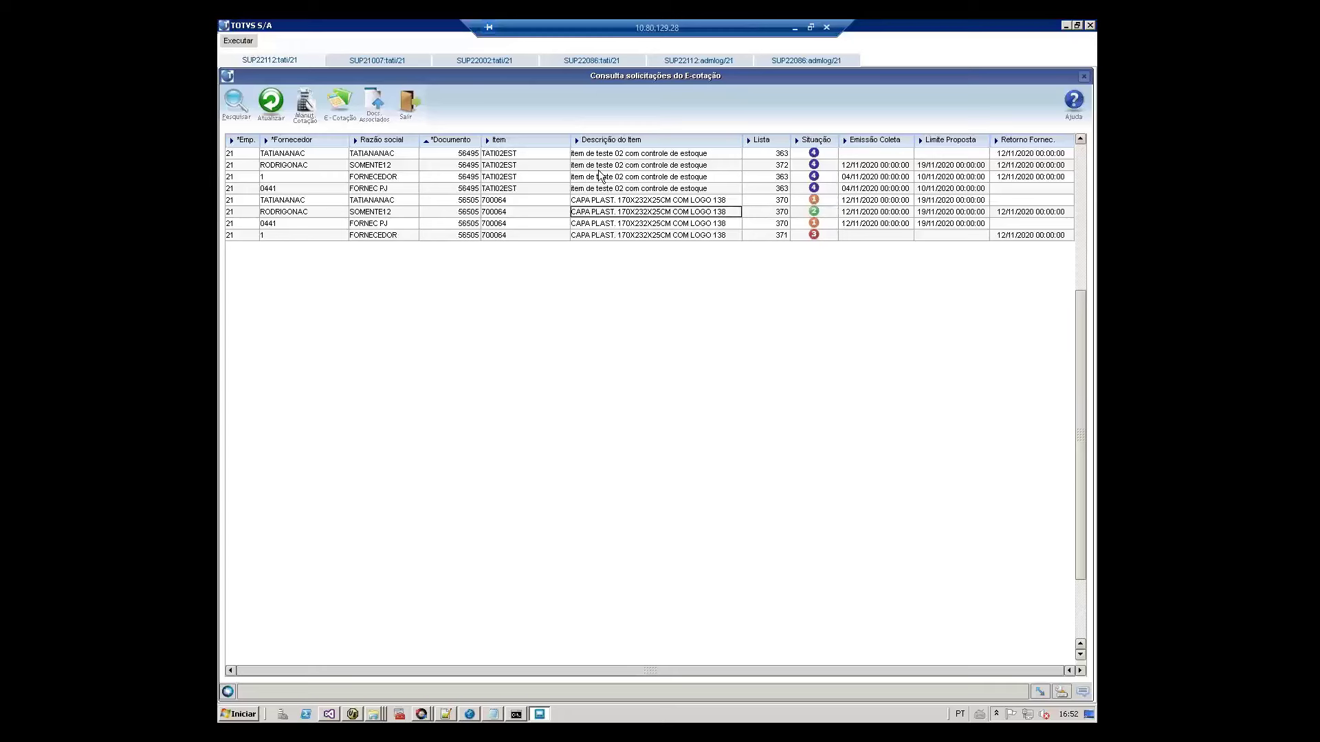
key("Left")
Step: Examine the third supplier's request for item 700064 across to its status
key("Down")
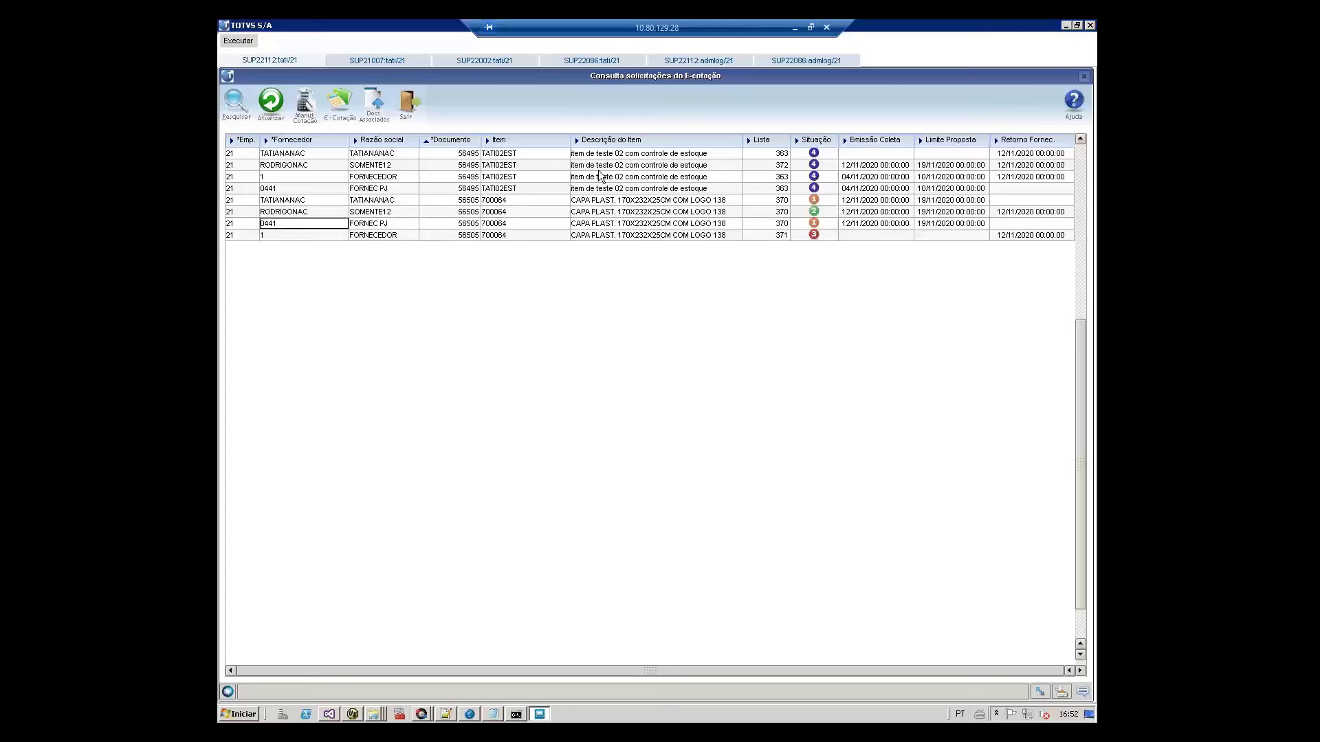
key("Right")
key("Right")
key("Right")
key("Right")
key("Right")
key("Right")
Step: Review the last supplier's request for item 700064, on list 371, and open its decline reason
key("Down")
key("Left")
key("Left")
key("Left")
key("Left")
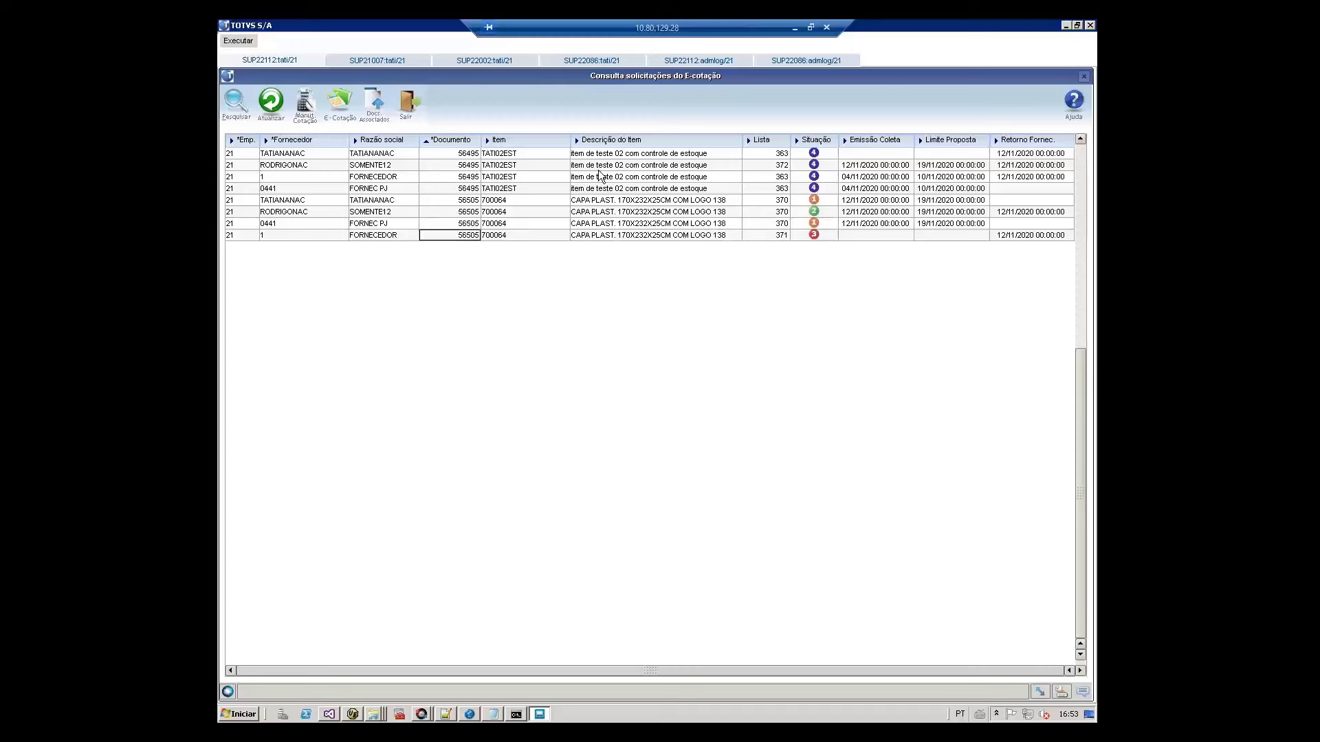
key("Left")
key("Right")
key("Right")
key("Right")
key("Right")
key("Right")
right_click(719, 242)
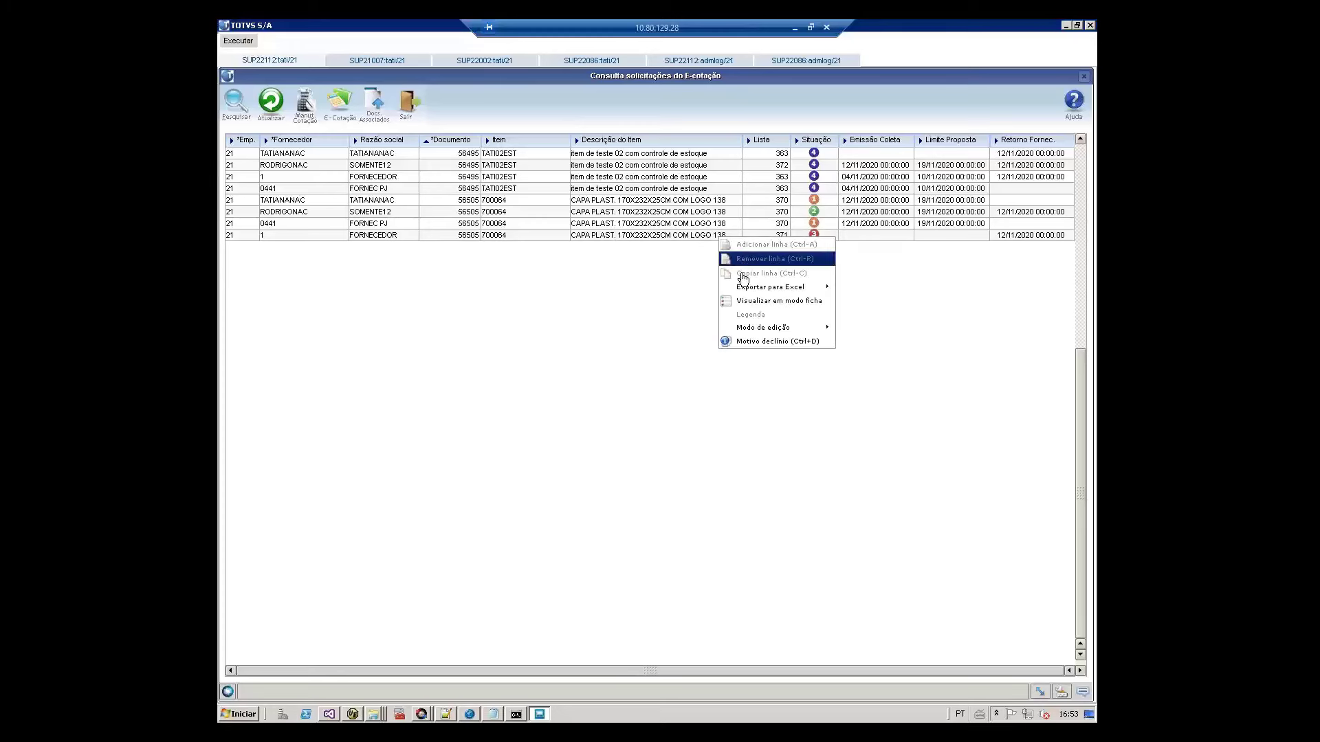
left_click(757, 341)
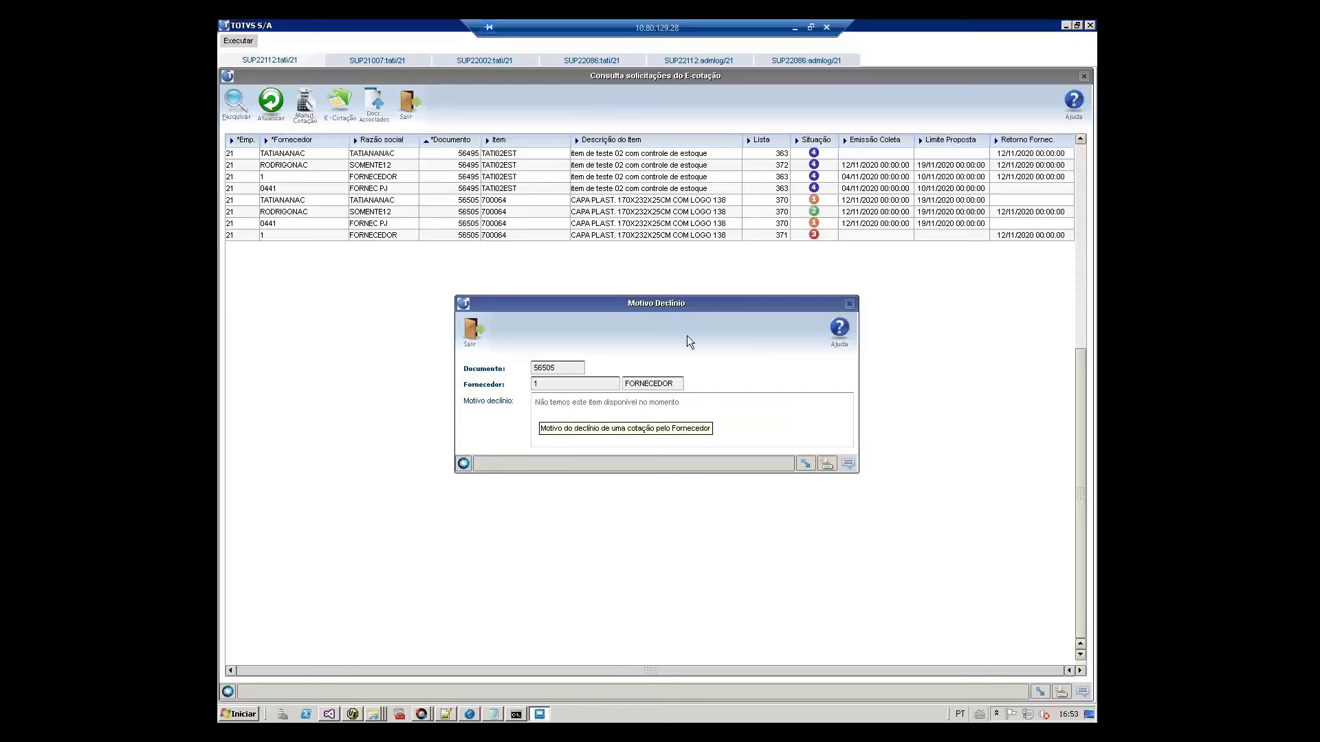
Step: Close the decline reason and examine the collection issue, proposal limit and supplier return dates of the requests for item TATI02EST
left_click(470, 334)
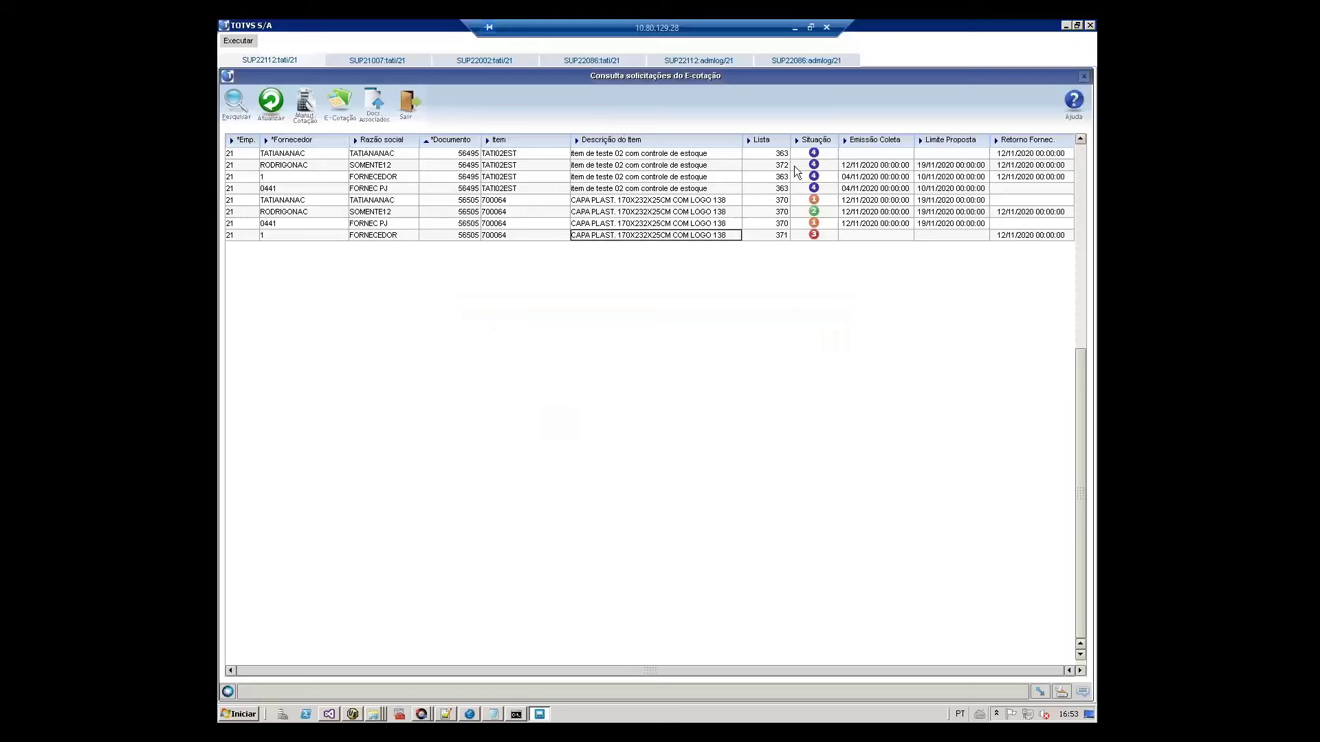
left_click(877, 167)
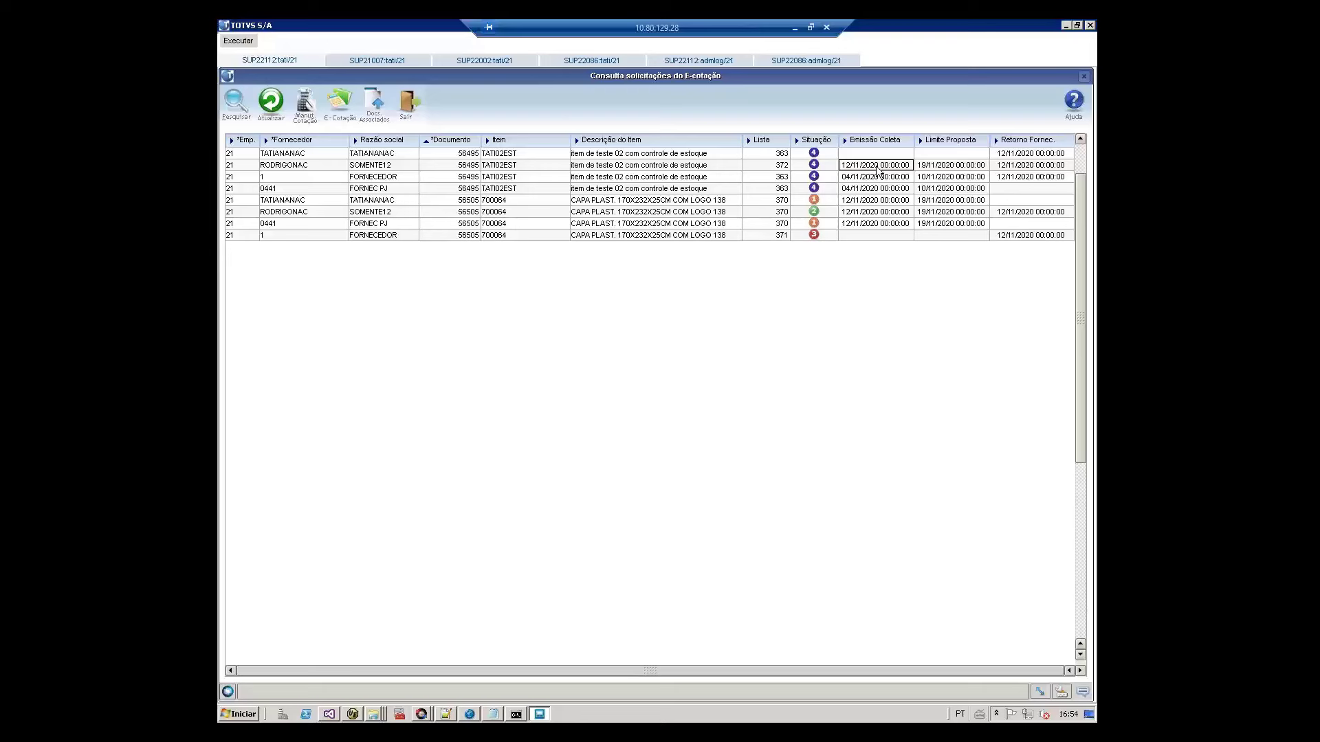
key("Down")
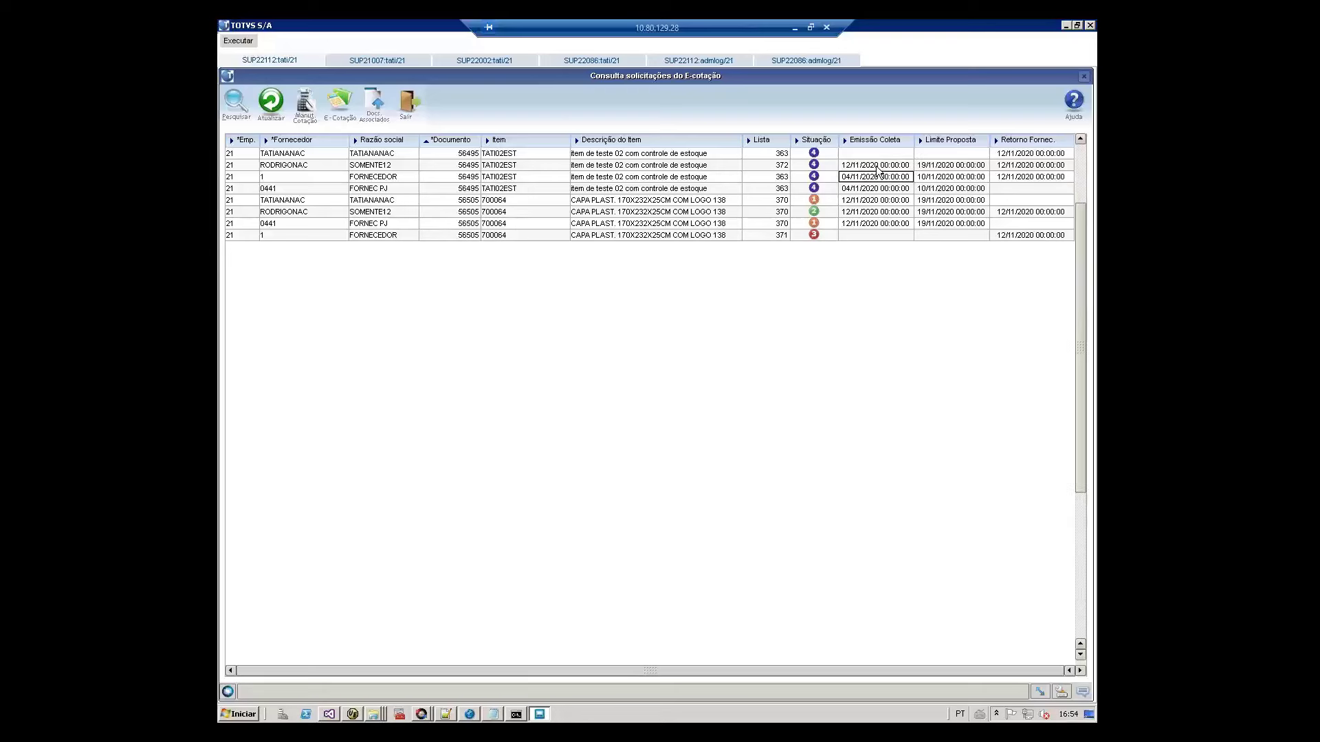
key("Down")
key("Right")
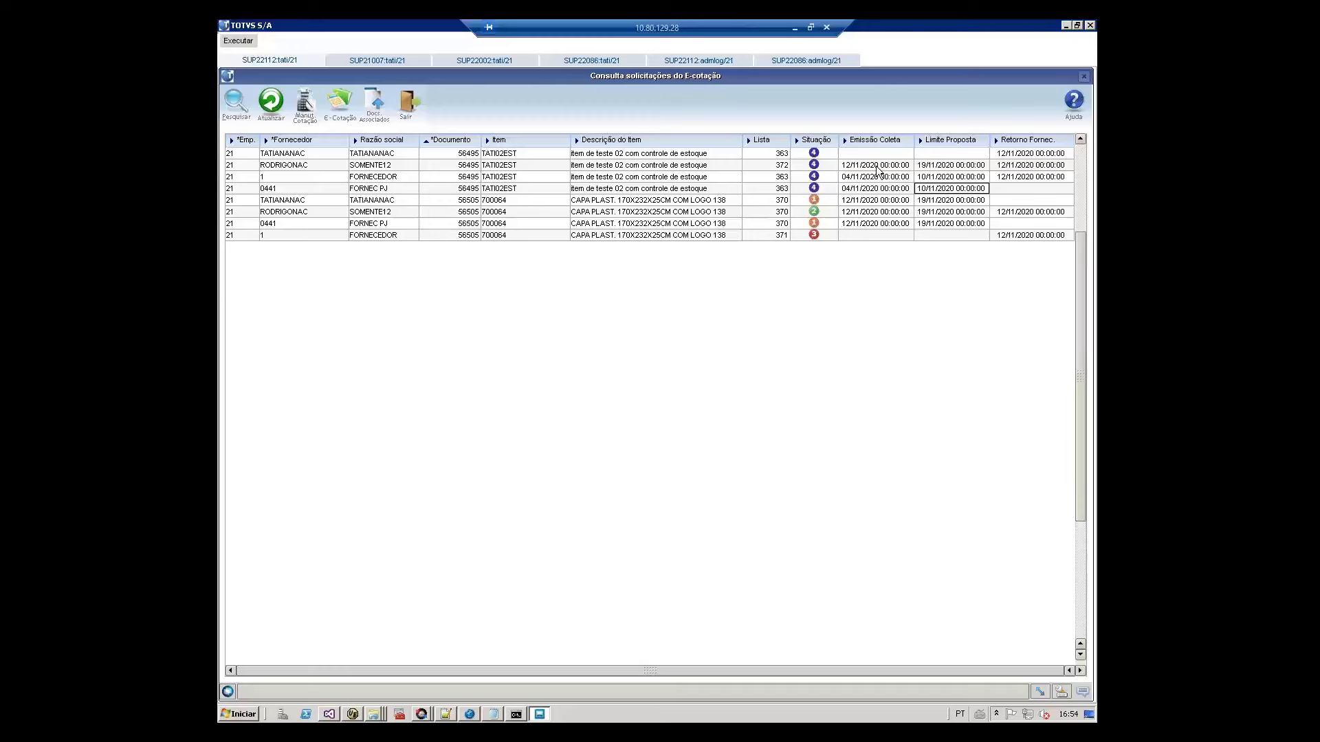
key("Right")
key("Down")
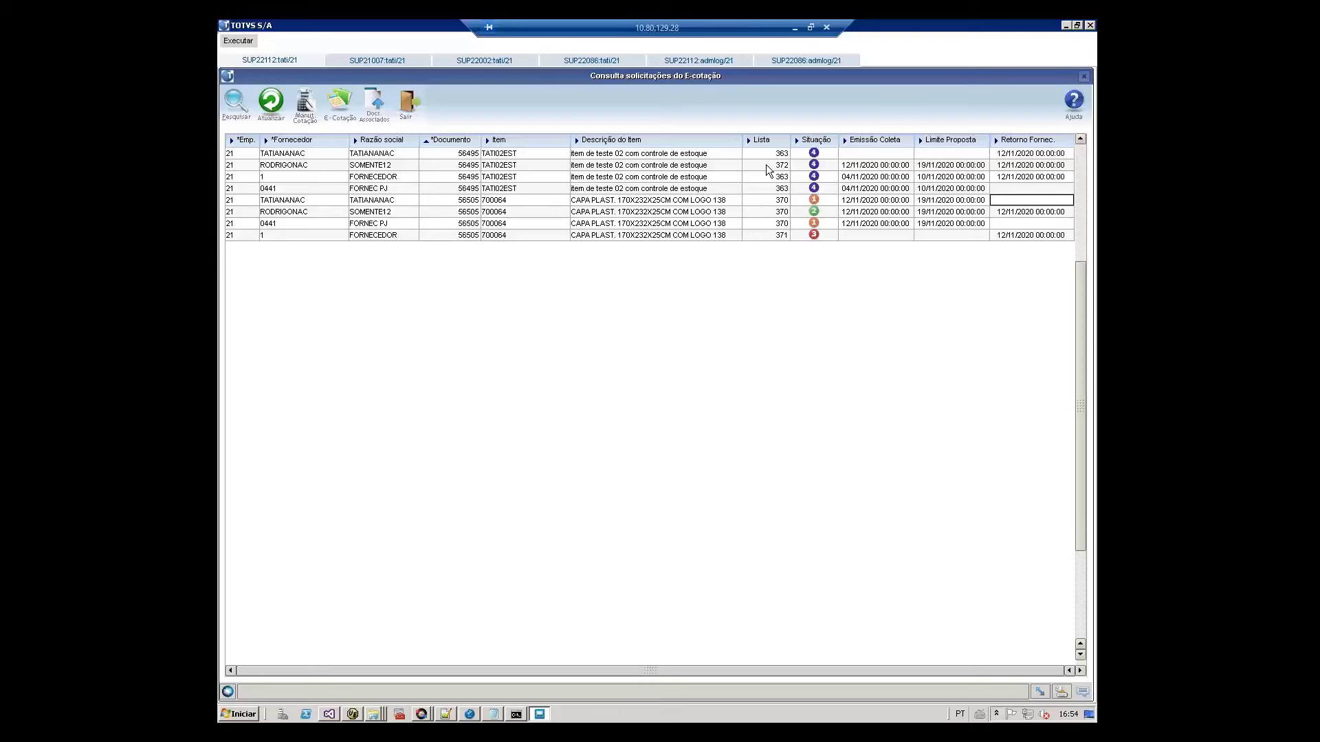
key("Up")
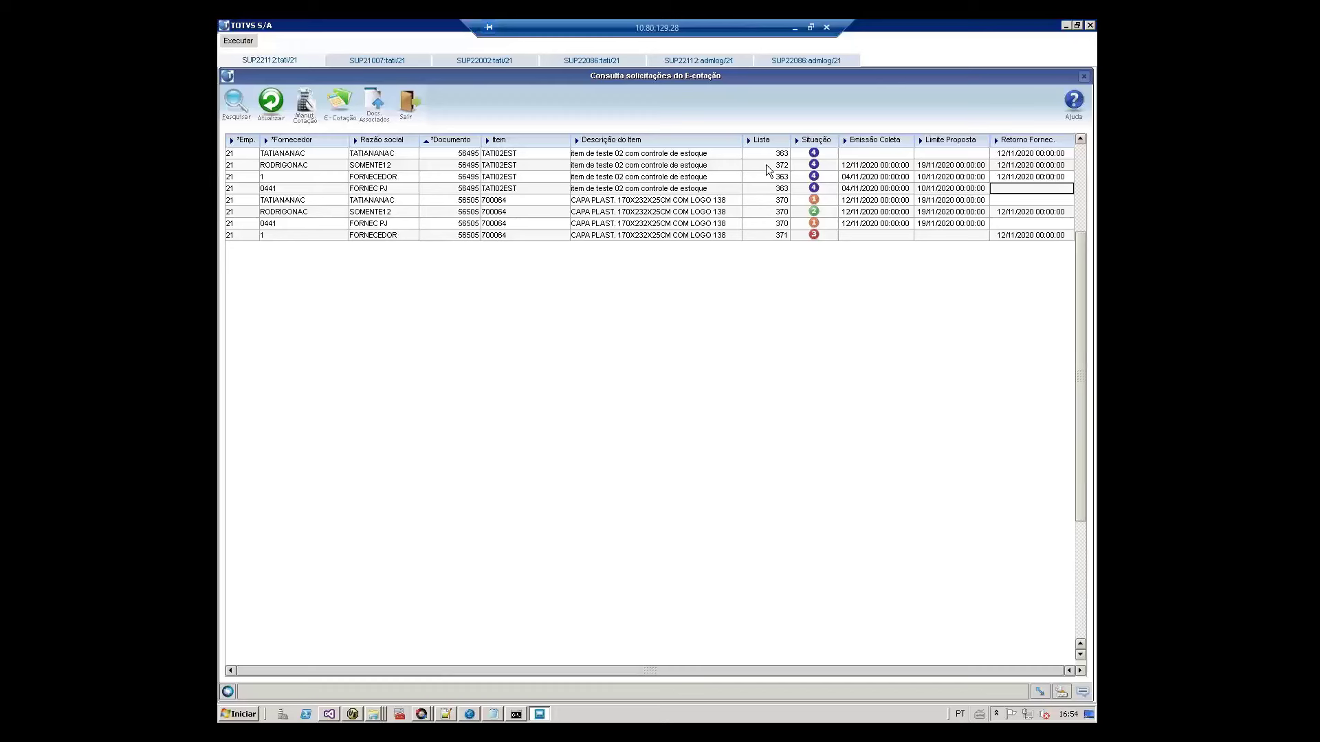
key("ctrl+Home")
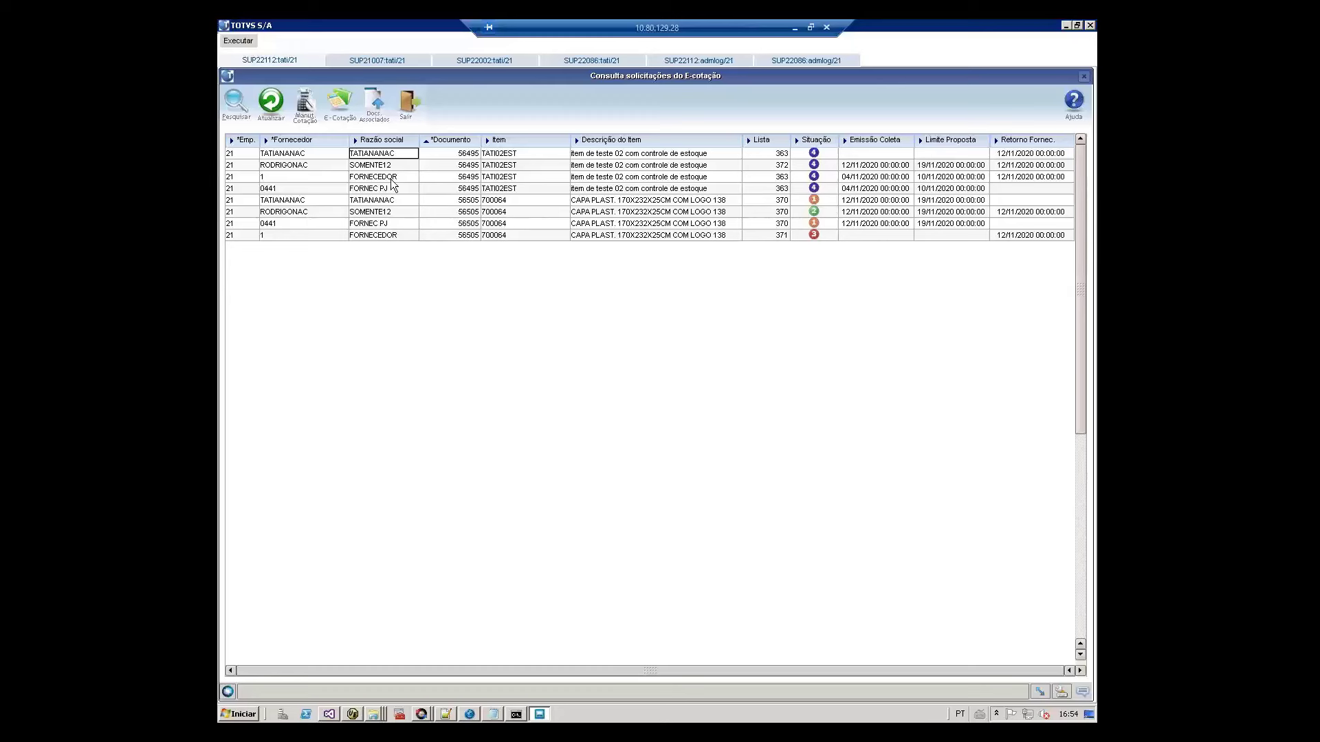
Step: Process the purchase order of item TATI02EST in quotation maintenance to view its supplier designation, and leave without changes
left_click(302, 107)
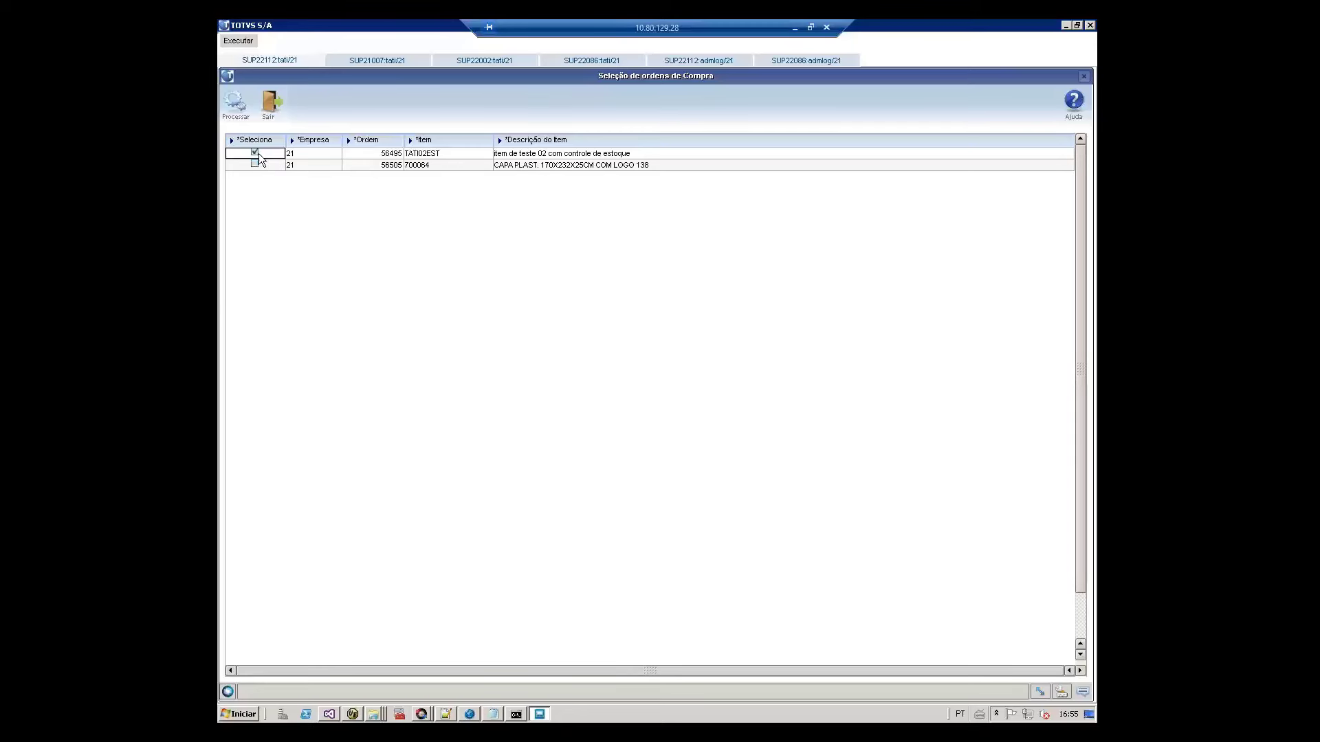
left_click(235, 114)
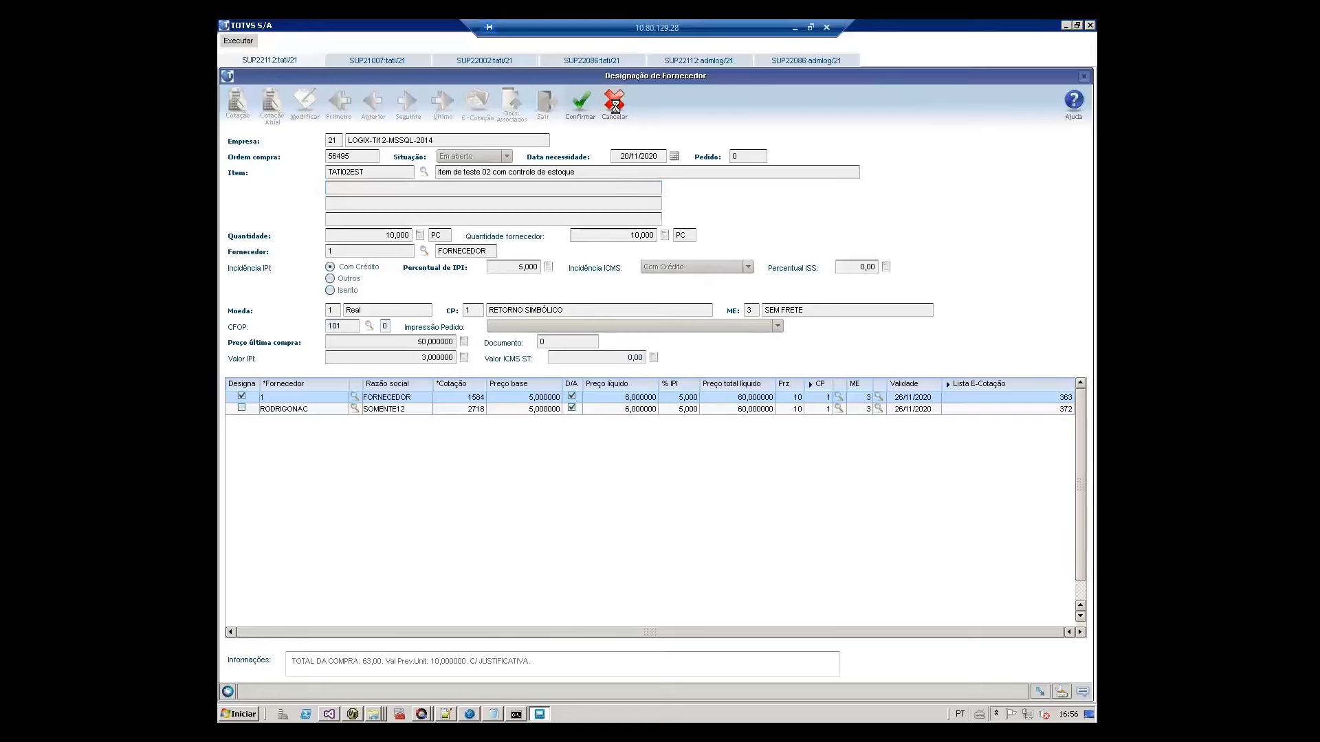
left_click(615, 105)
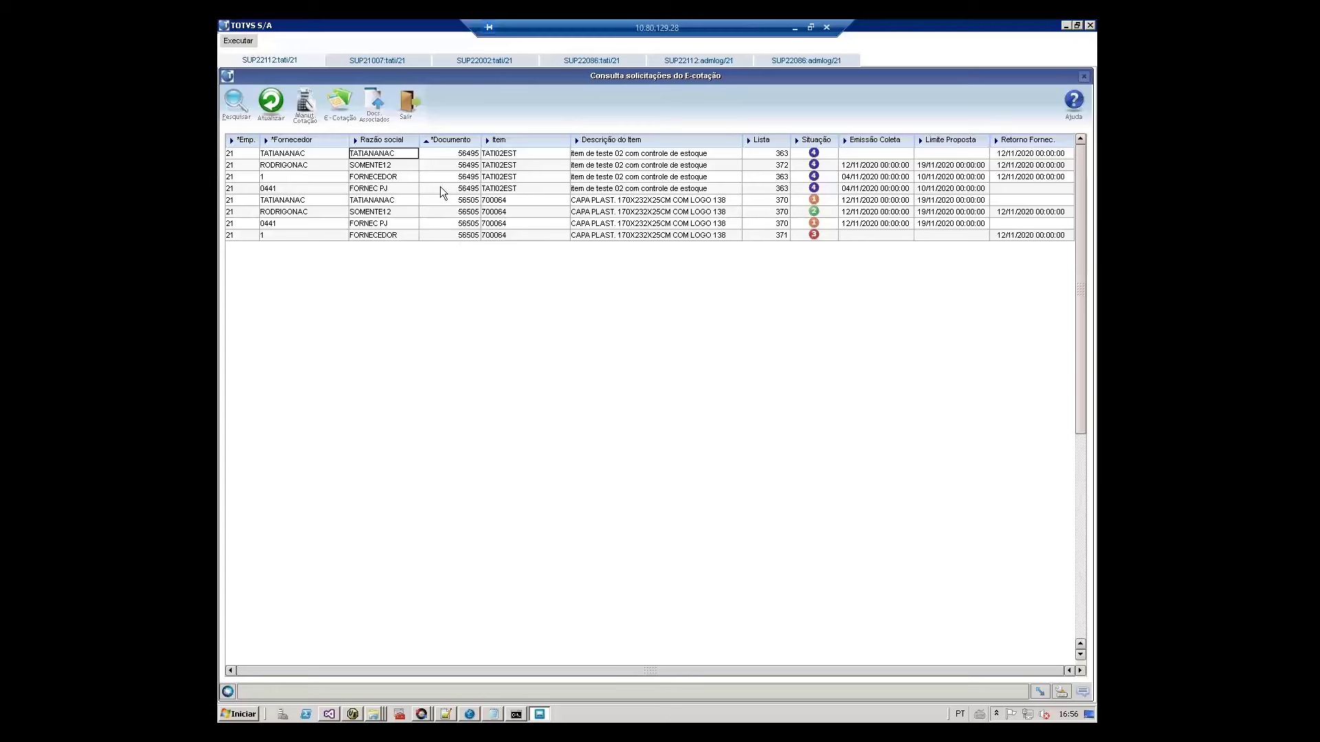
Step: Open the E-Cotação collection preparation for item 700064's purchase order, view its parameters, and return to the request list without sending
left_click(338, 110)
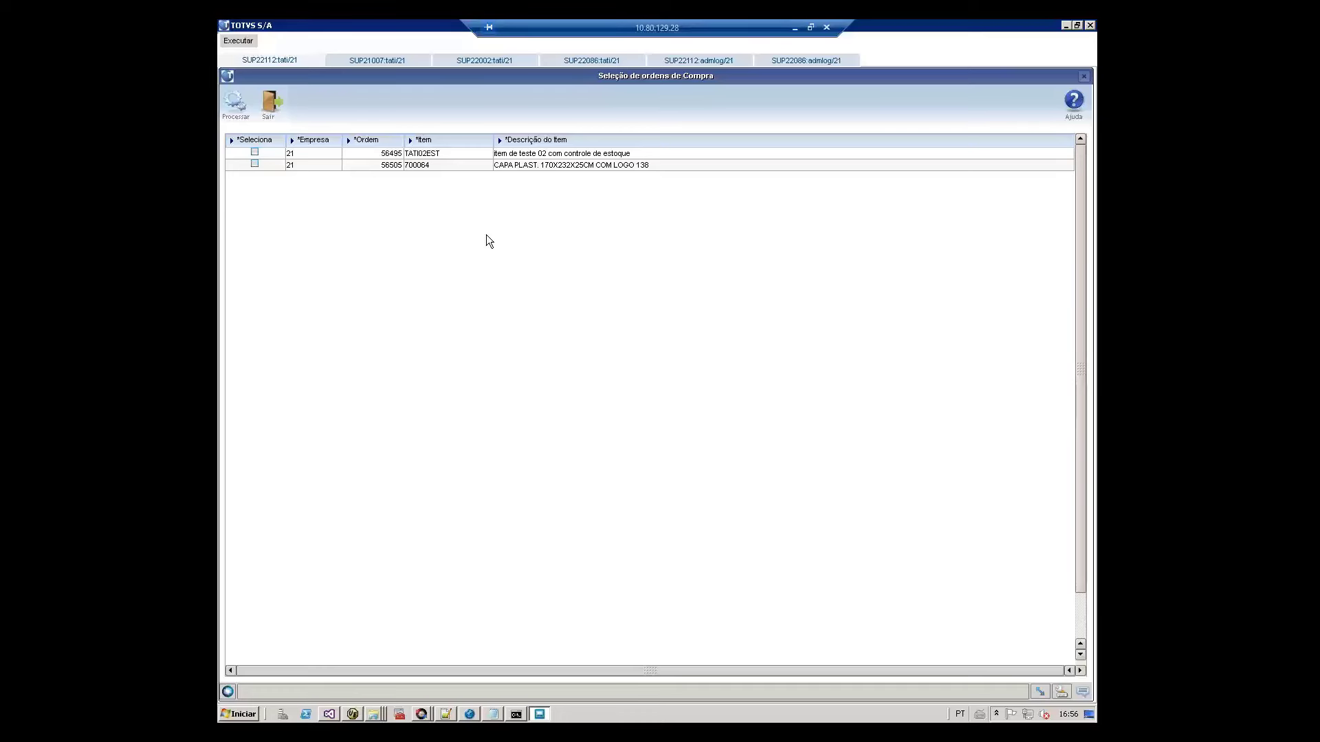
left_click(255, 165)
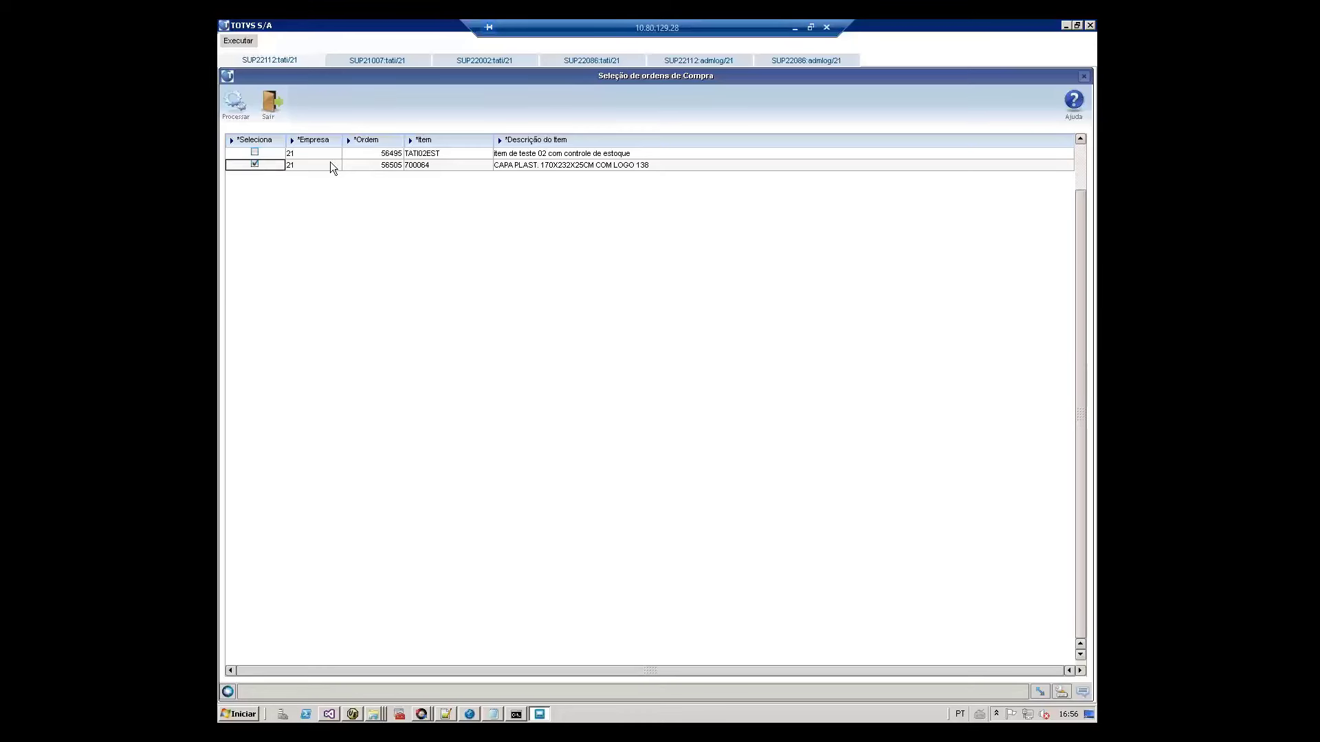
left_click(236, 104)
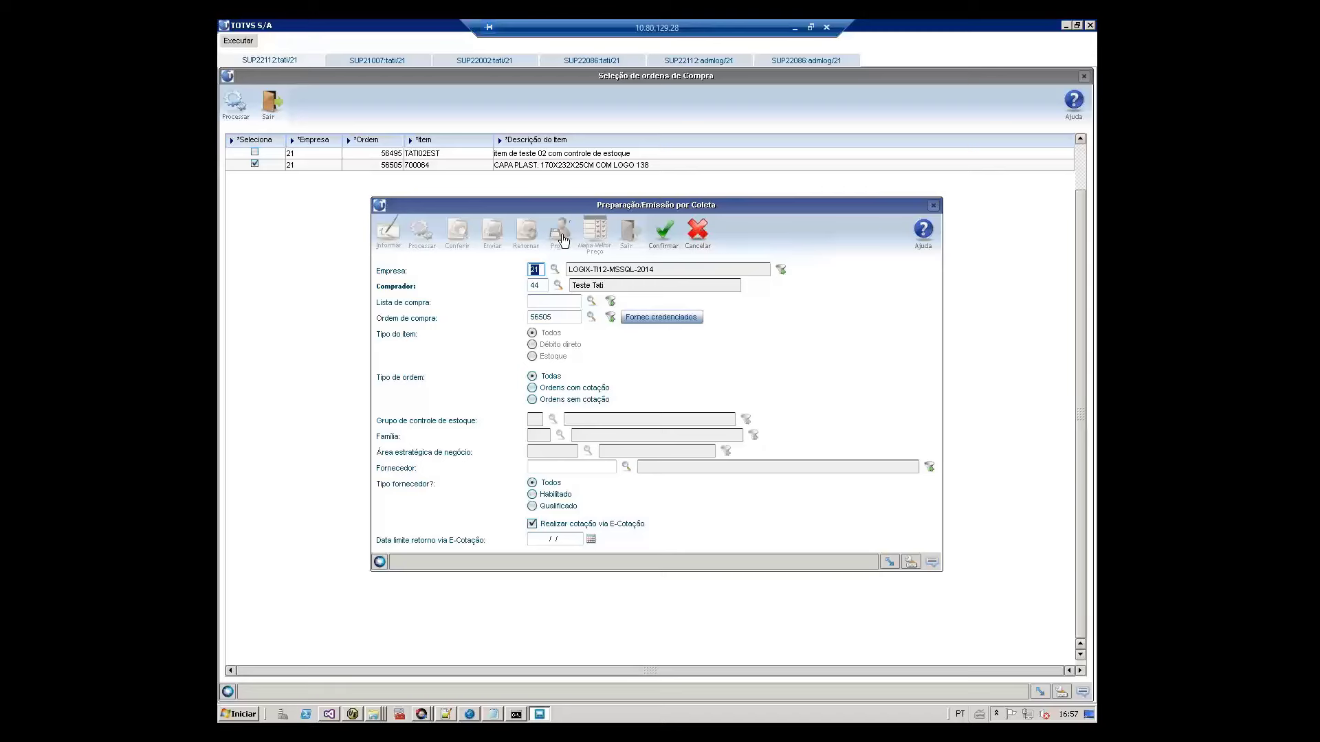
key("F3")
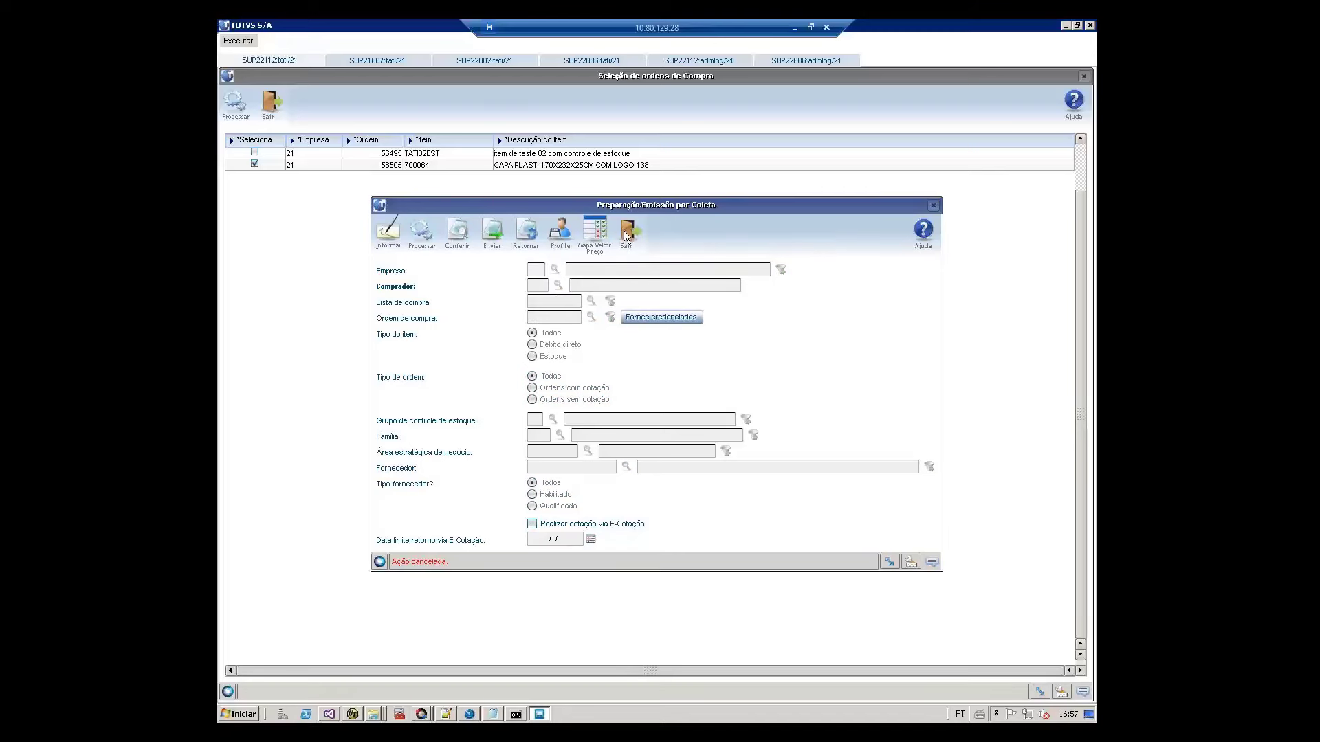
left_click(626, 236)
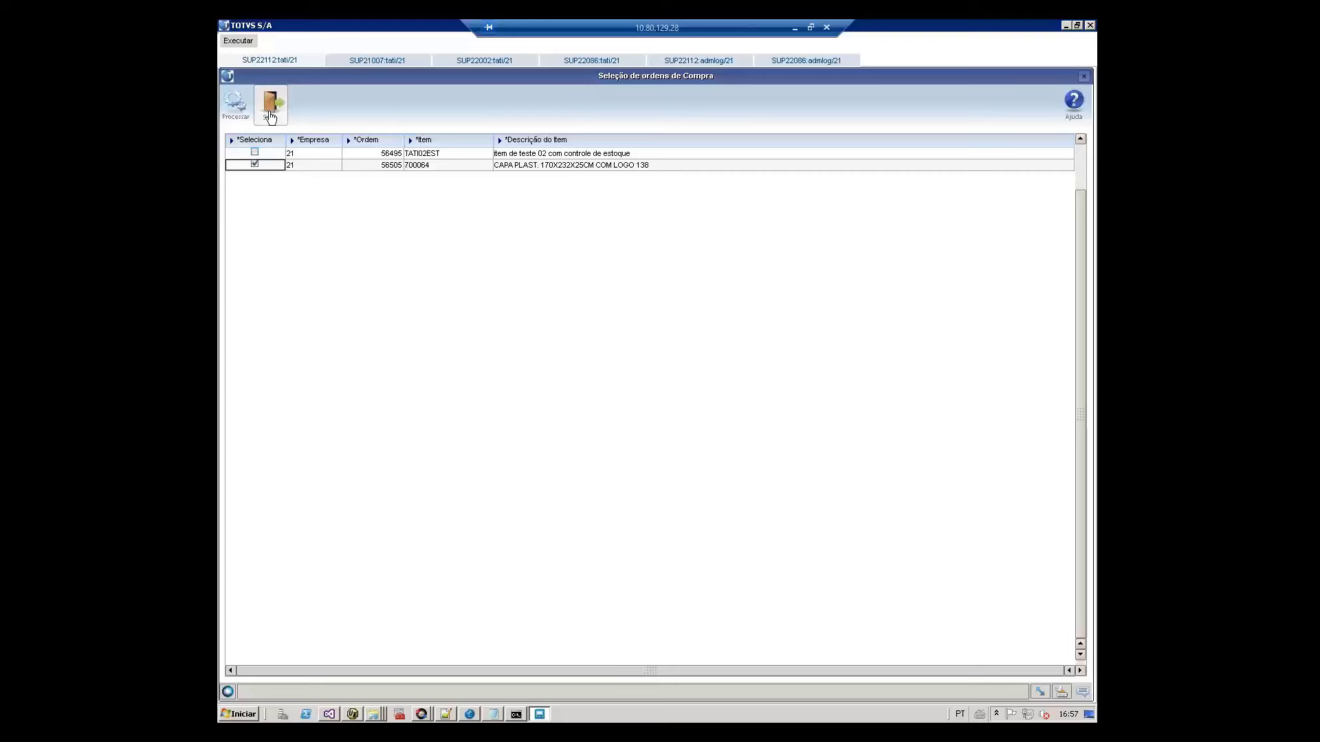
left_click(271, 116)
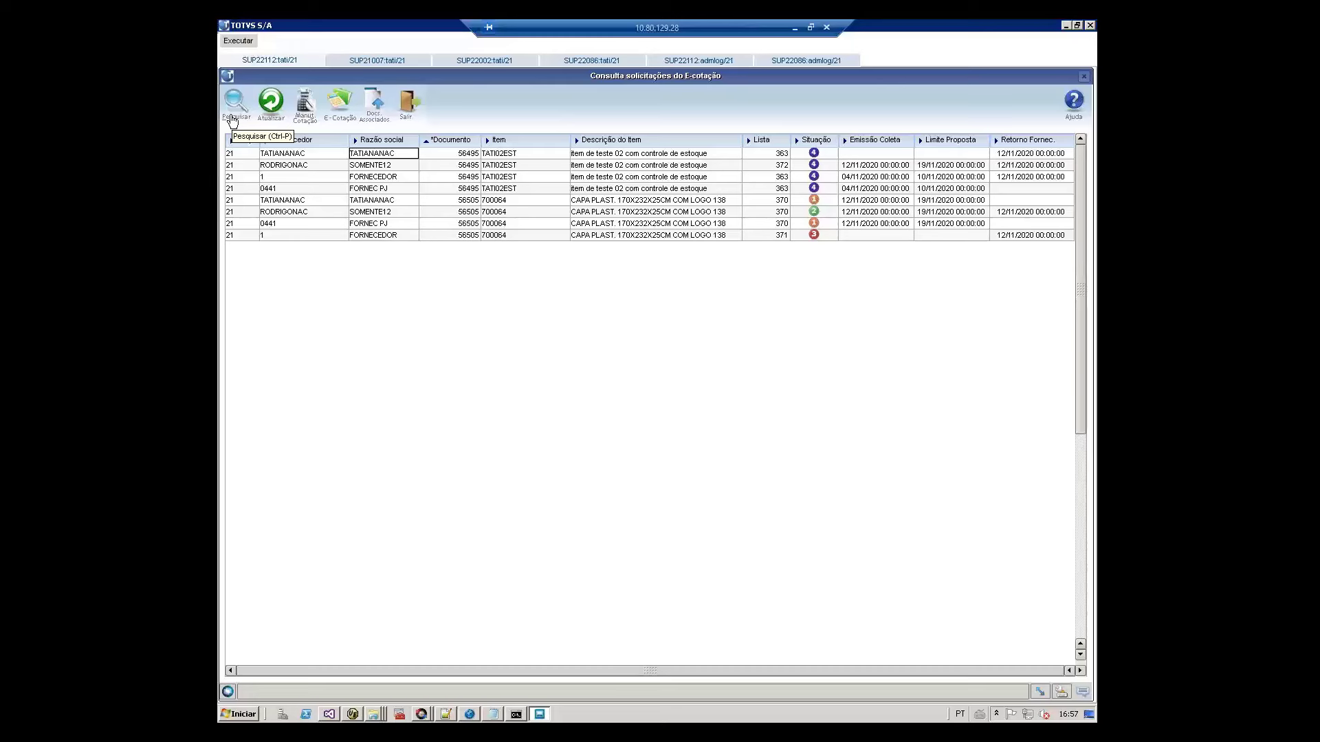
Step: Refresh the supplier request list and check the E-Cotação status of every order in the purchase order panel
left_click(271, 114)
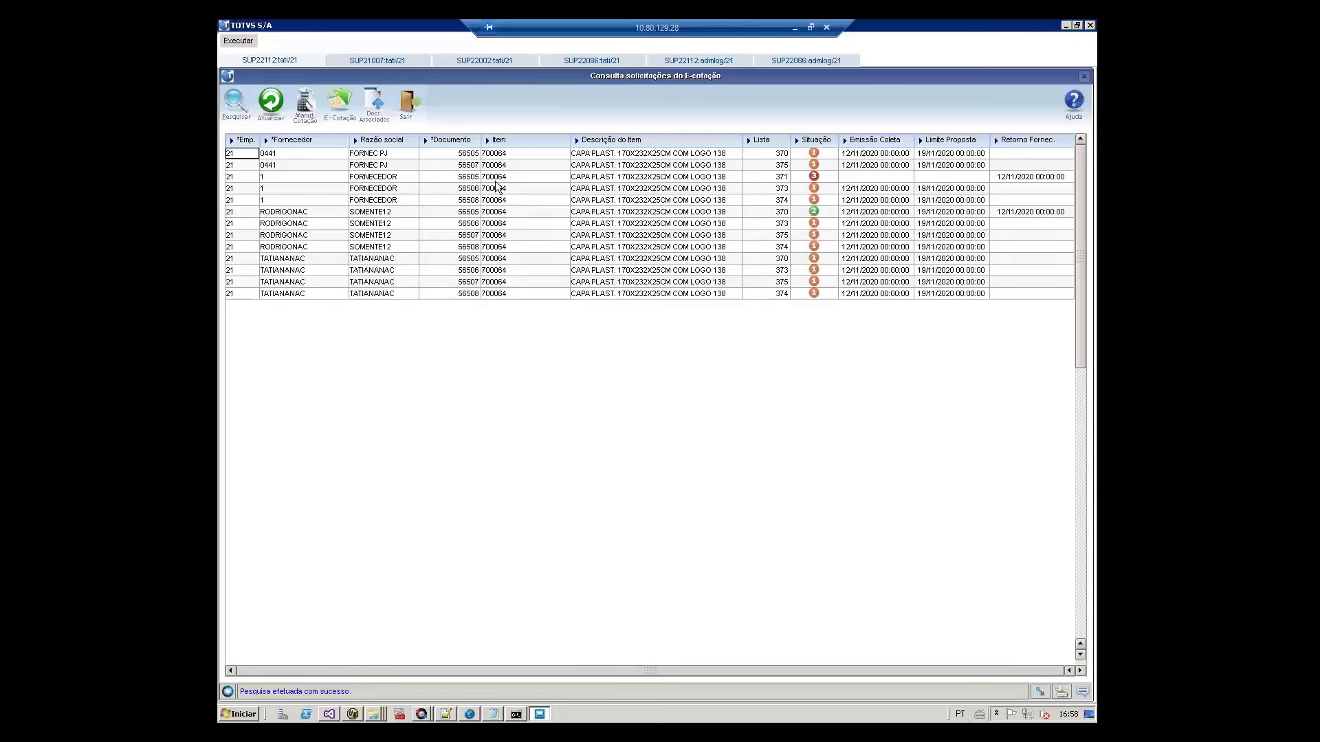
left_click(505, 65)
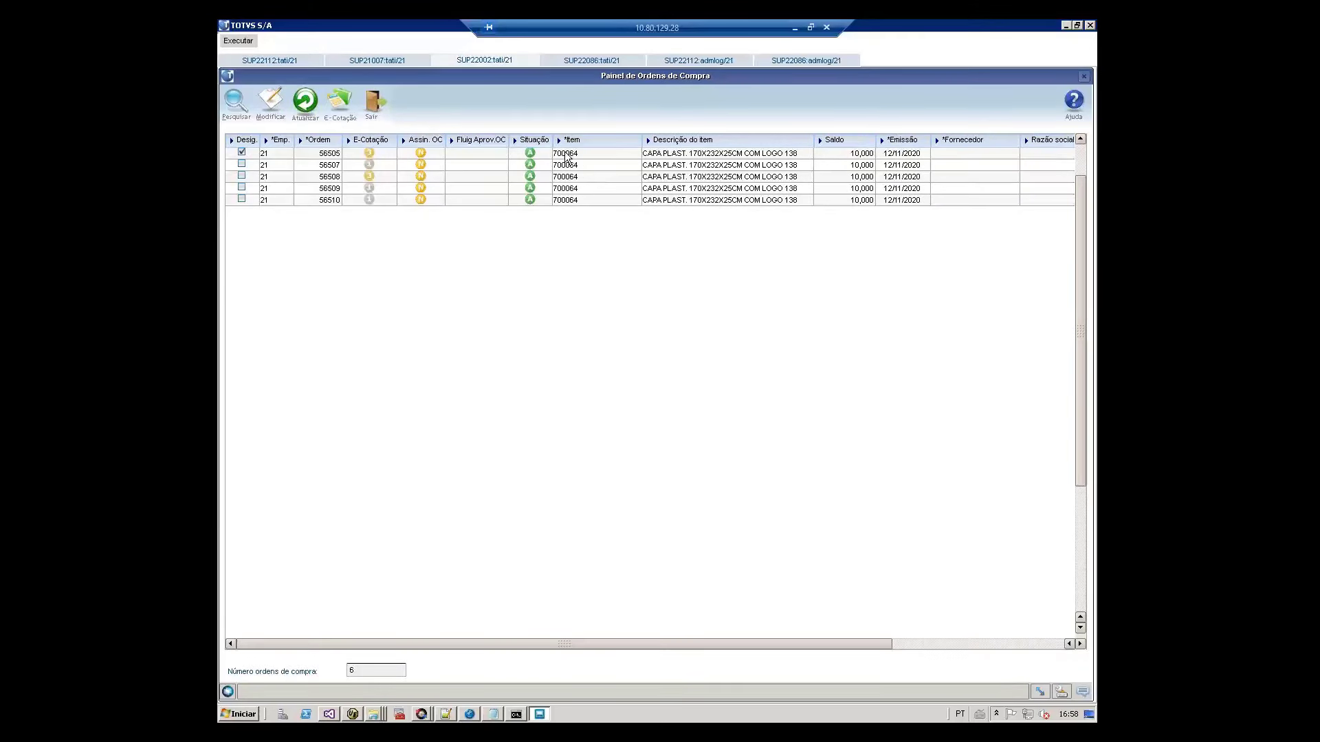
left_click(1082, 153)
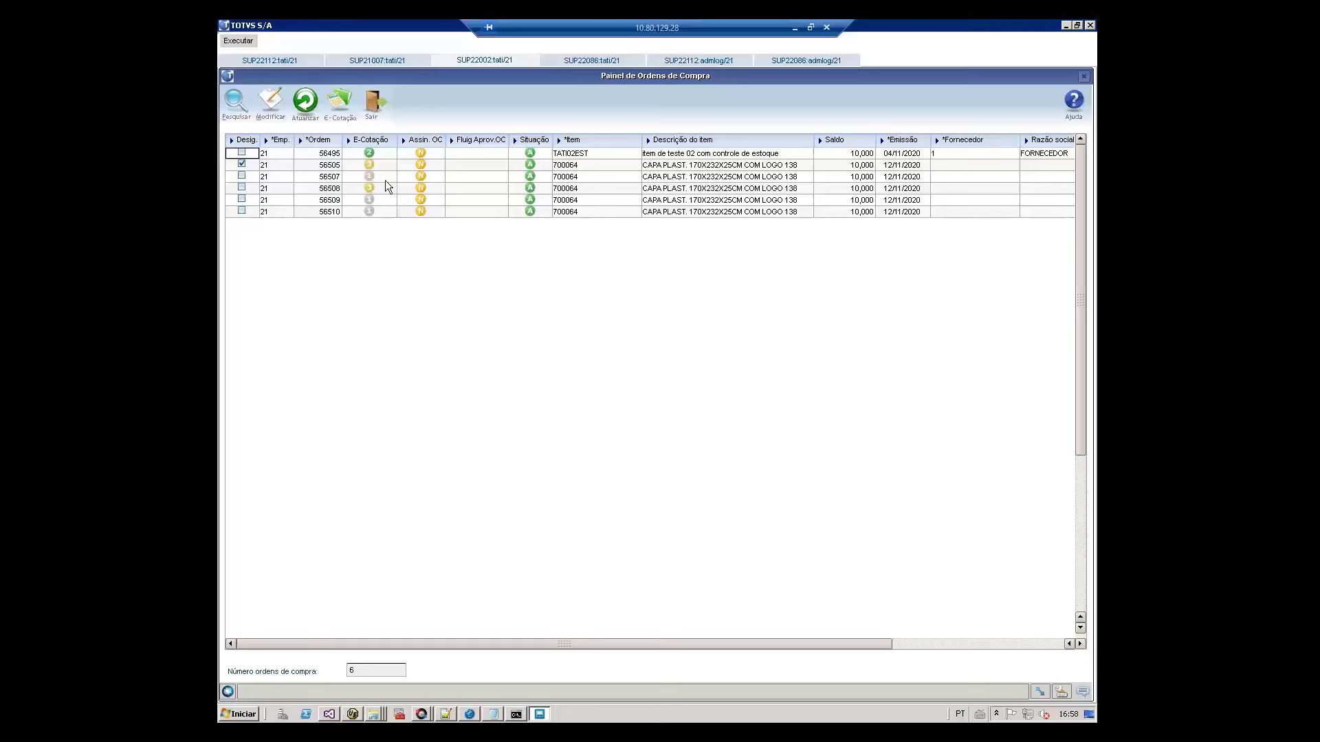
Step: Switch to the Word document to read the purchase order panel's E-Cotação status legend, and return to the panel
left_click(796, 28)
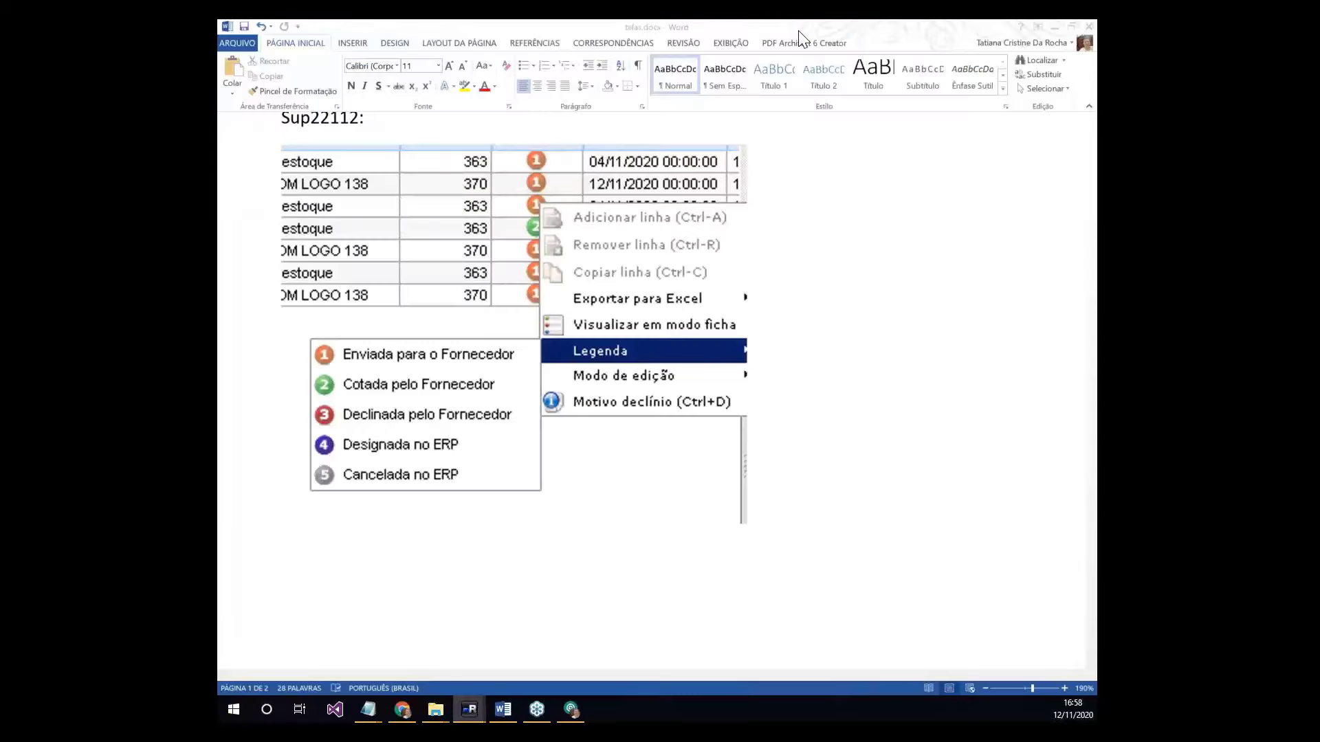
scroll(681, 258, "up", 5)
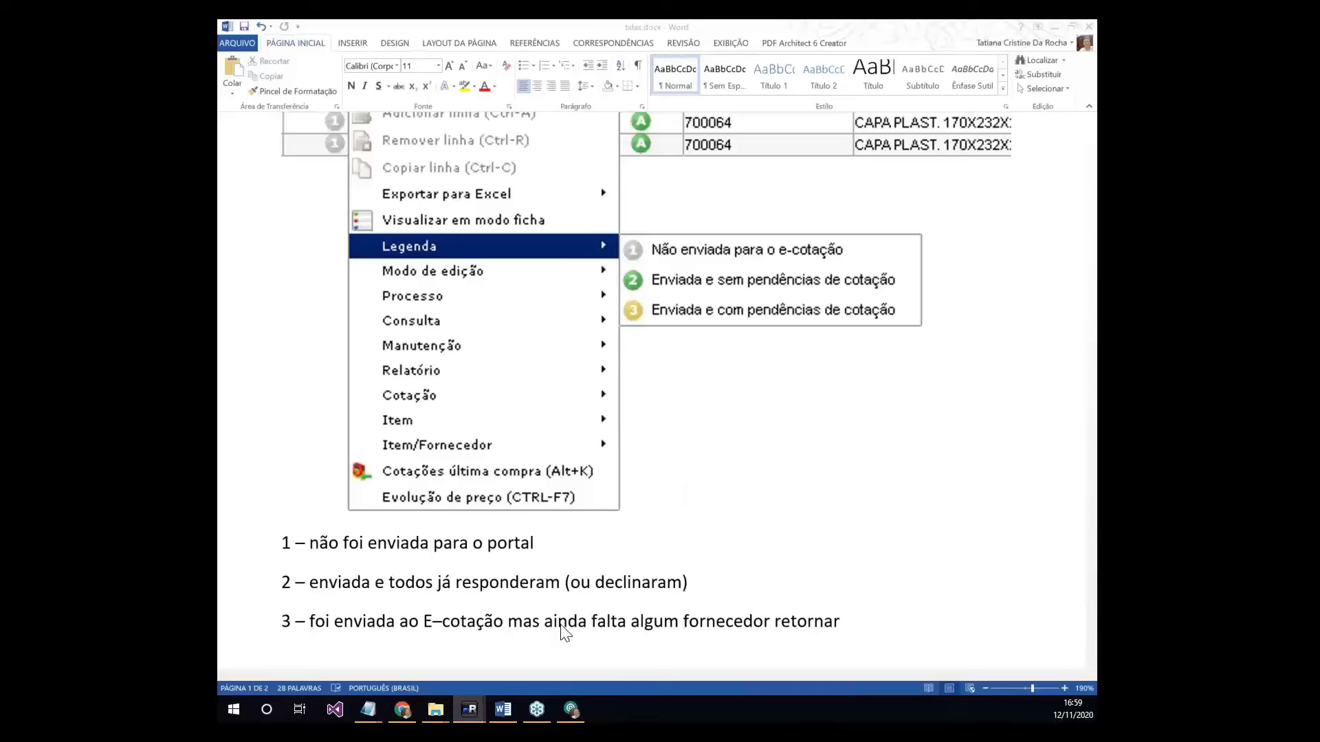
left_click(472, 709)
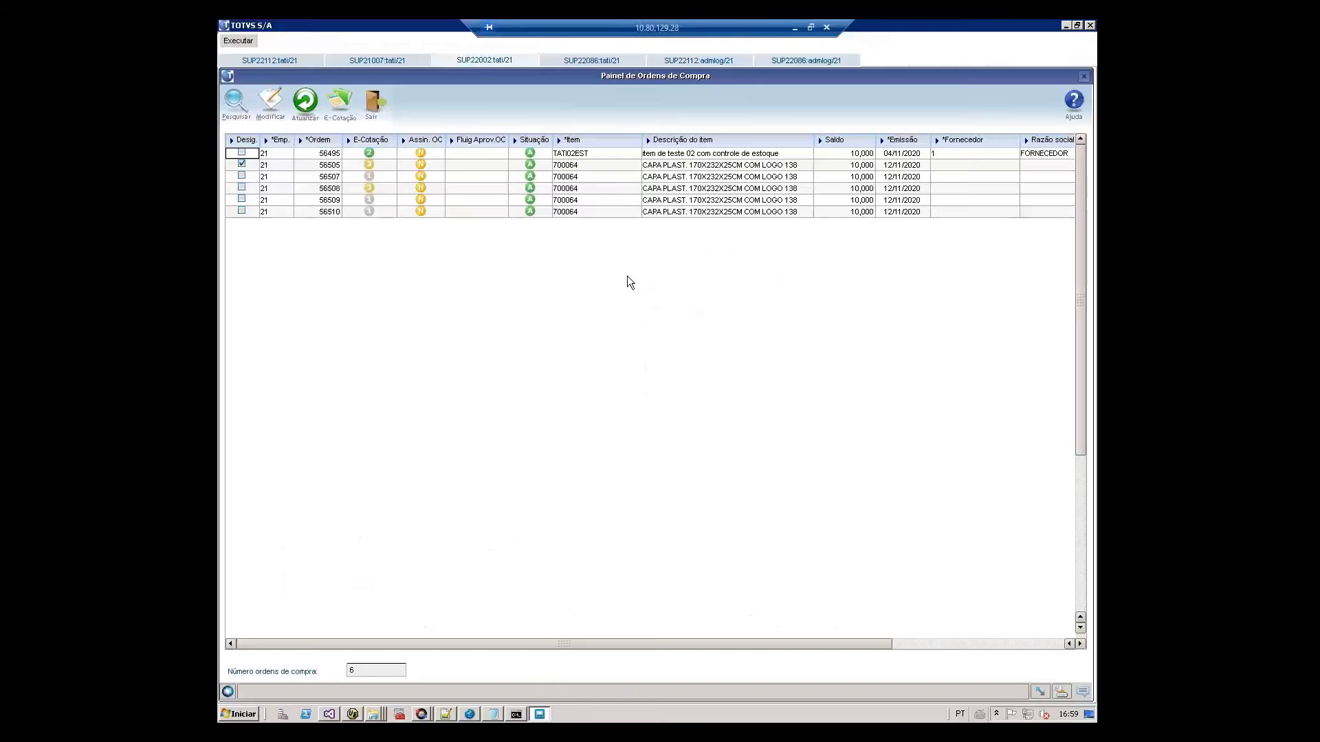
Step: Mark the first order of item 700064 not sent to E-Cotação, view its collection preparation, and cancel without sending
left_click(242, 177)
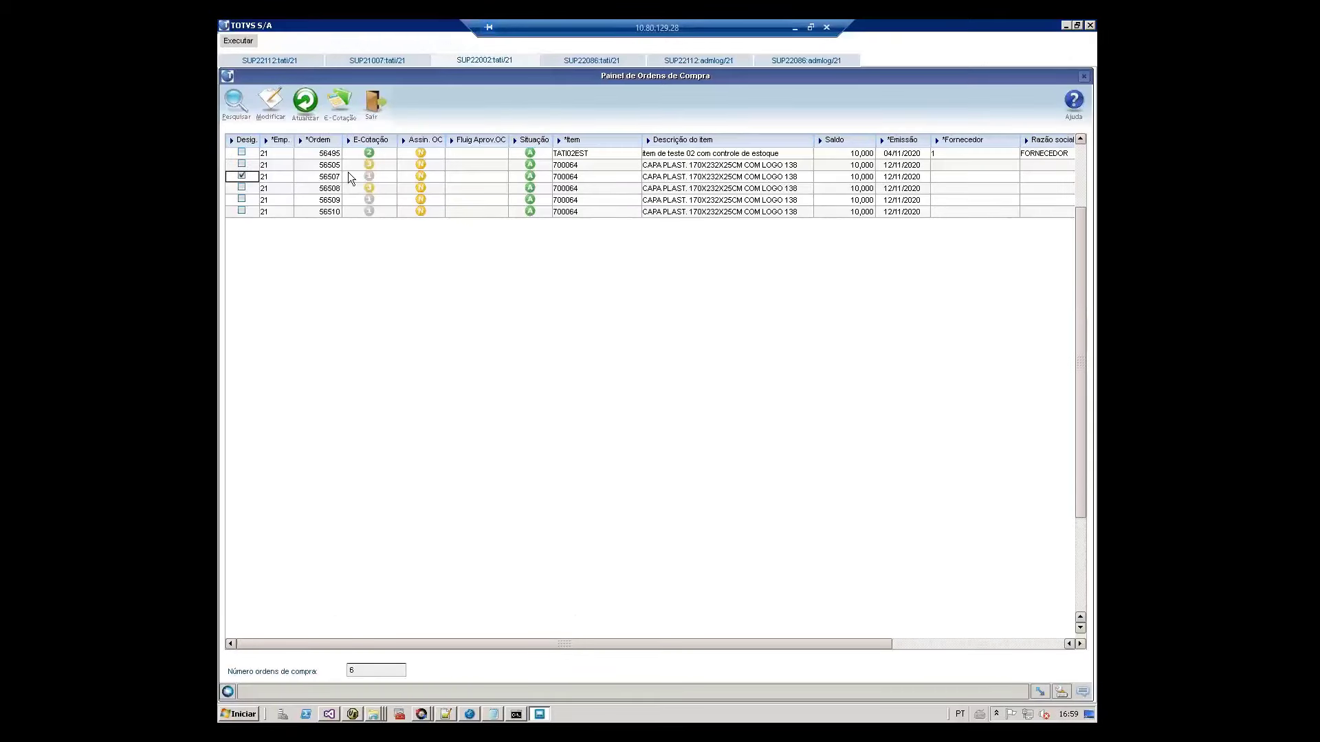
left_click(337, 110)
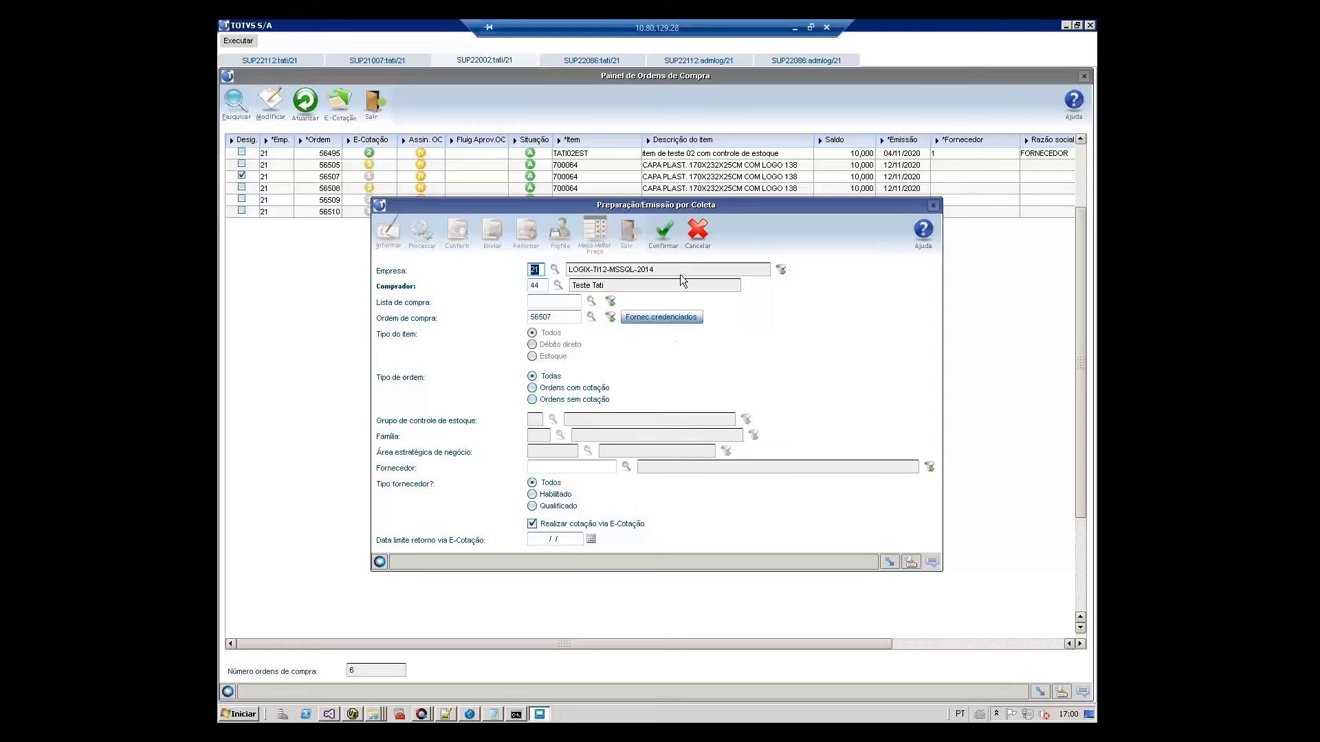
left_click(704, 240)
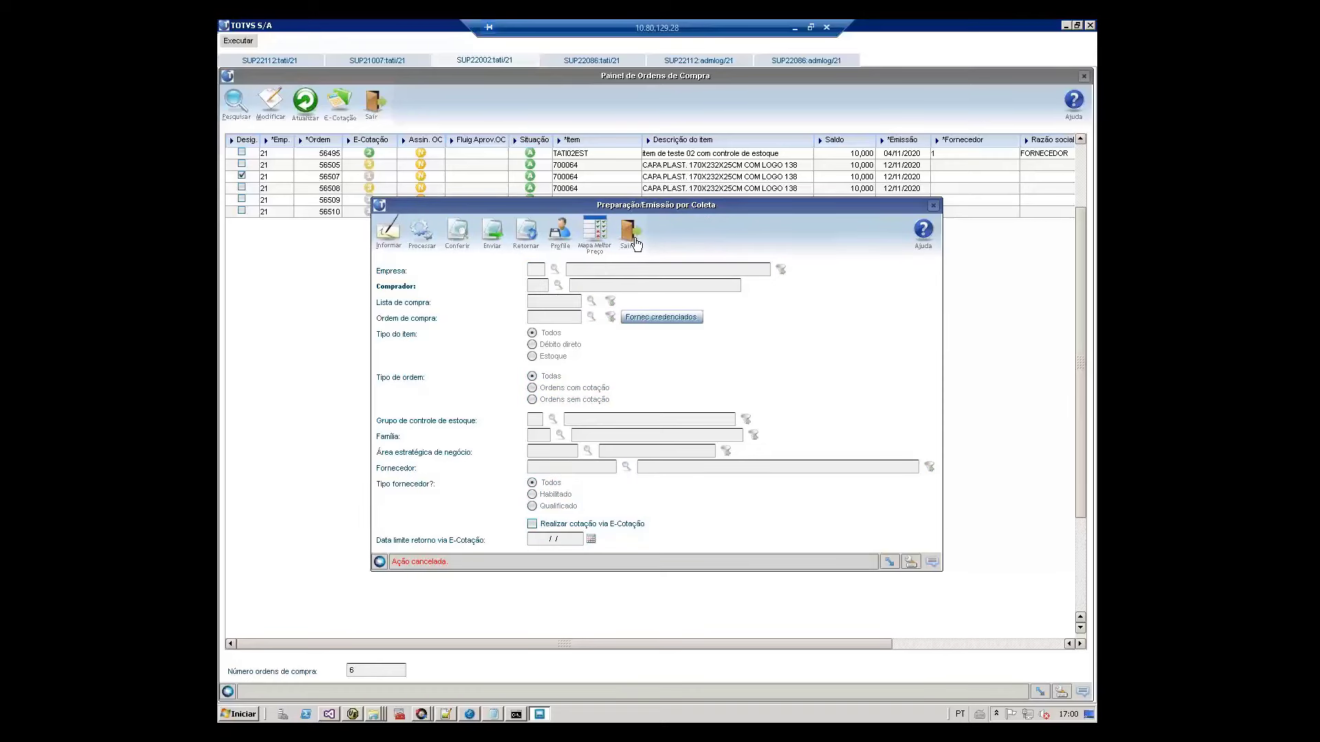
left_click(631, 234)
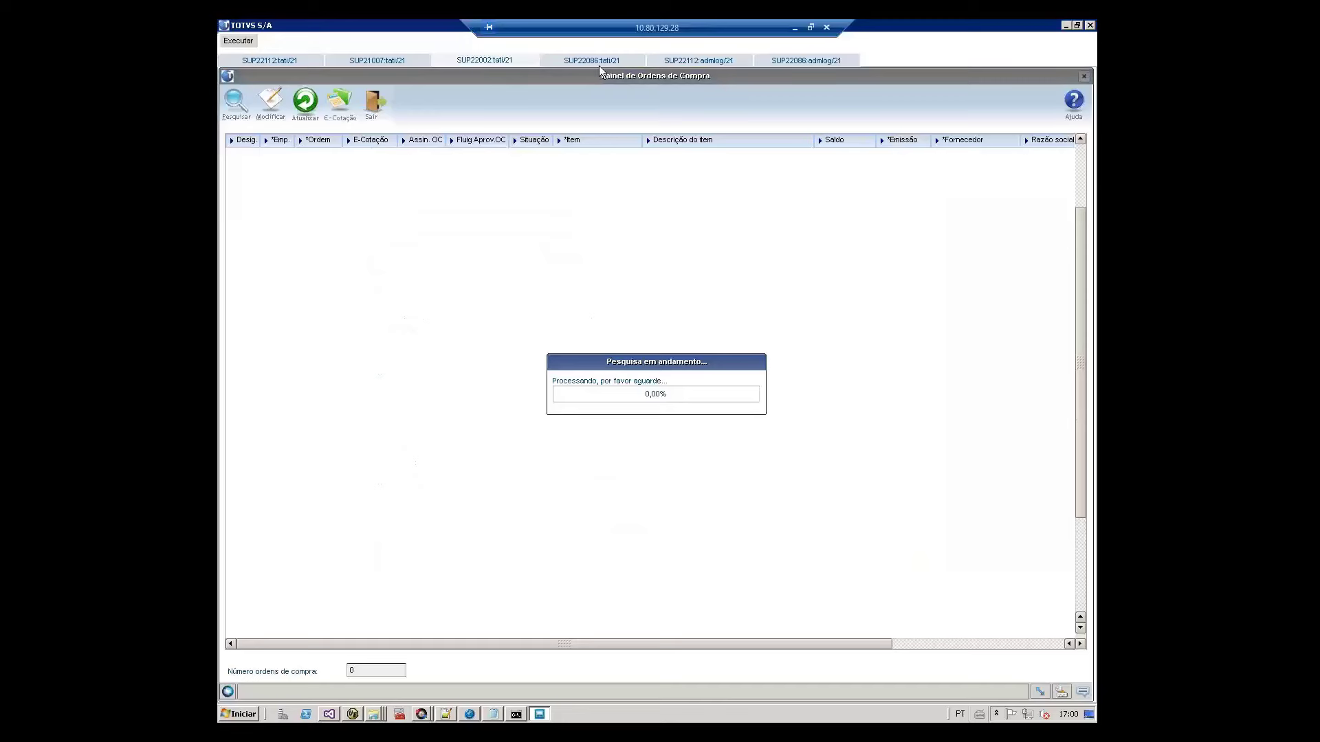
Step: Try to send item TATI02EST's designated purchase order to E-Cotação from the supplier designation program
left_click(600, 63)
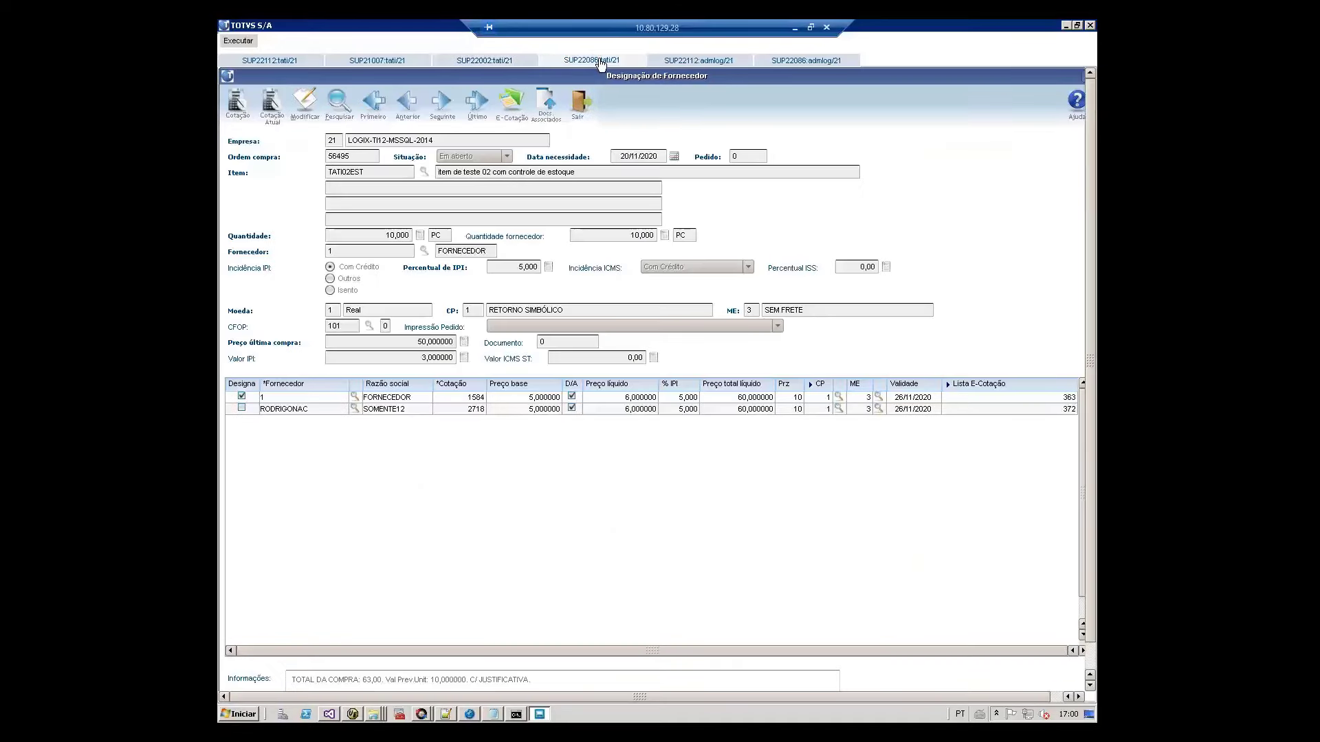
left_click(510, 108)
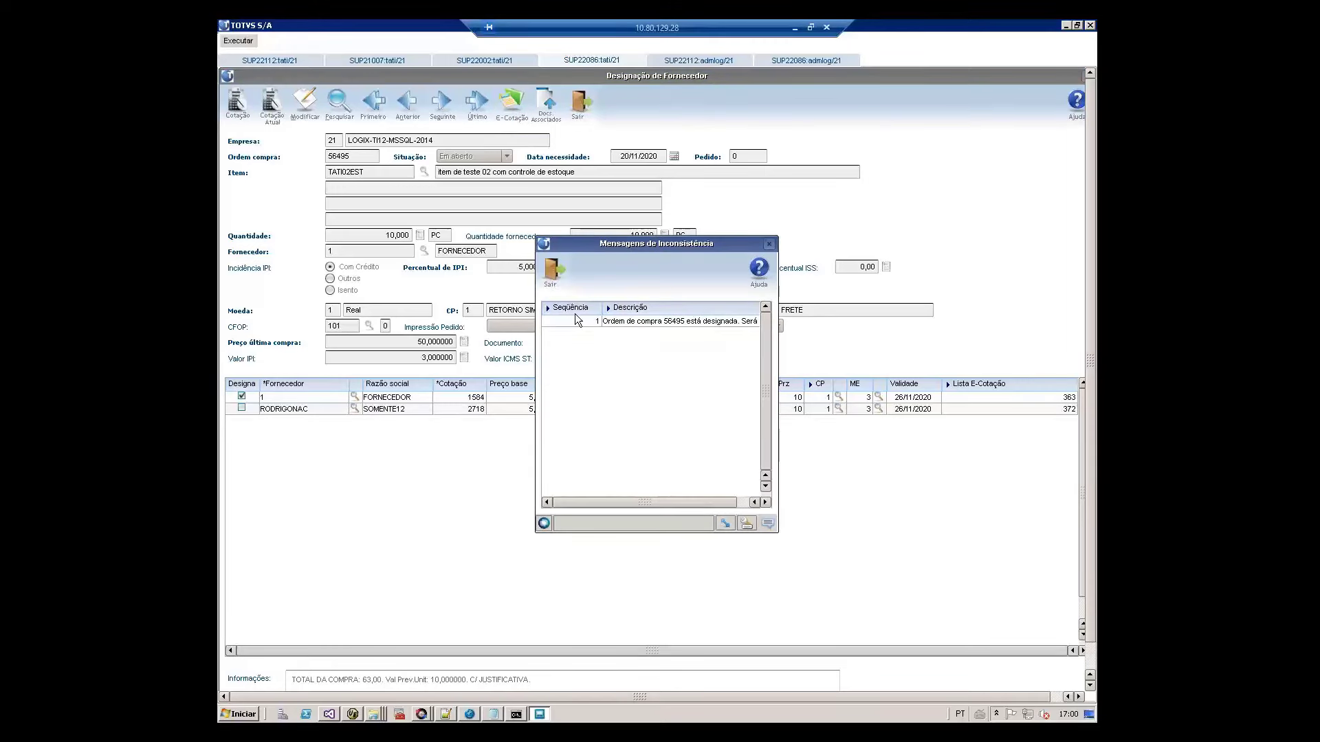
left_click(554, 271)
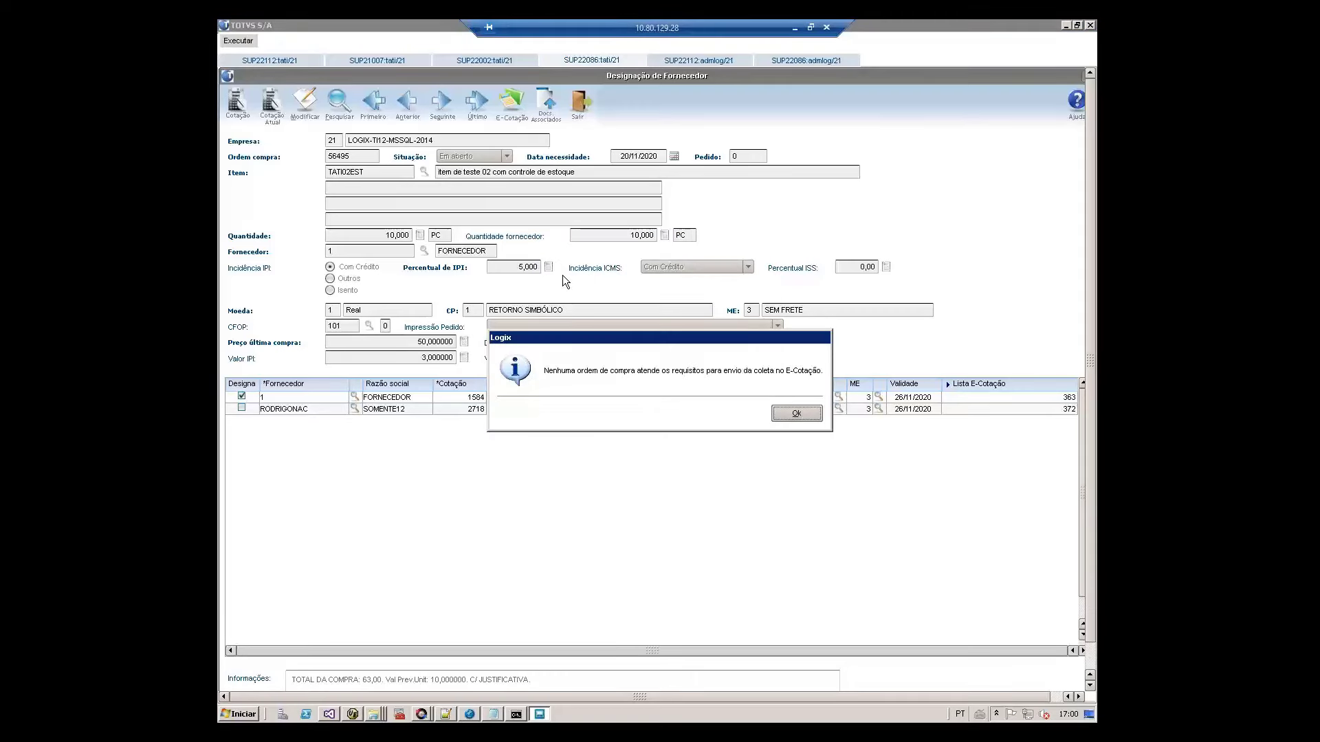
key("Return")
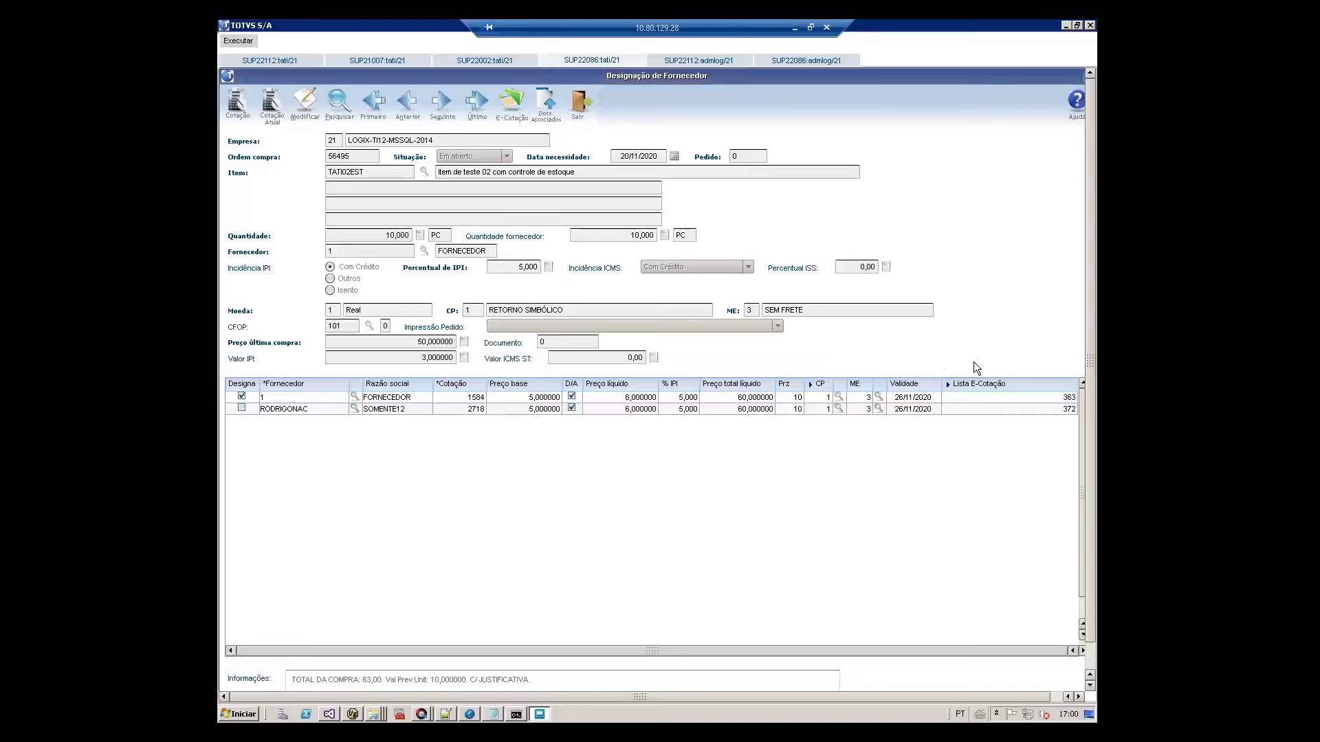
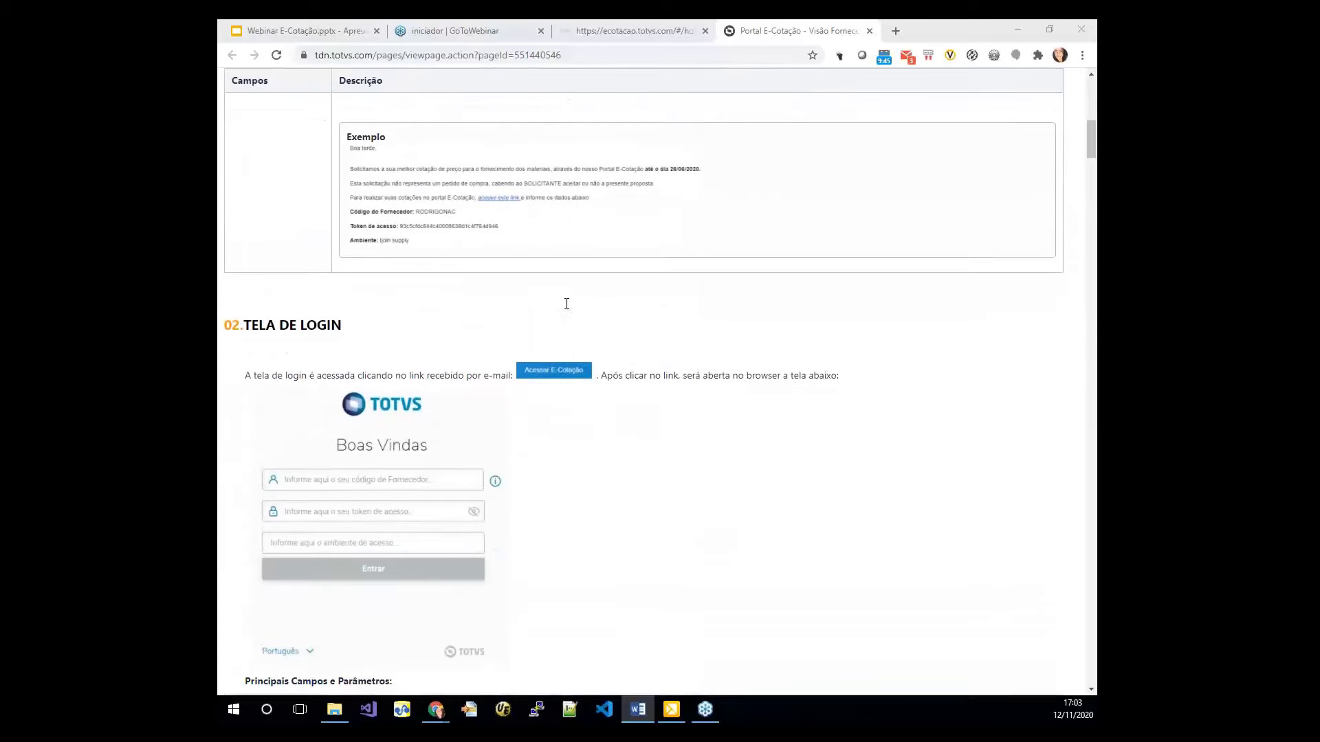
Step: Review the purchase request screen section, its fields and its status descriptions in the Portal E-Cotação supplier documentation
scroll(421, 302, "down", 4)
scroll(422, 302, "down", 10)
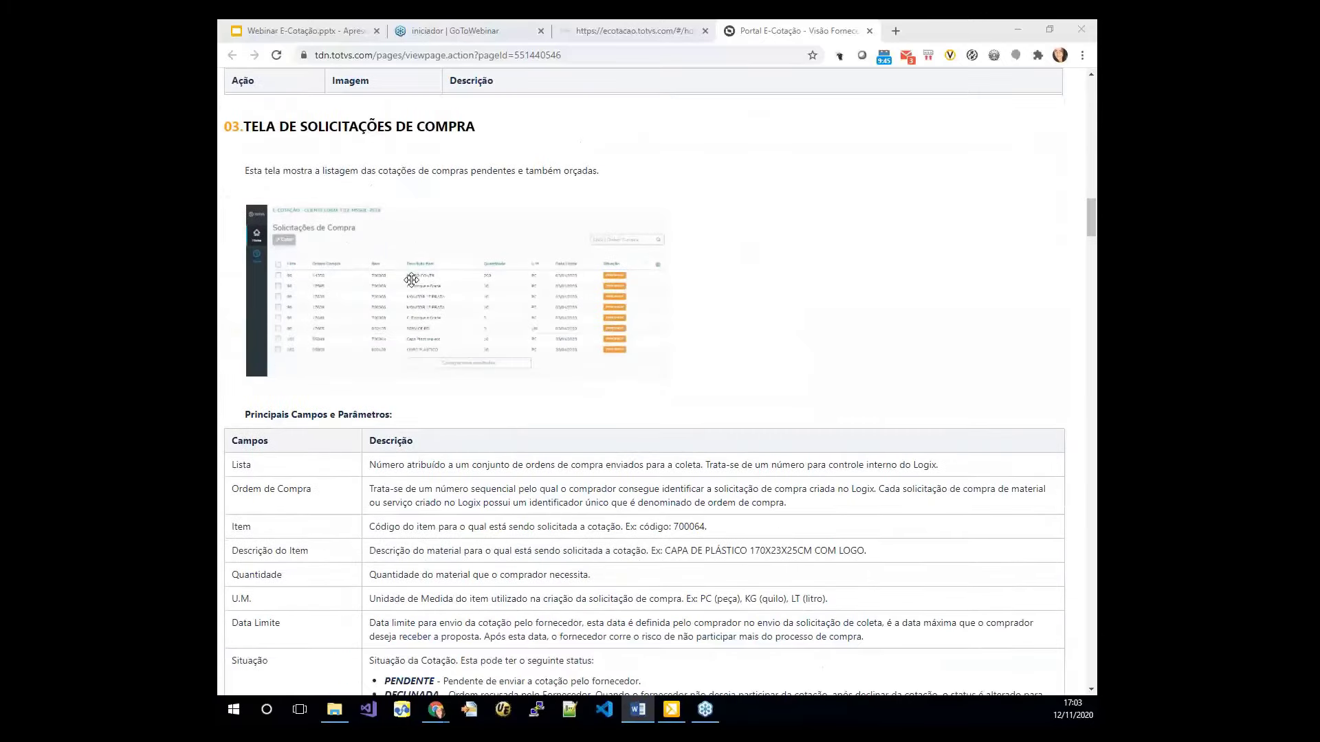
scroll(479, 357, "down", 2)
scroll(447, 452, "down", 3)
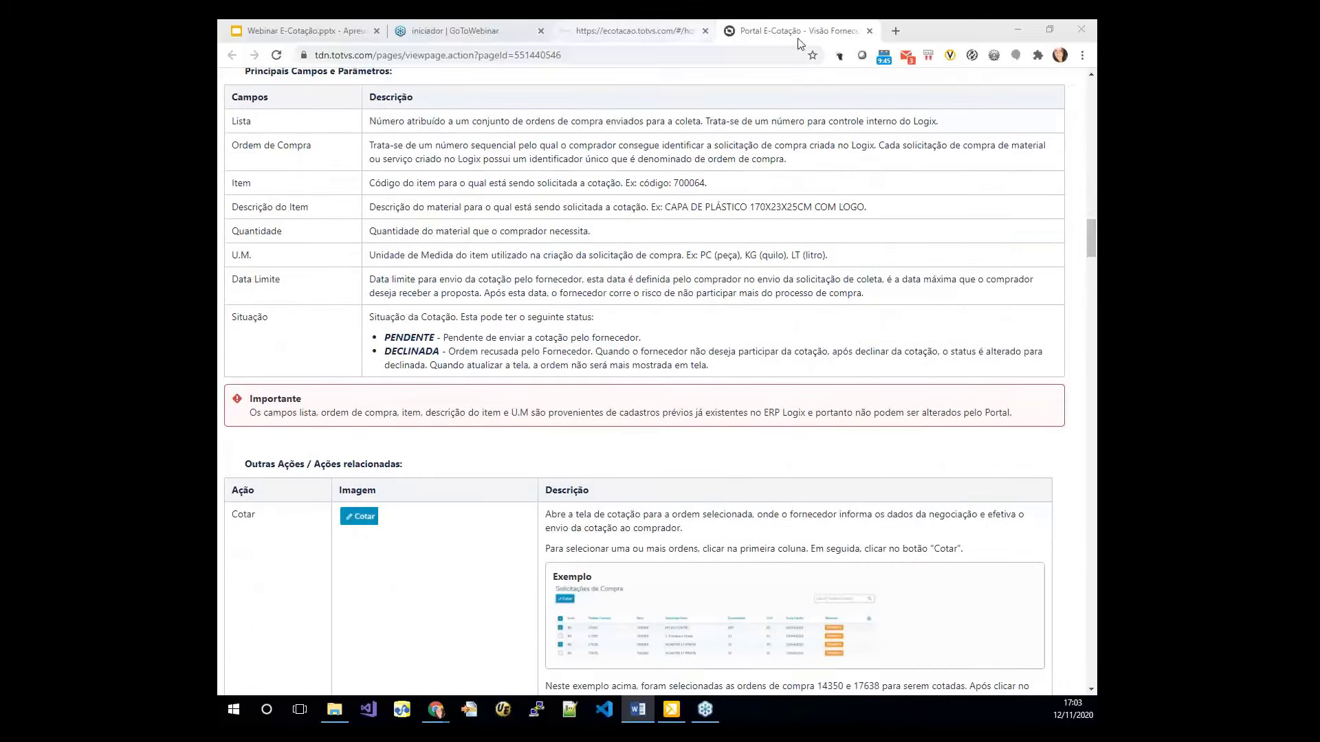
Step: Close the documentation page and load more purchase requests in the supplier's E-Cotação portal
left_click(870, 31)
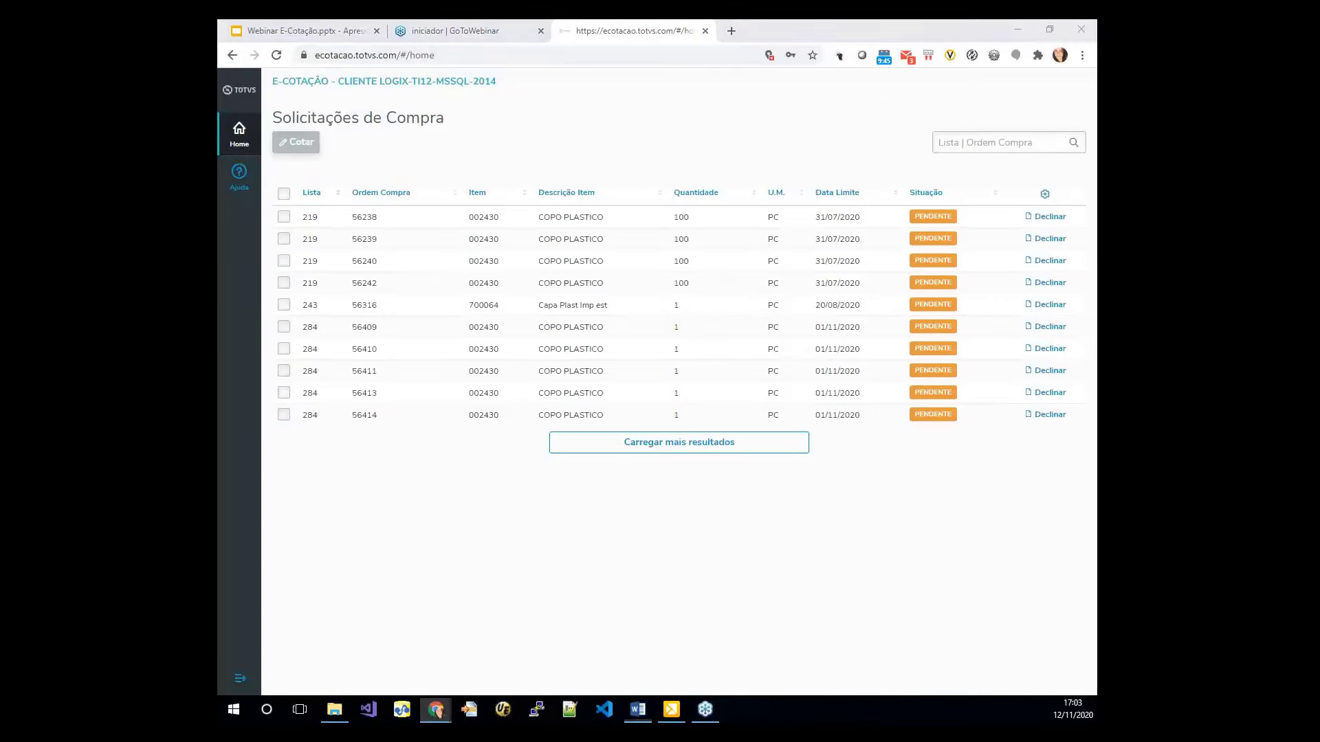
left_click(672, 444)
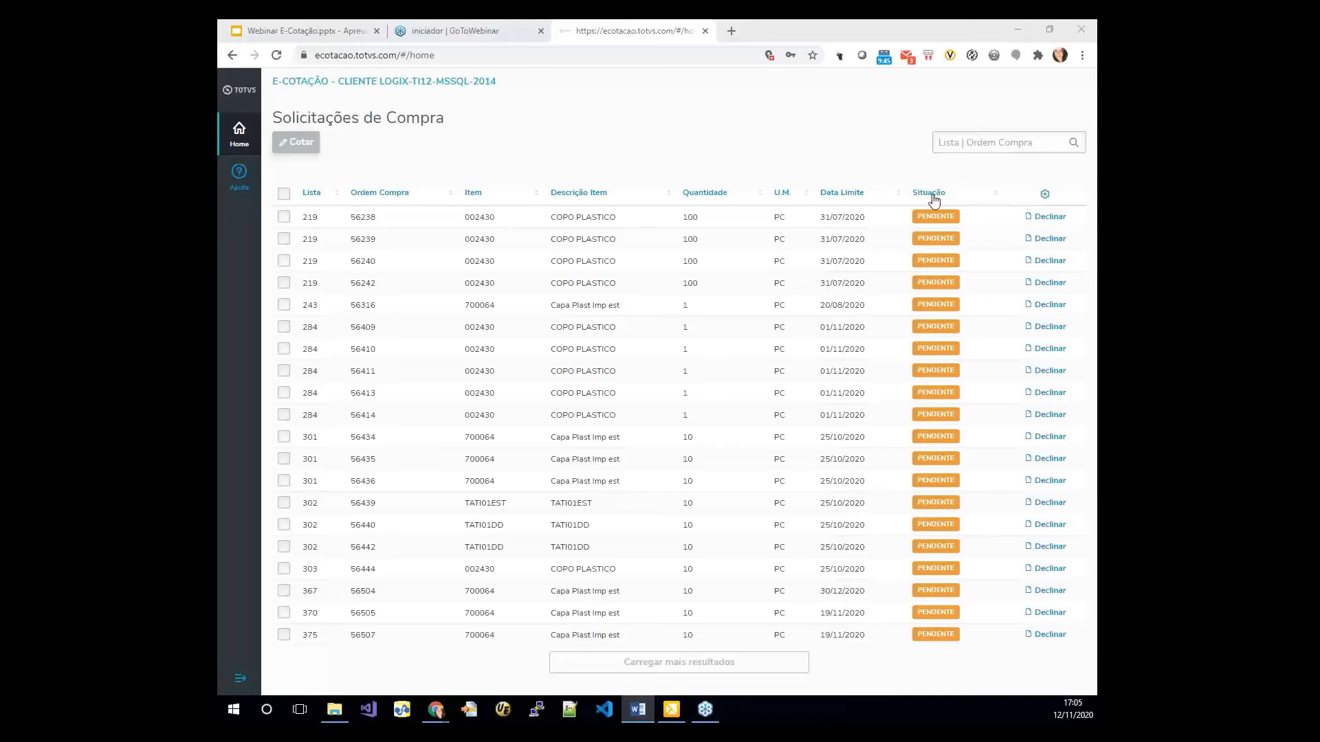
Step: Hide the Ordem Compra and Item columns in the purchase request list and restore the default columns
left_click(1045, 195)
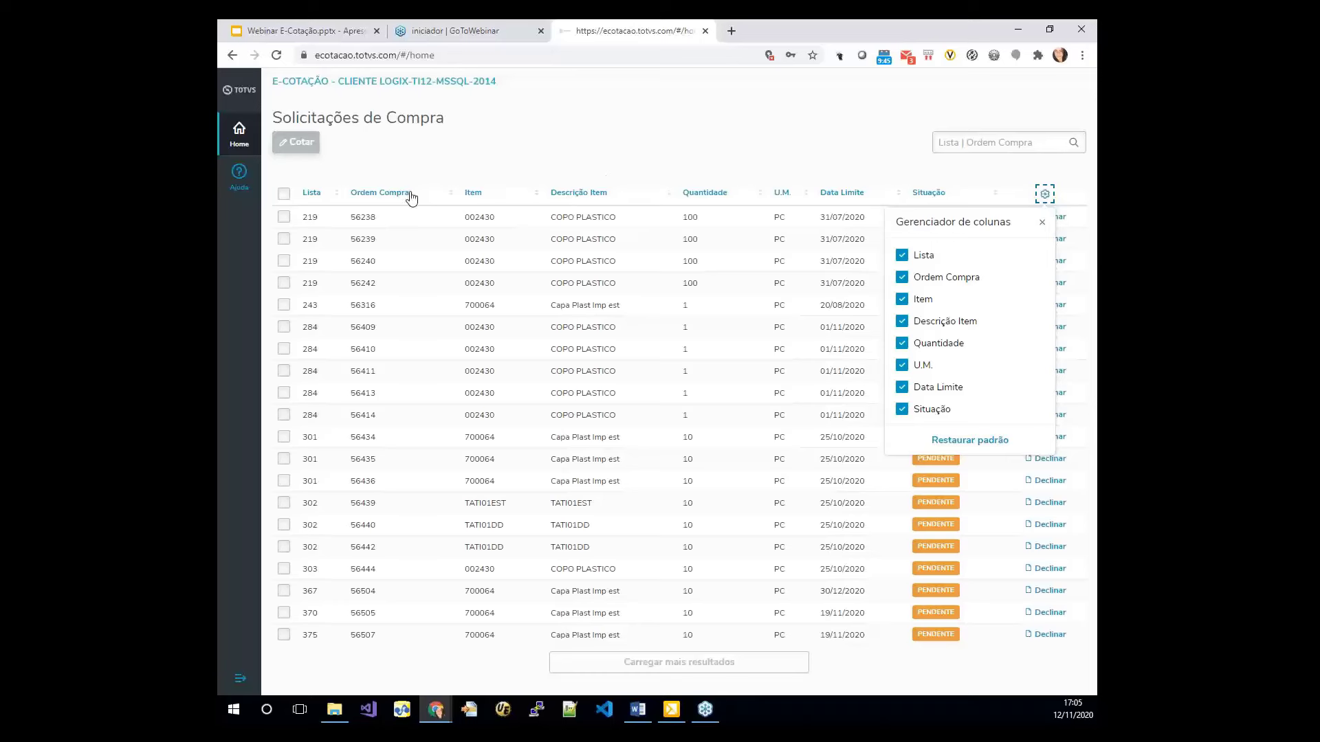
left_click(902, 278)
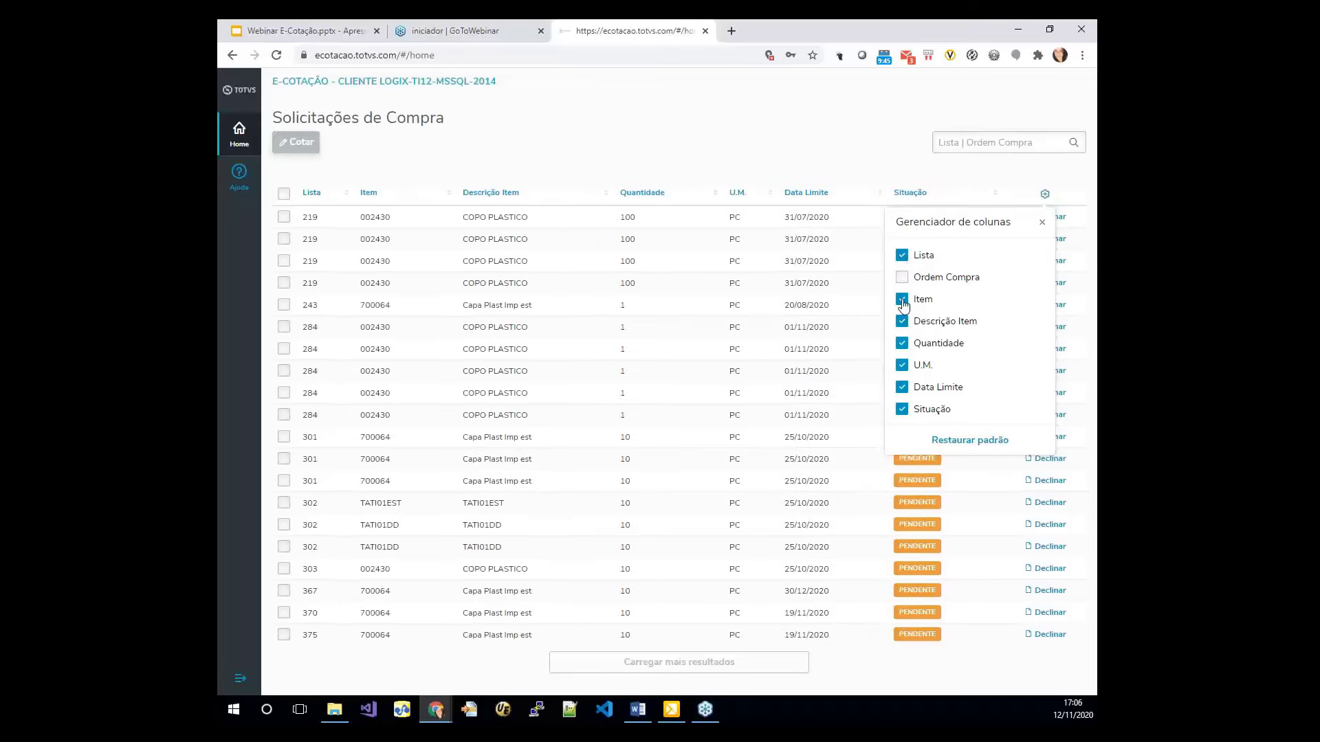
left_click(902, 300)
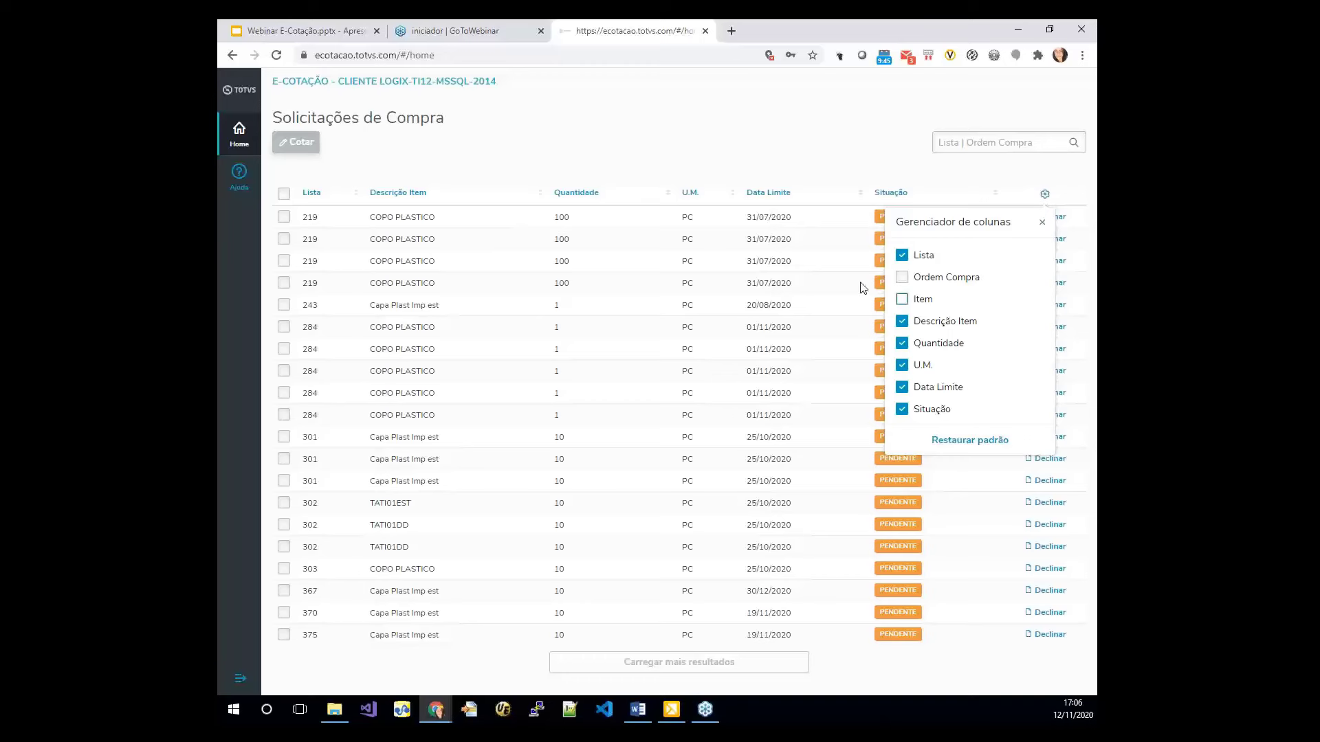
left_click(968, 441)
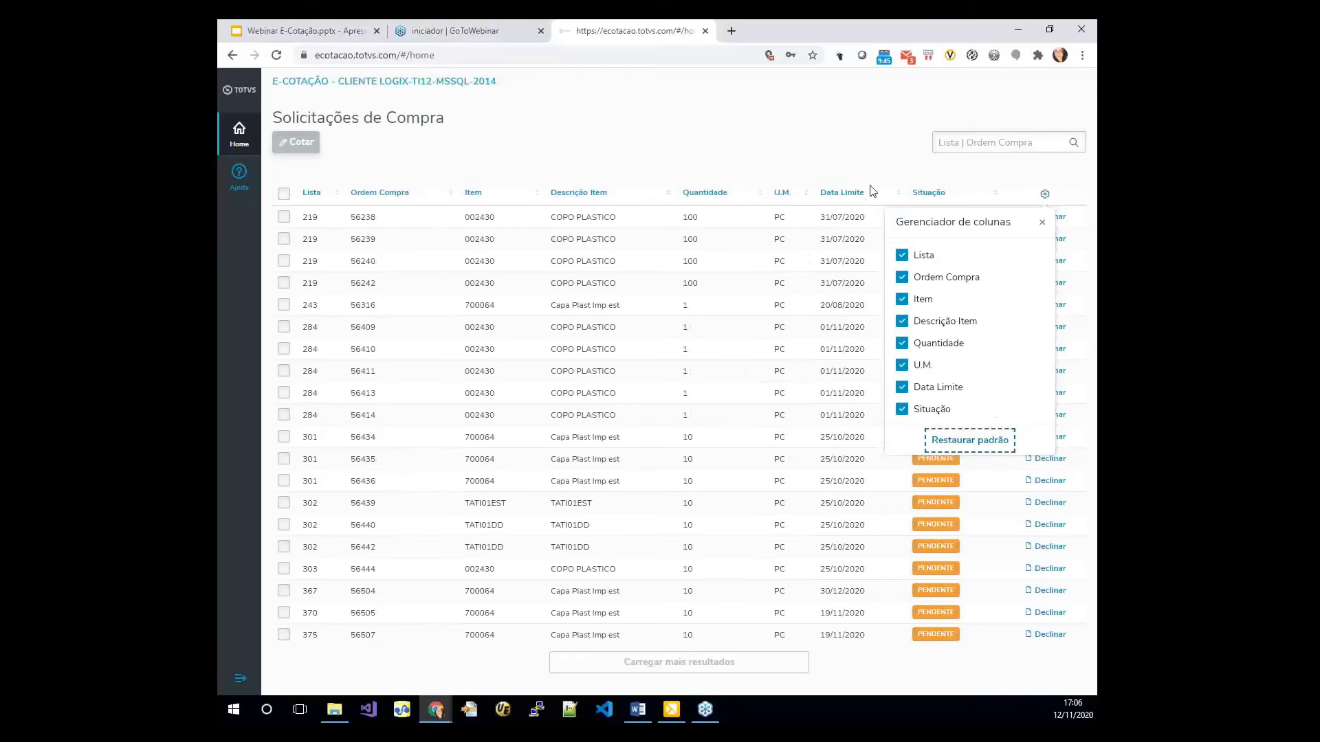
left_click(777, 159)
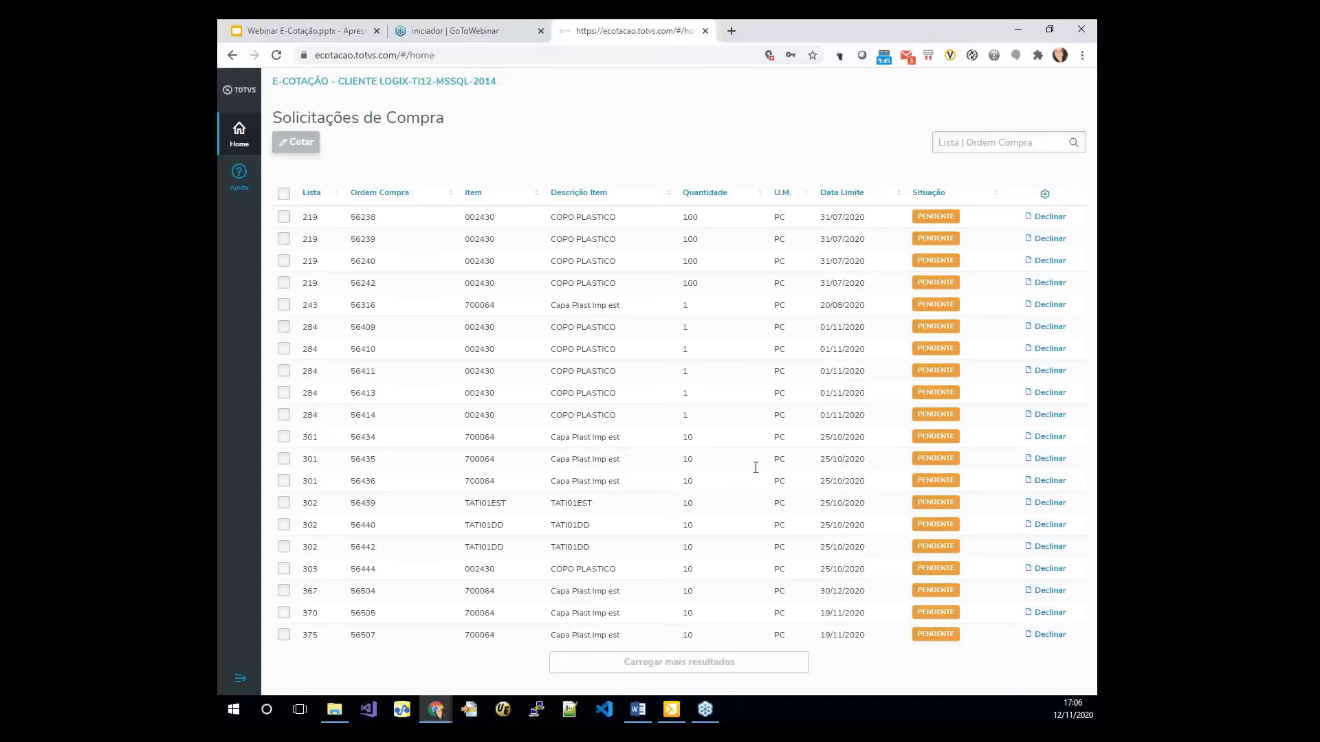
Step: Decline the third Capa Plast Imp est request of list 301 with the reason "Não tenho este item no momento" and confirm the refusal
left_click(1054, 484)
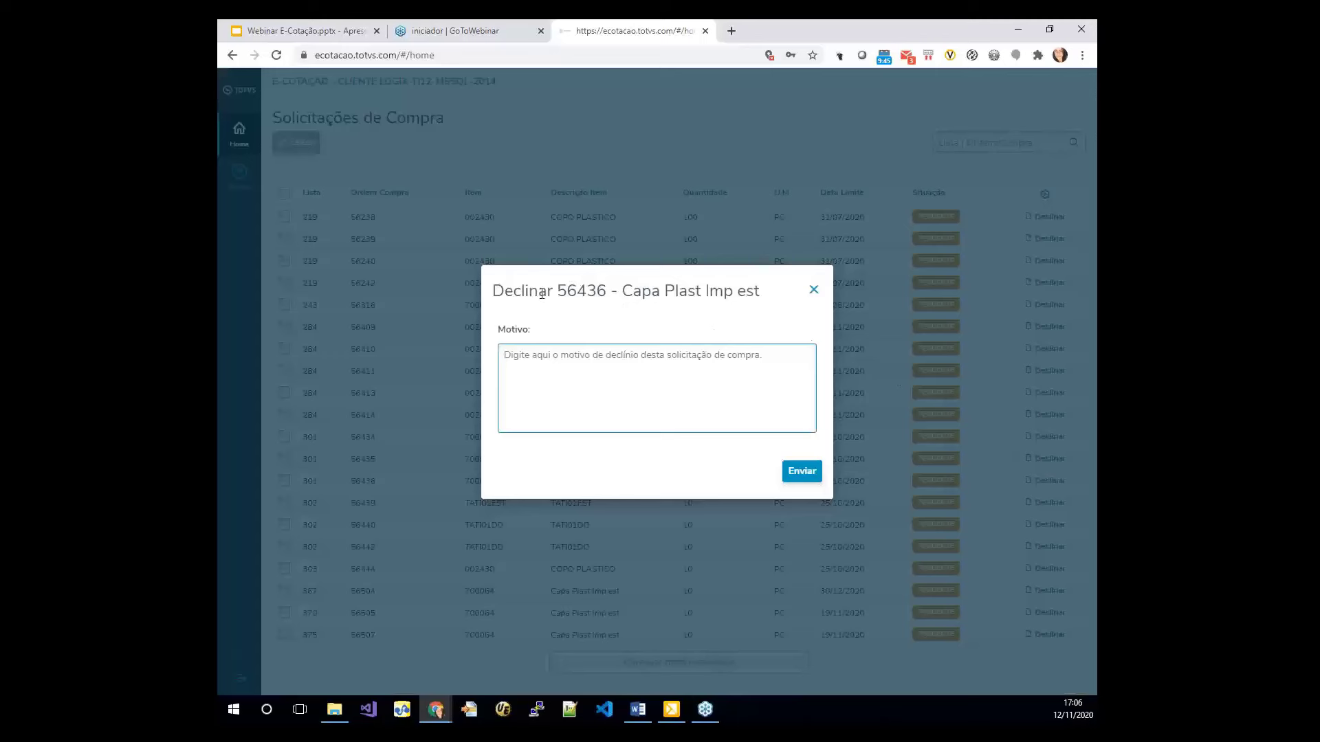
double_click(582, 290)
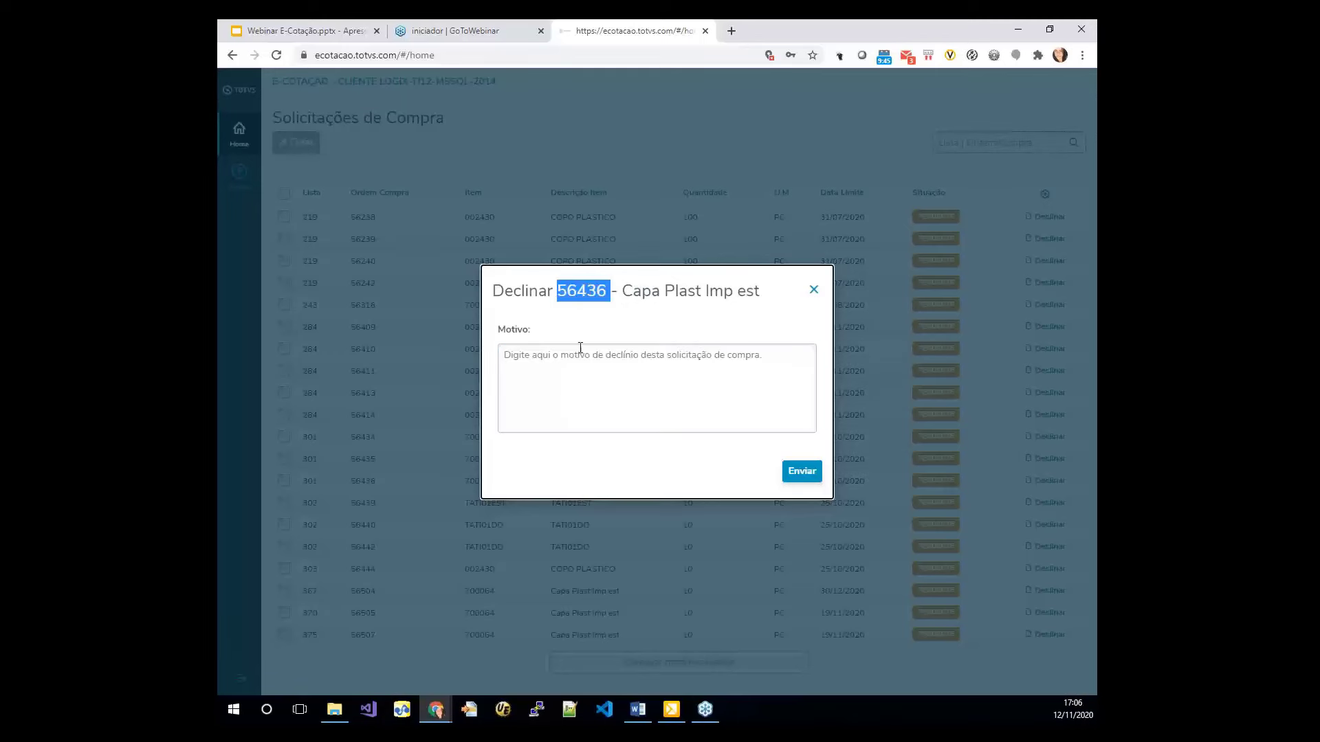
left_click(533, 354)
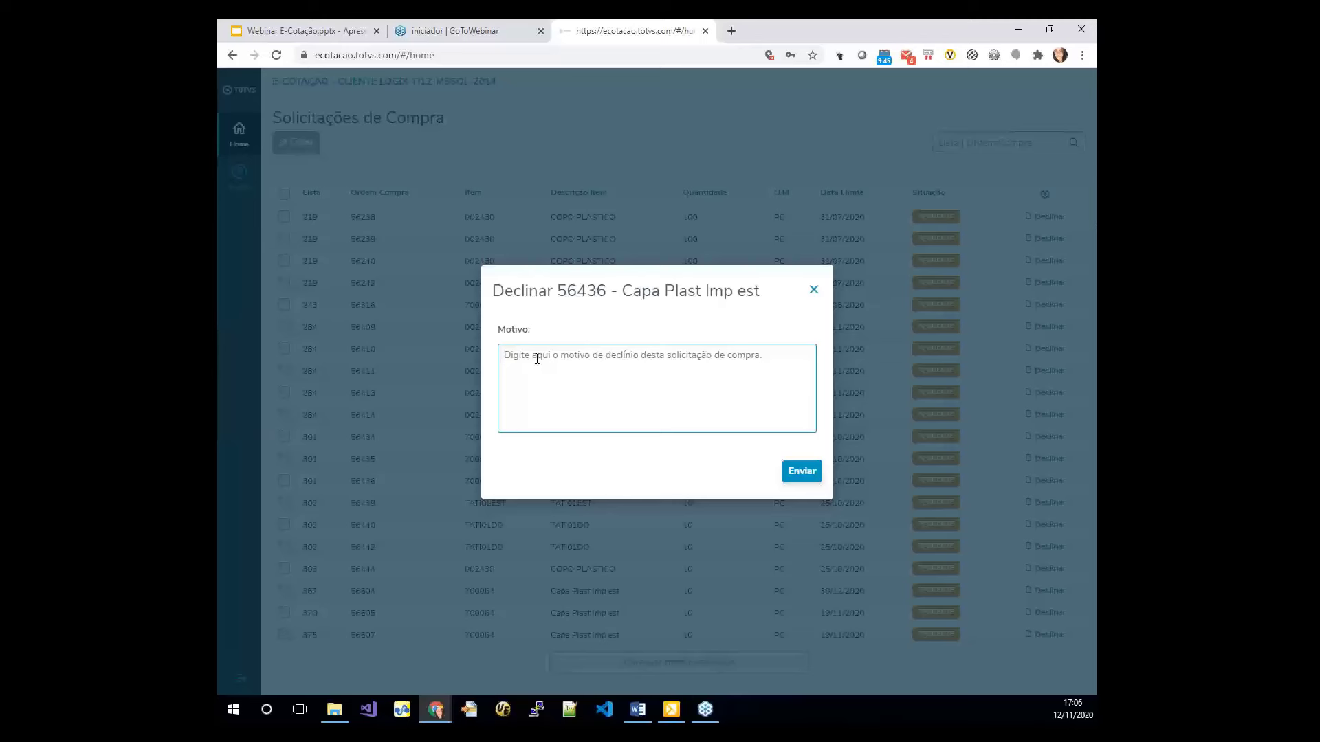
type("Não tenho ")
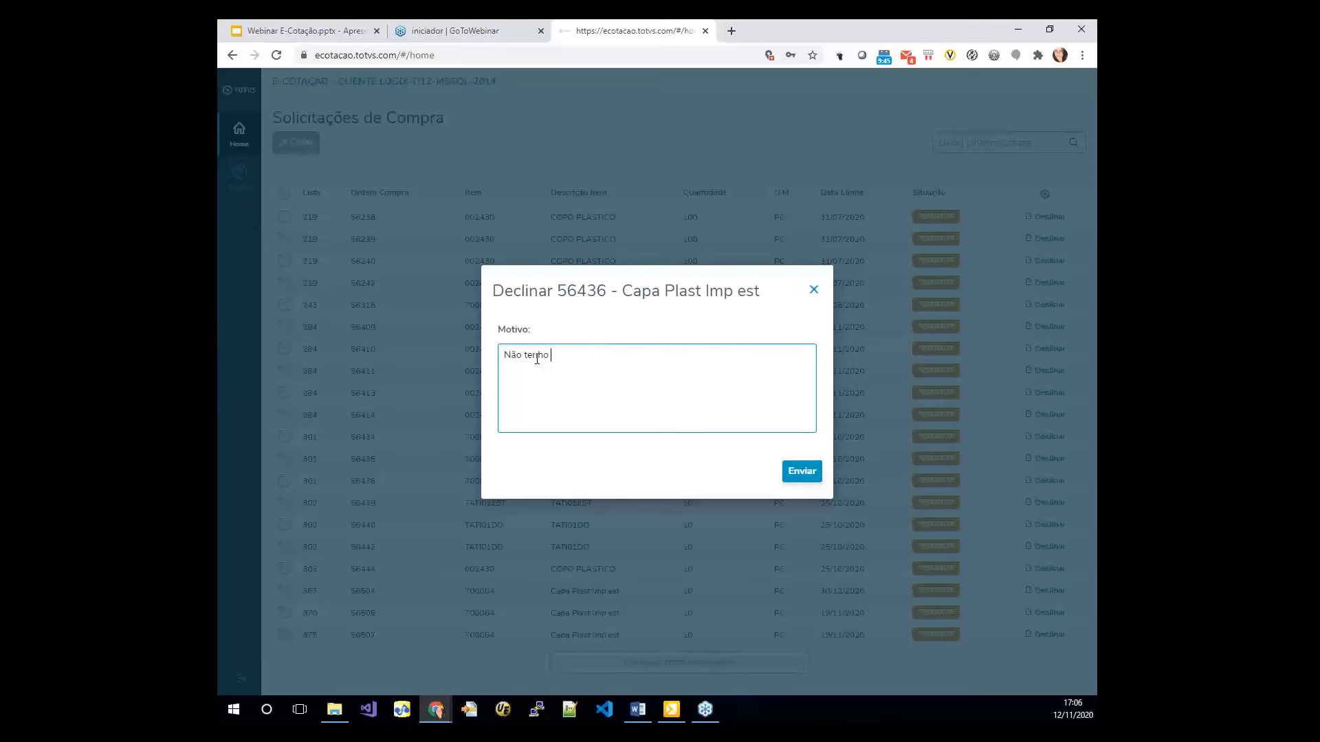
type("este item no momento")
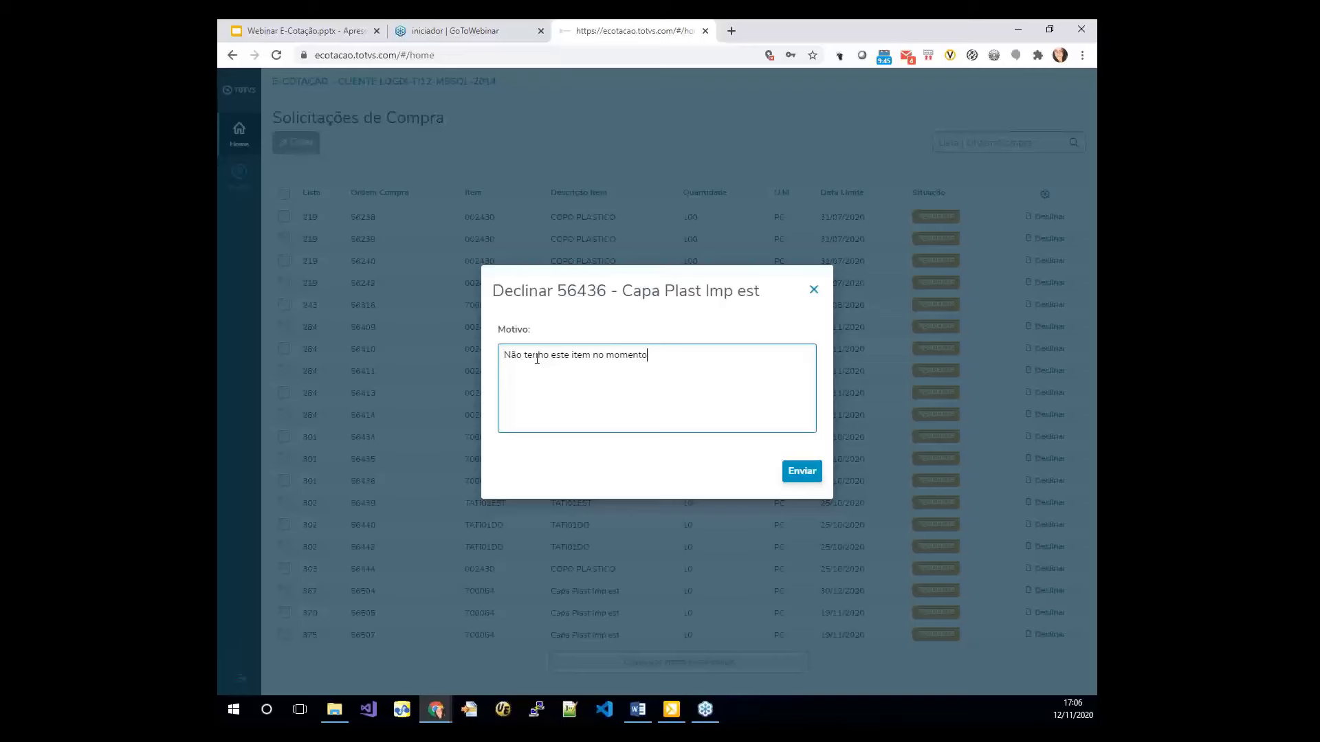
left_click(802, 472)
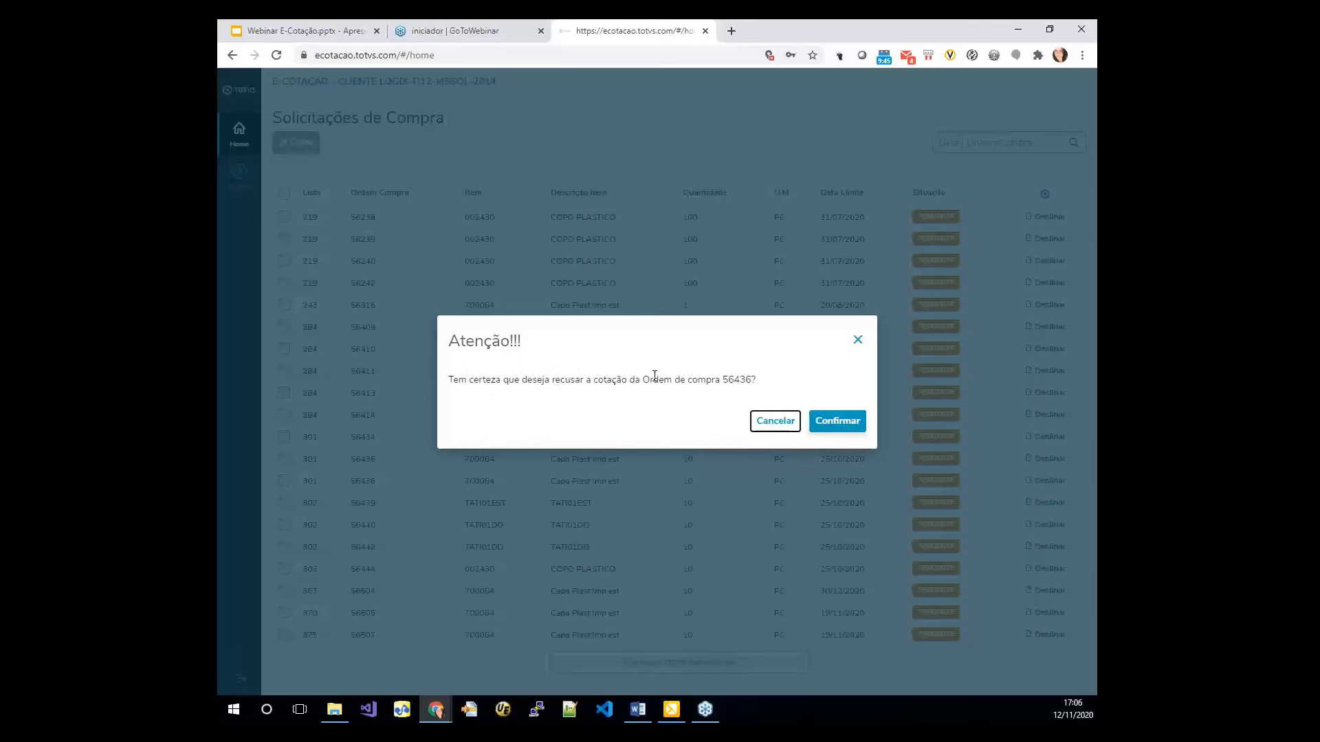
left_click(848, 423)
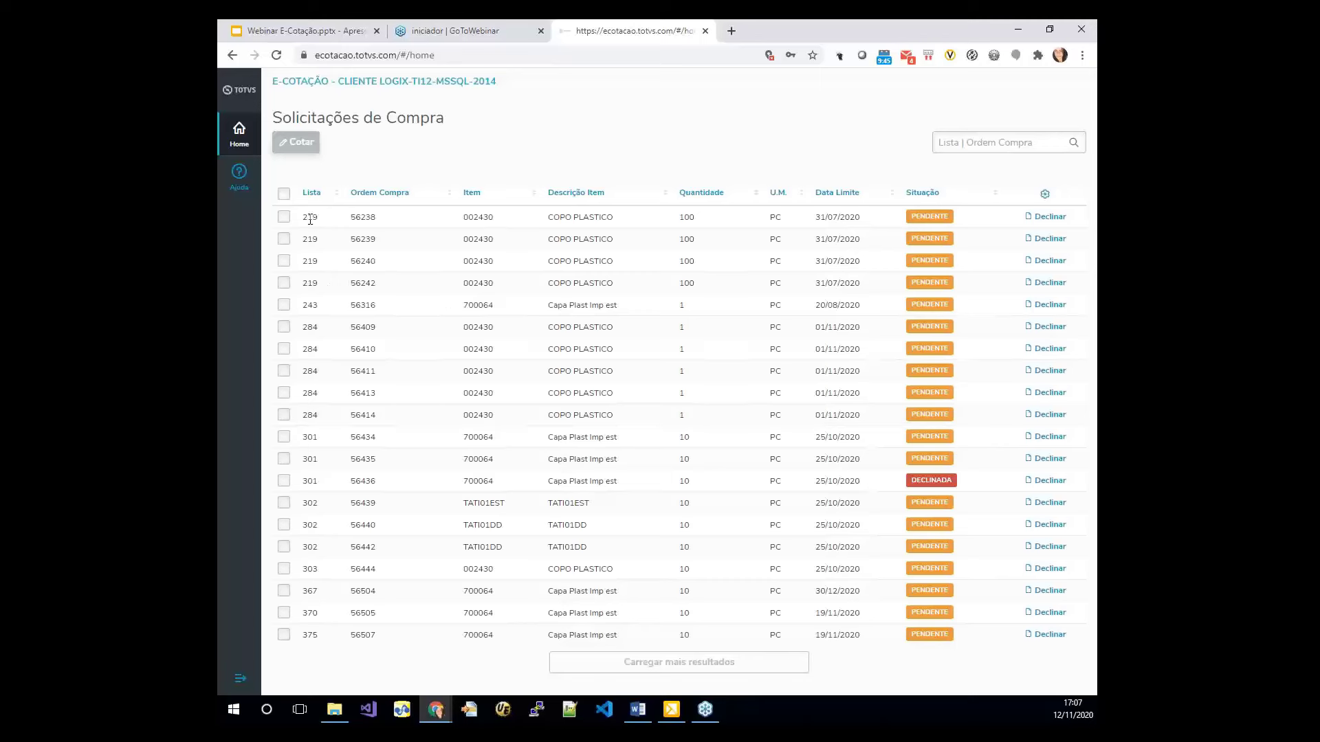
Step: Filter the purchase requests by list 219 and remove the filter
left_click(972, 147)
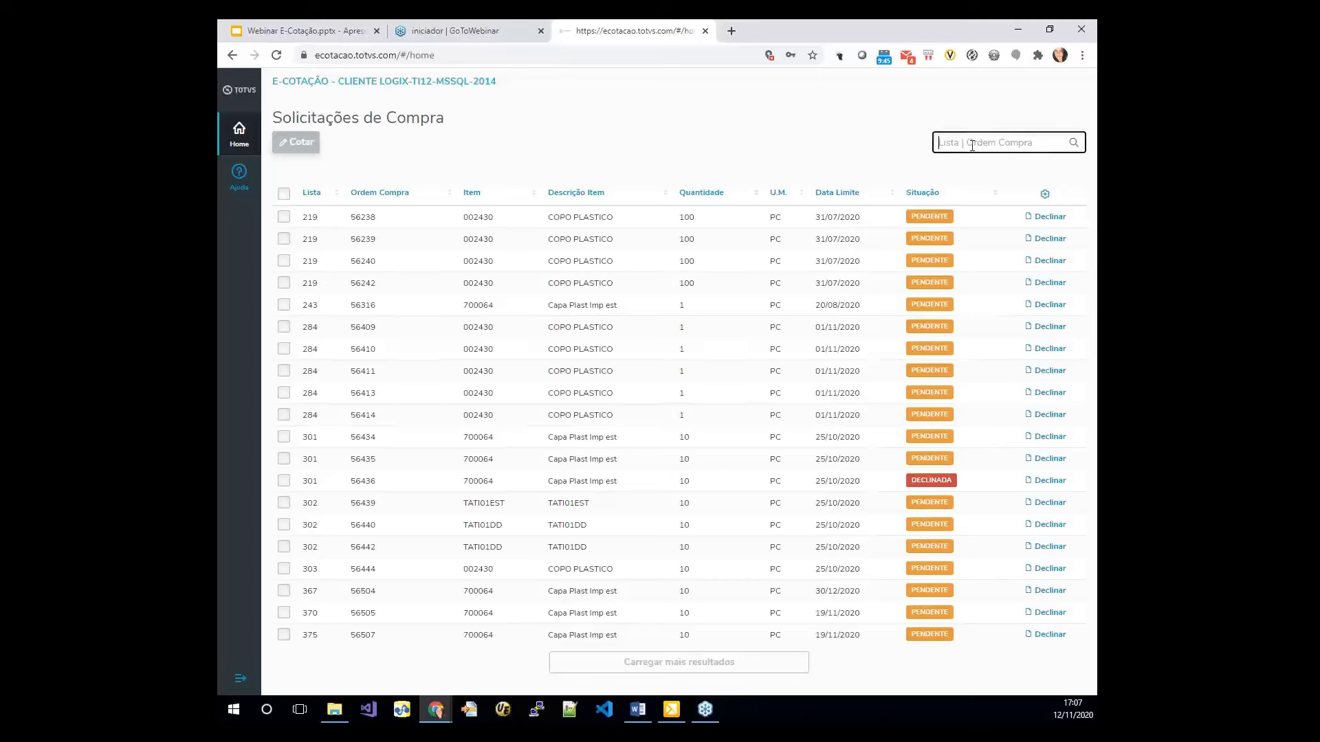
type("219")
key("Return")
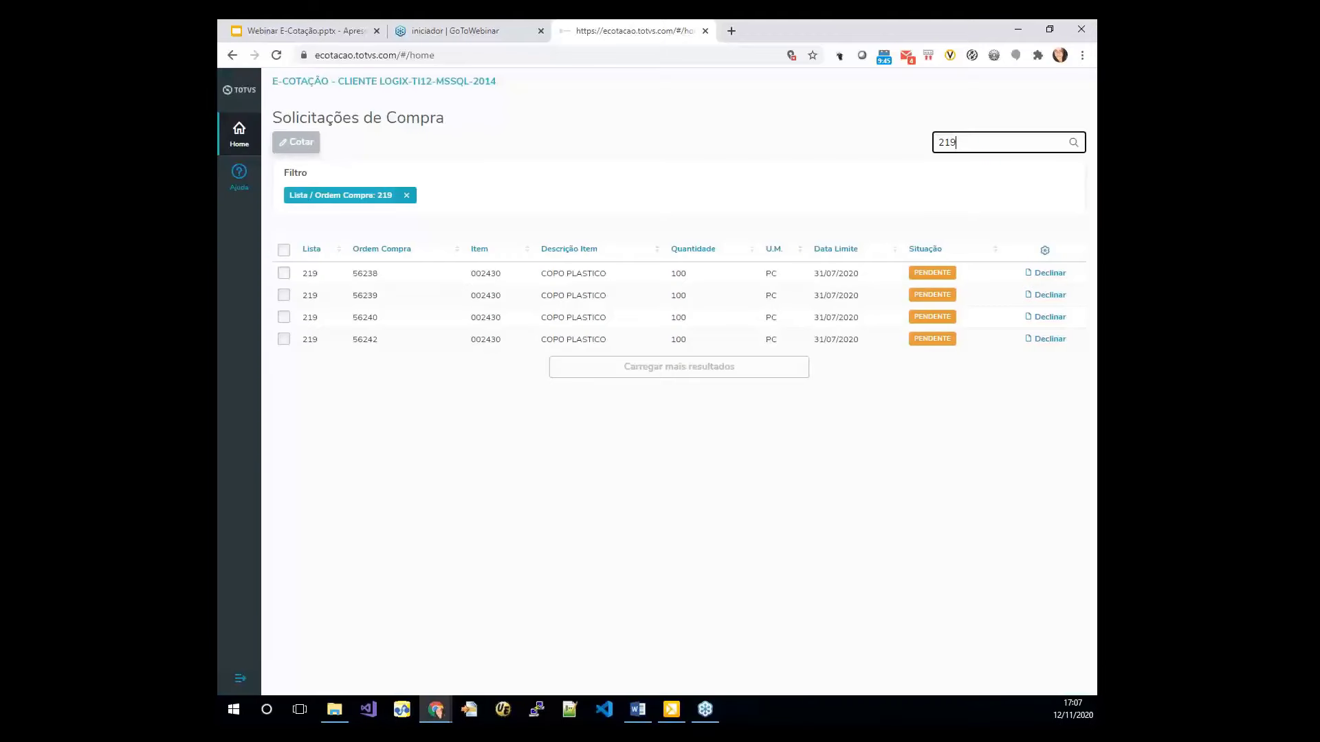
left_click(407, 198)
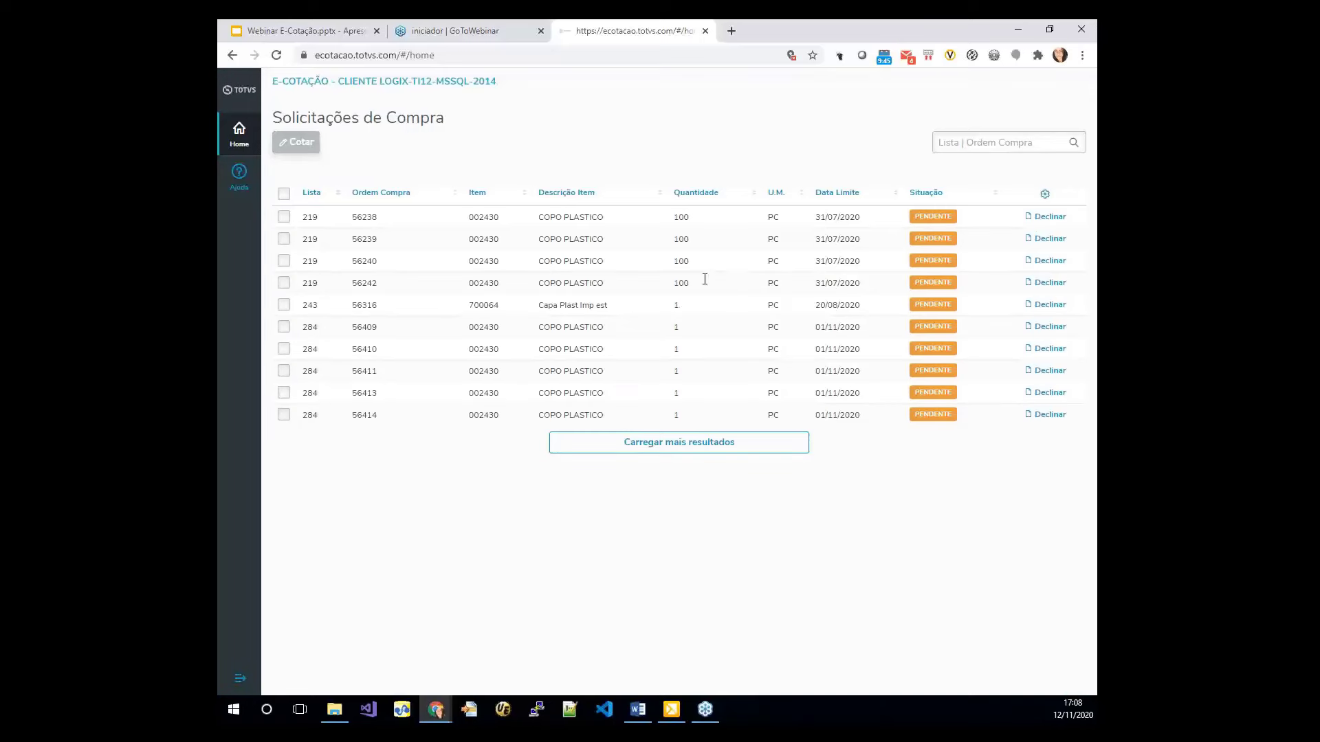
Step: Select the last three requests of list 219 and the request of list 243, and open them for quotation
left_click(285, 239)
left_click(285, 261)
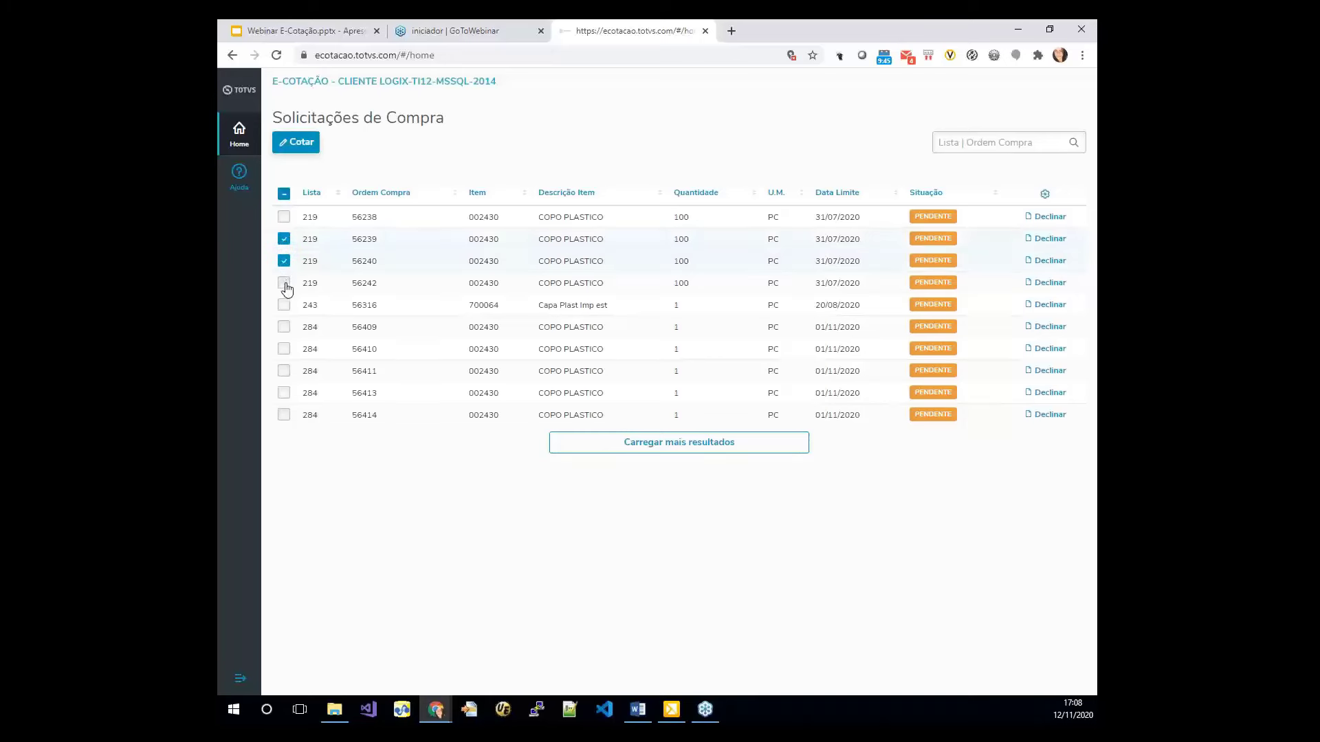
left_click(284, 284)
left_click(284, 305)
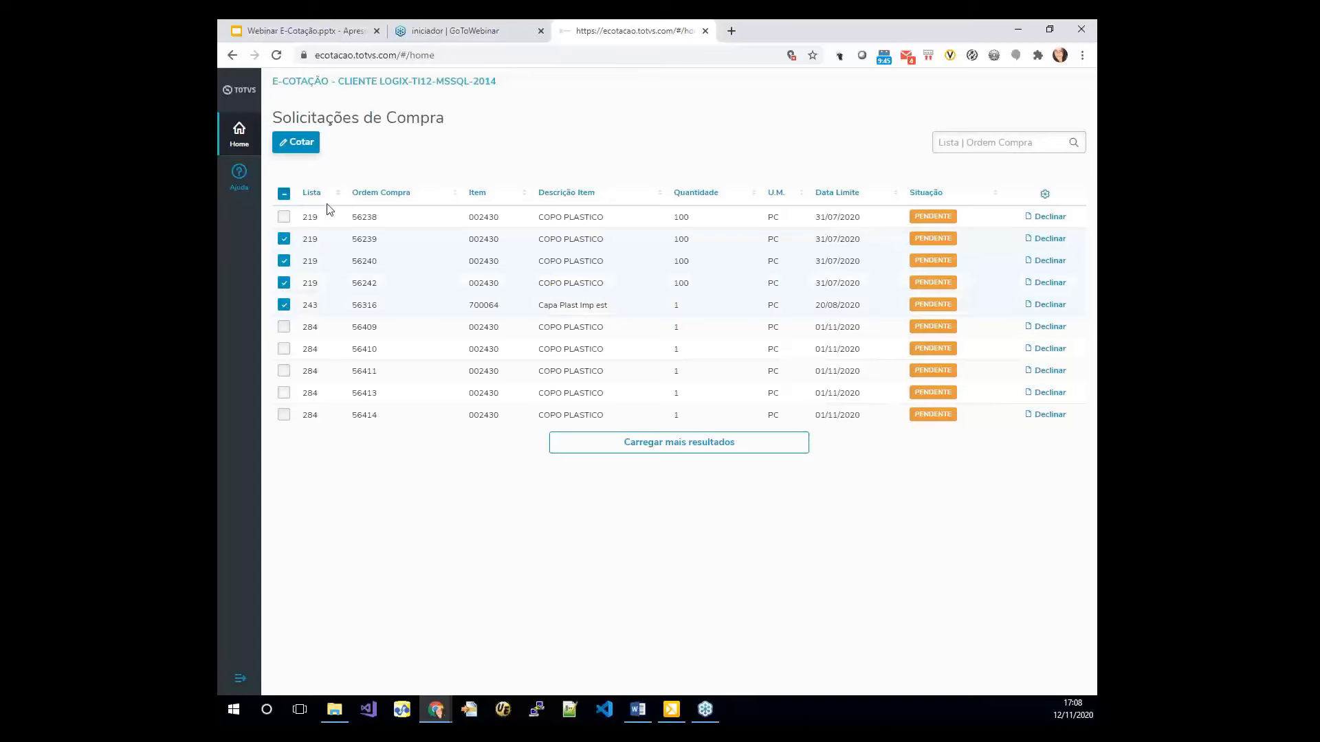
left_click(287, 143)
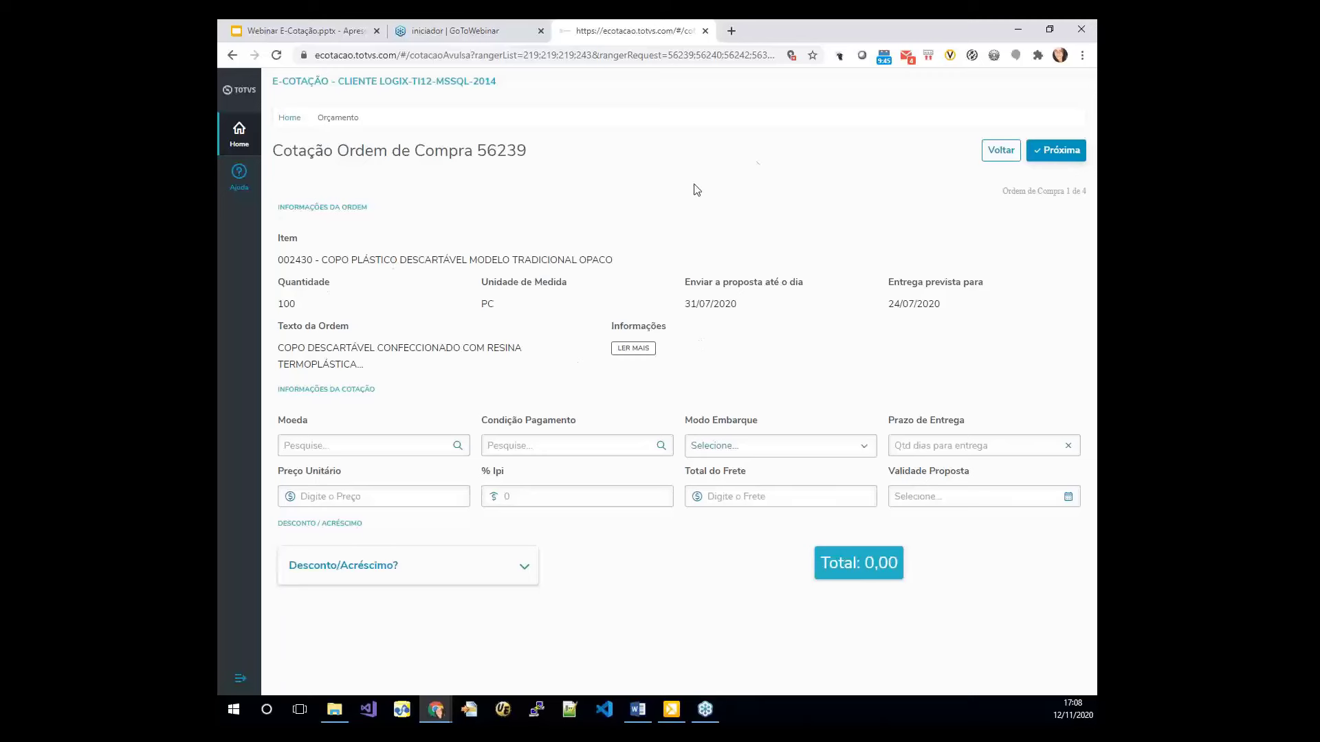
Step: Advance to the second selected order's quotation and return to the first one
left_click(1061, 151)
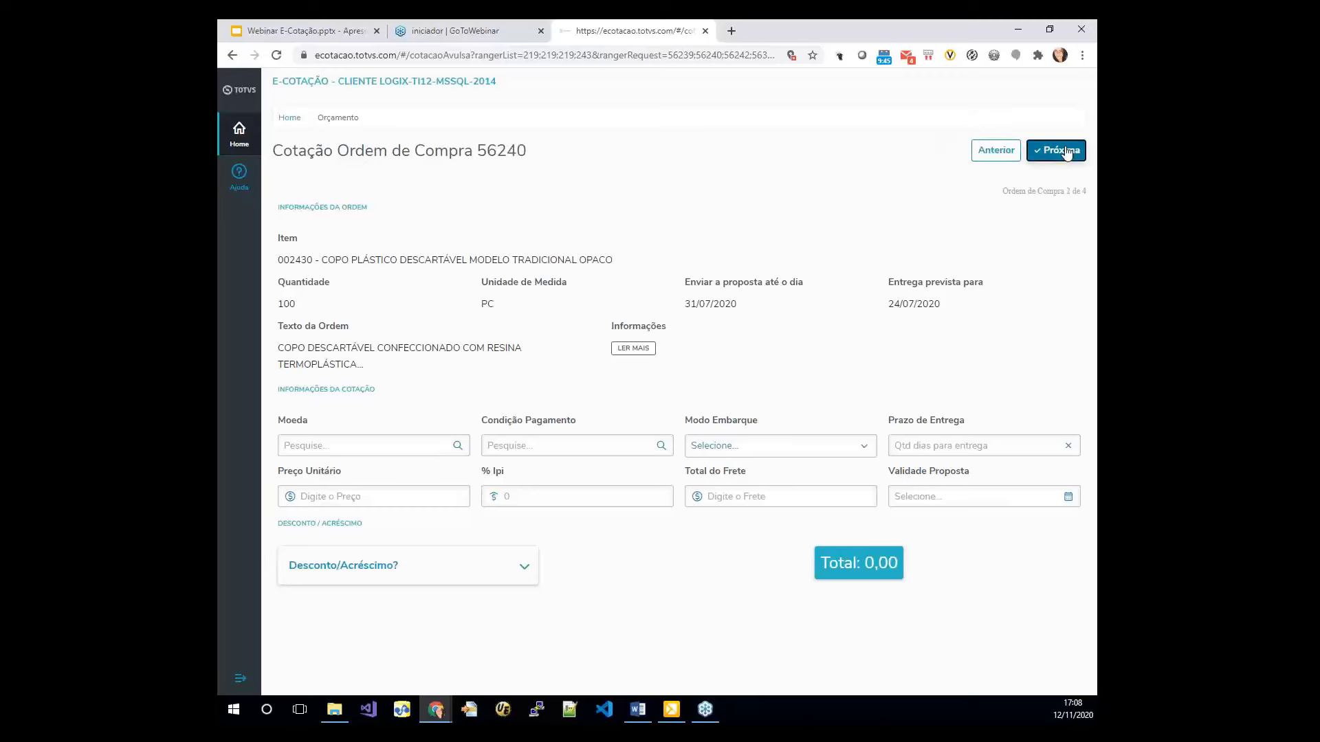
left_click(1066, 151)
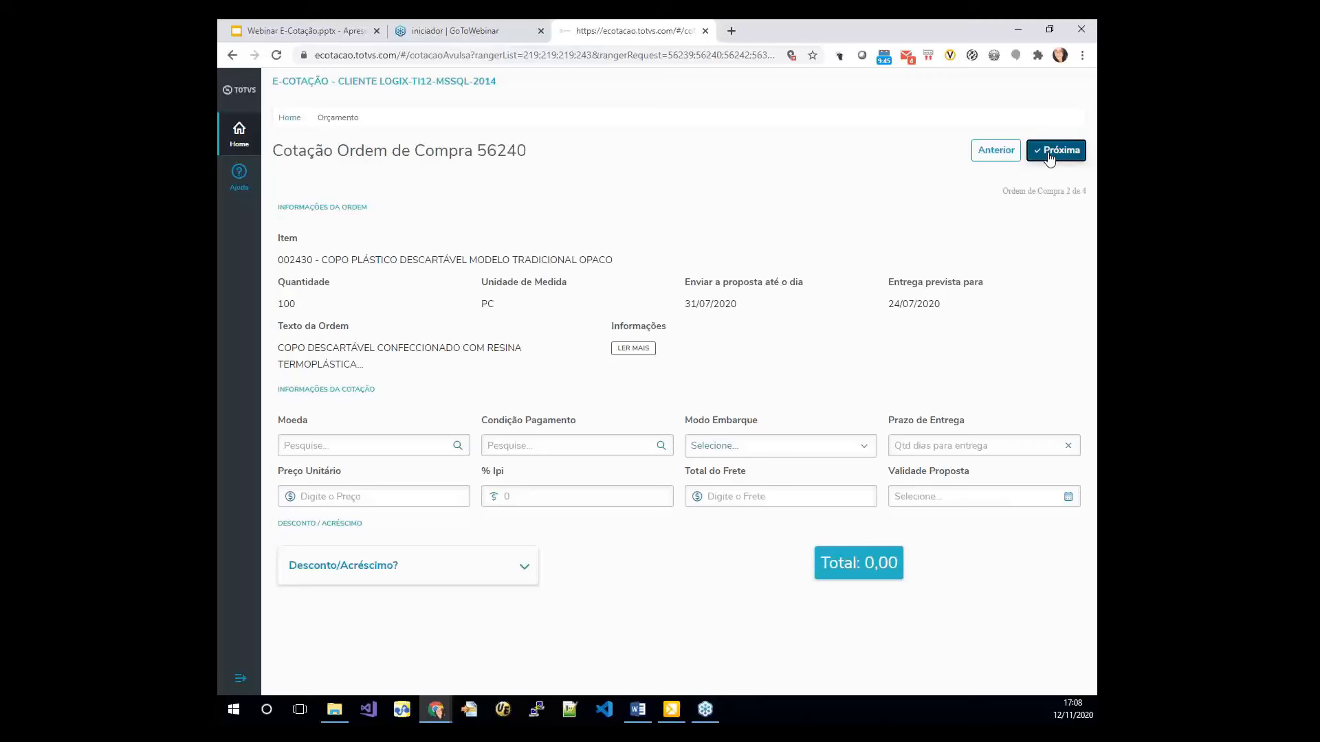
left_click(1001, 163)
left_click(1001, 163)
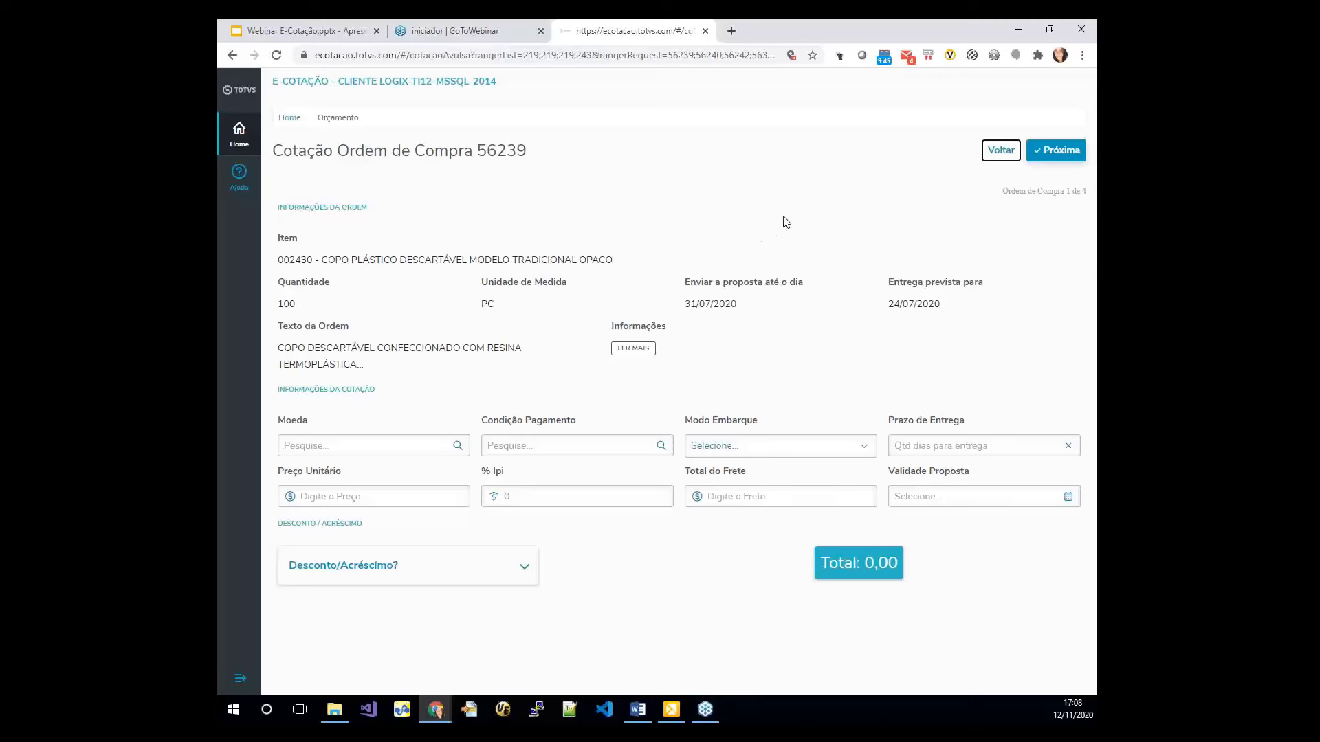
Step: Review the first order's item description and proposal deadline, and view the list of selected purchase orders
mouse_move(1056, 197)
left_click_drag(342, 260, 503, 260)
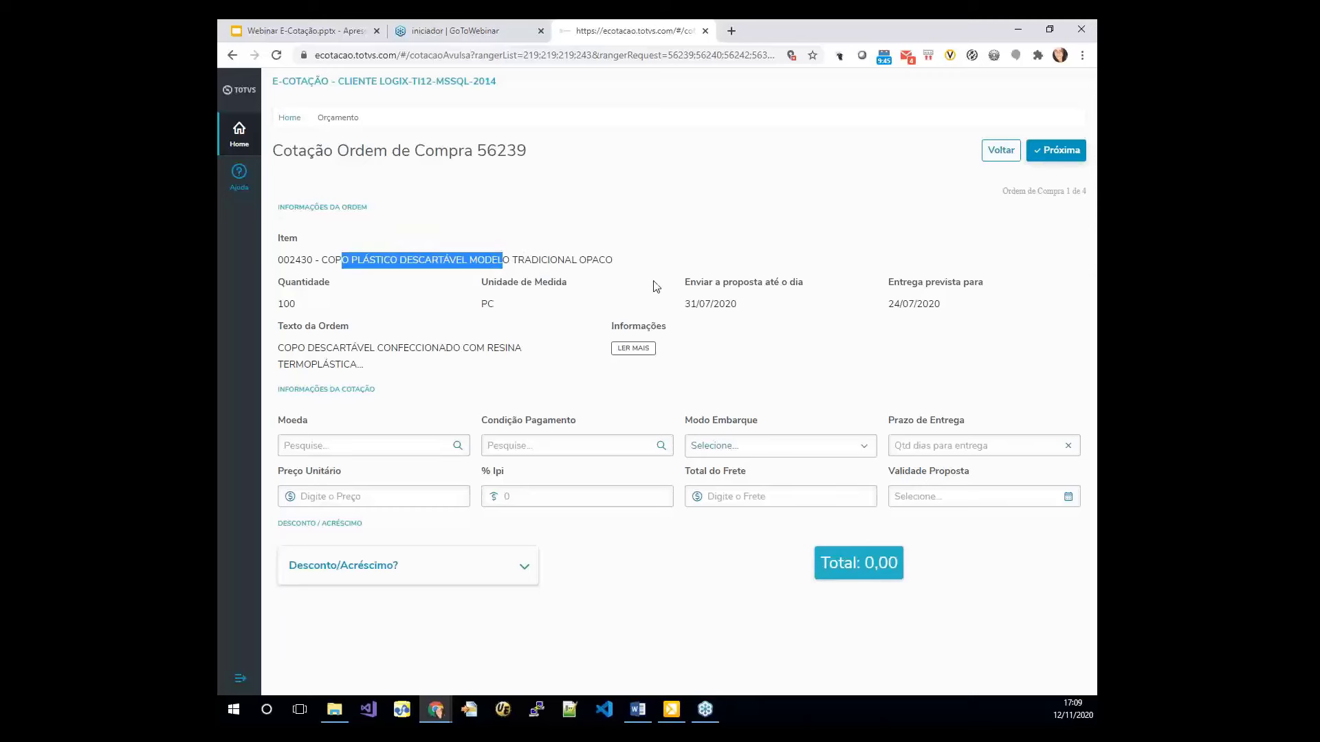
left_click_drag(686, 282, 805, 289)
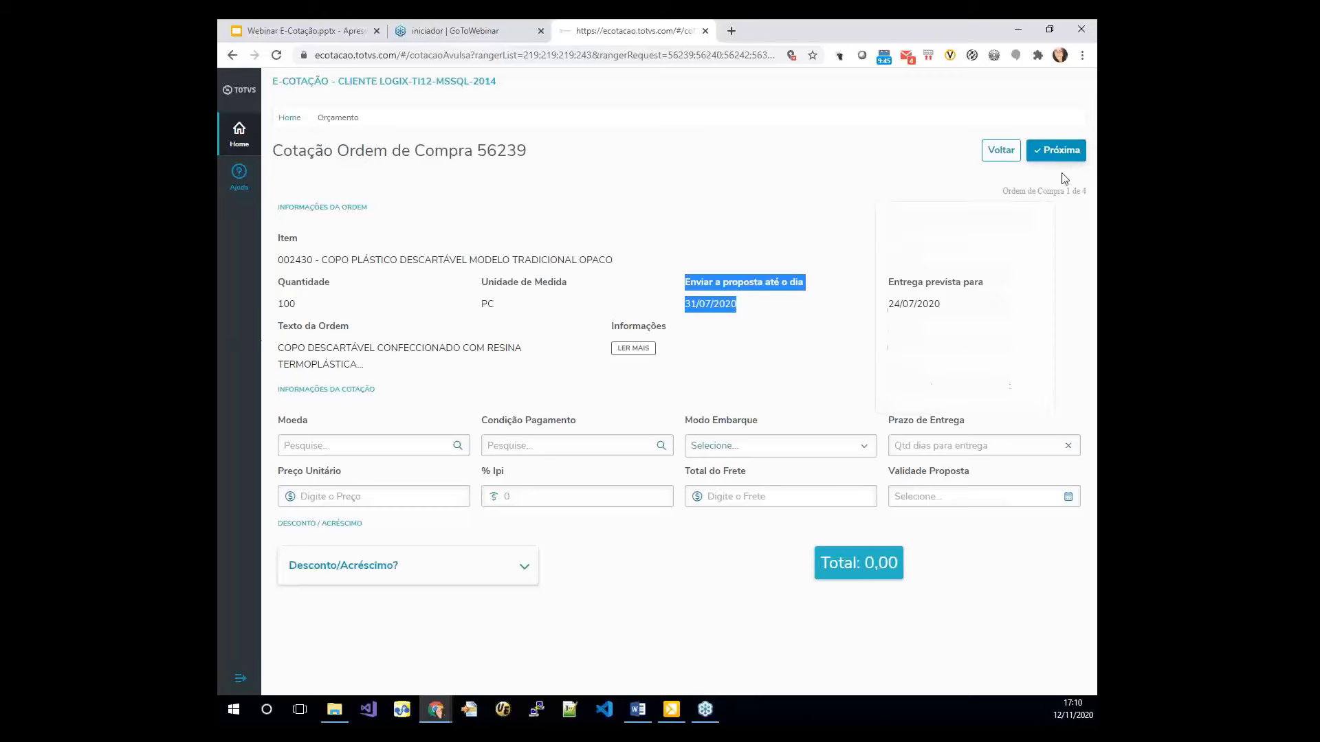
mouse_move(1082, 196)
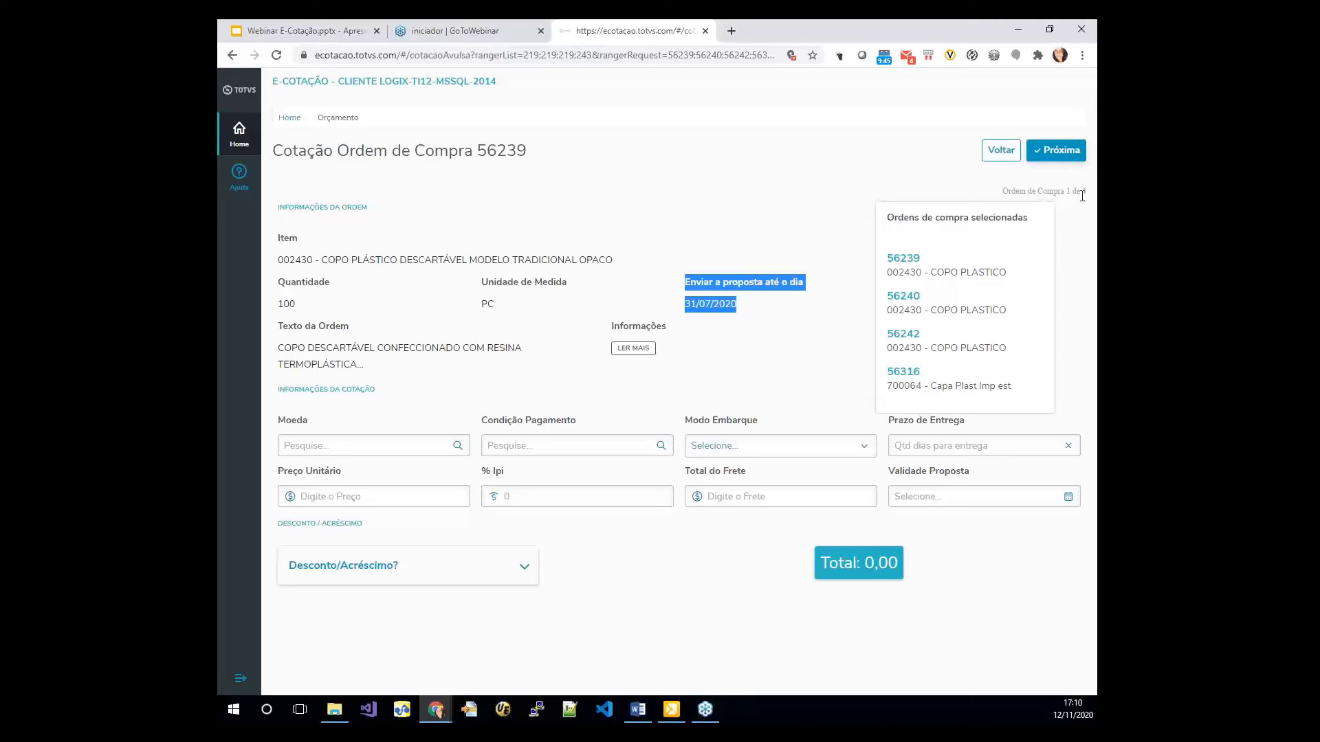
Step: Go through the selected orders' quotation forms up to the Capa Plast one and return to the first order
left_click(1057, 152)
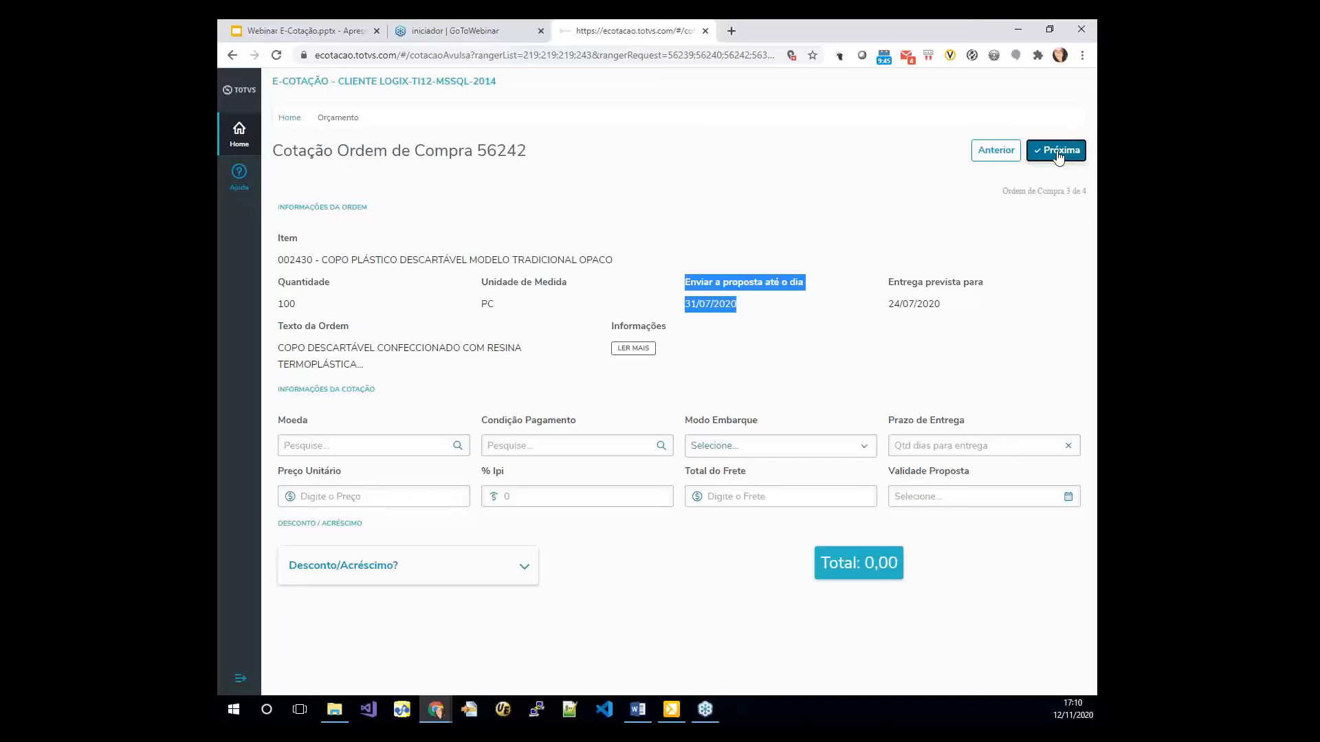
left_click(1057, 152)
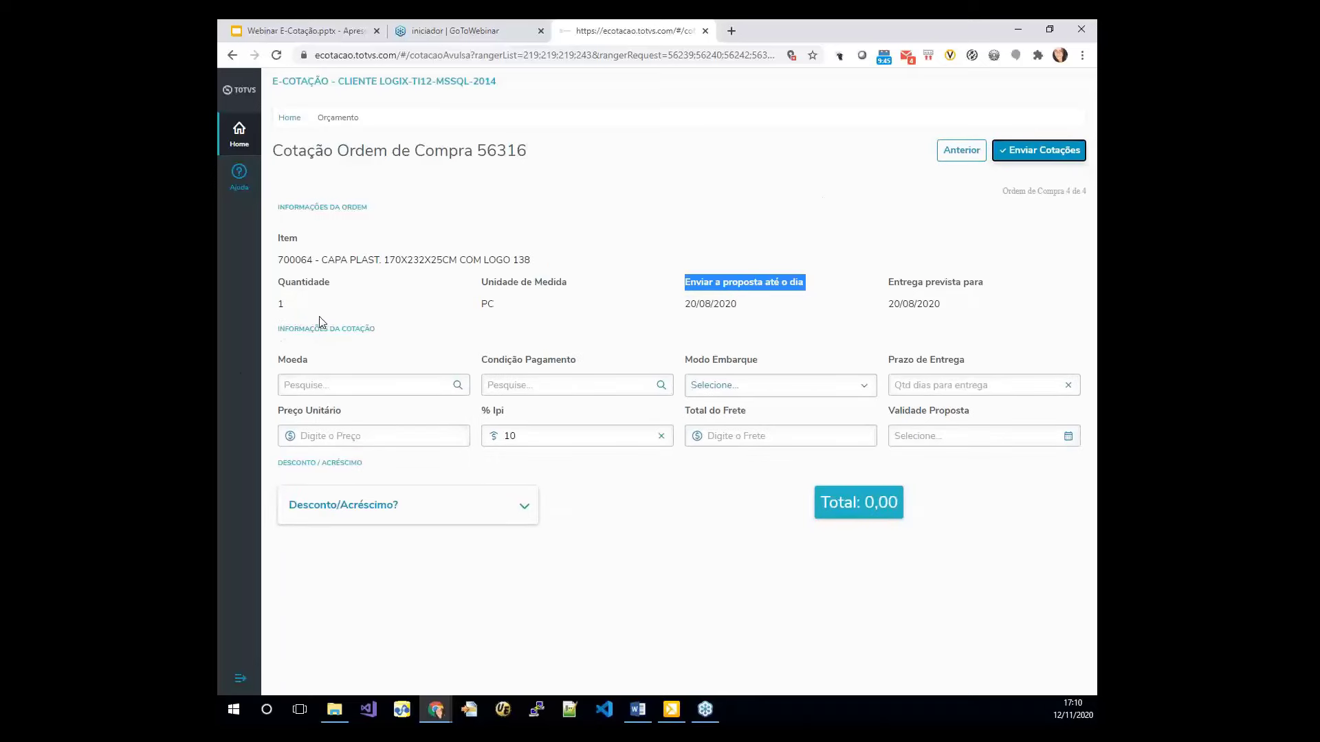
left_click(952, 157)
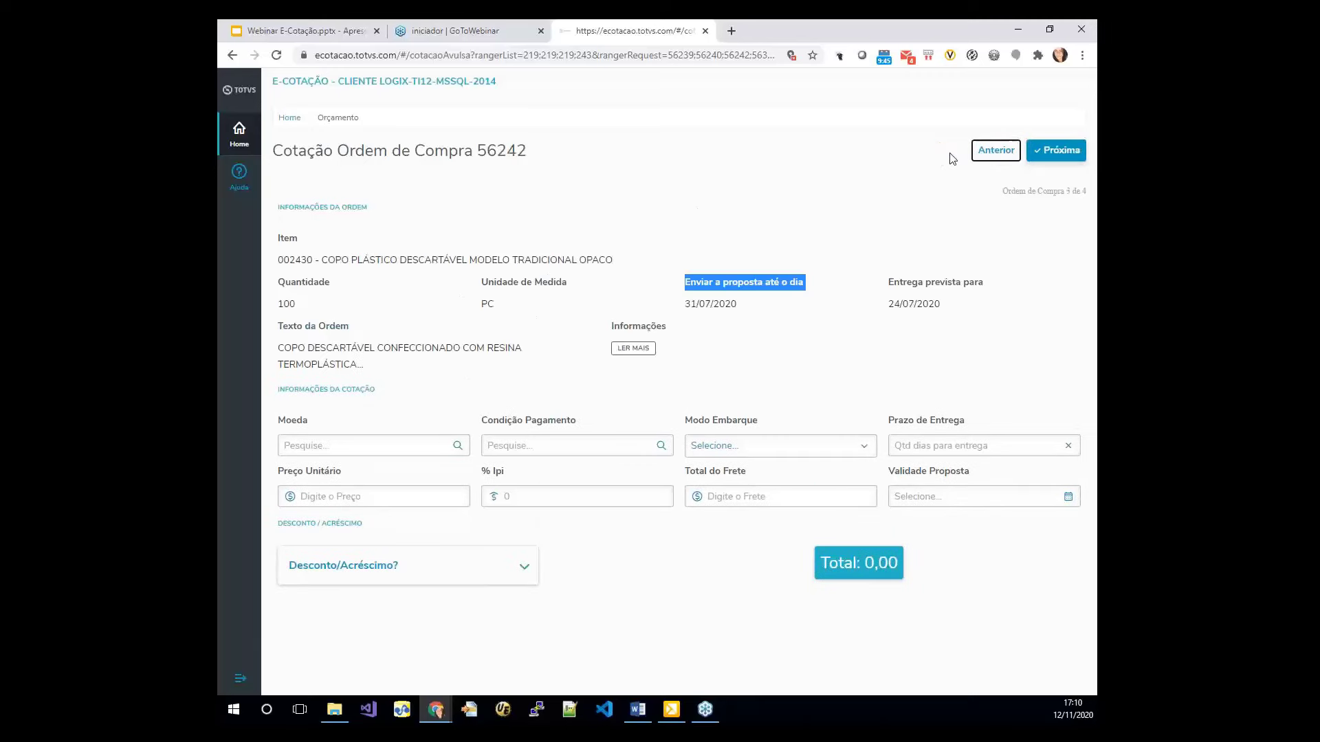
left_click(992, 157)
left_click(991, 157)
Step: View the first order's full text, application and observation details and close them
left_click_drag(280, 345, 458, 369)
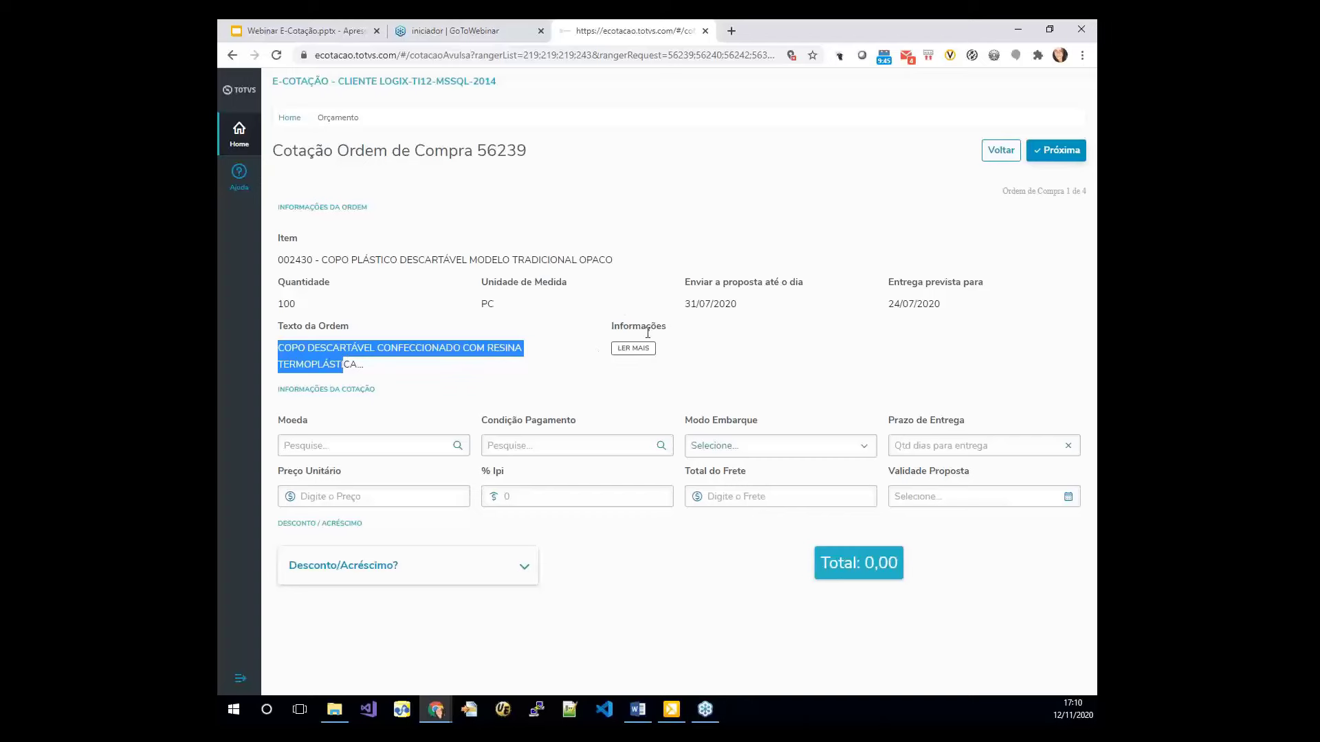
left_click(642, 354)
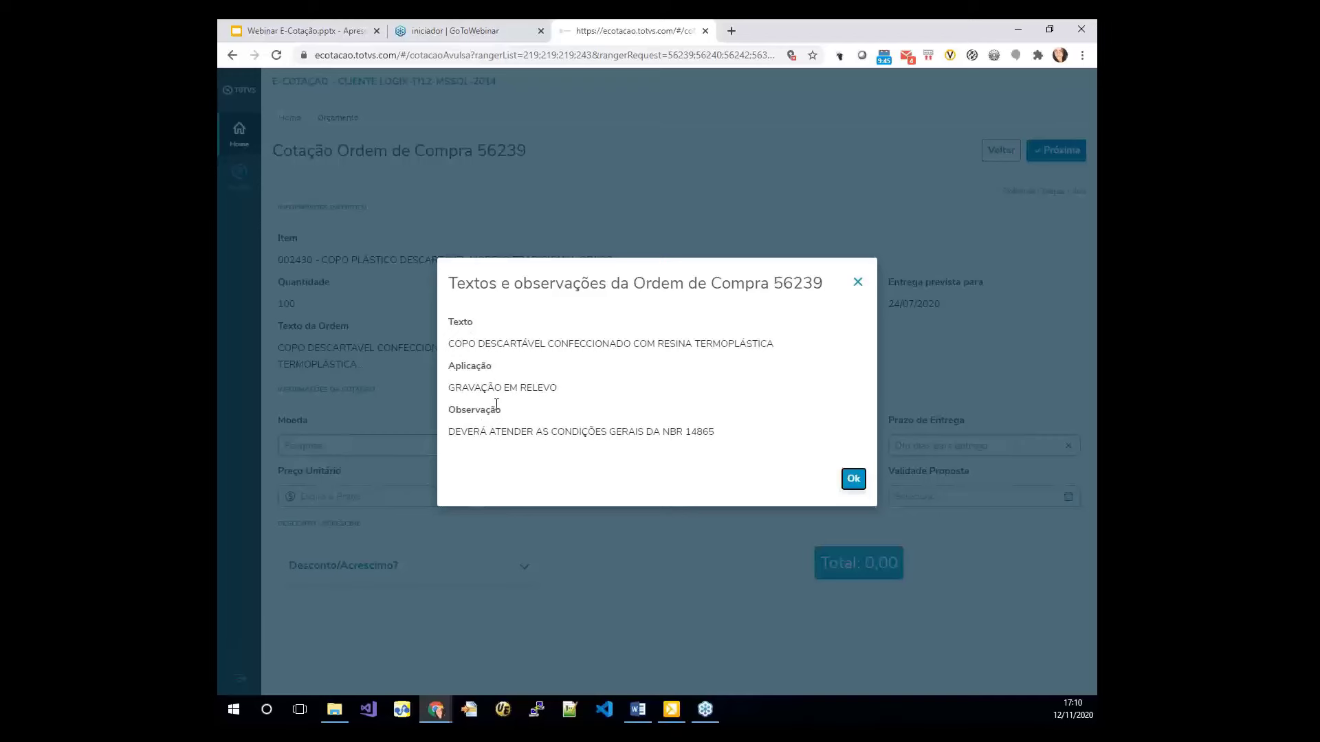
left_click(854, 479)
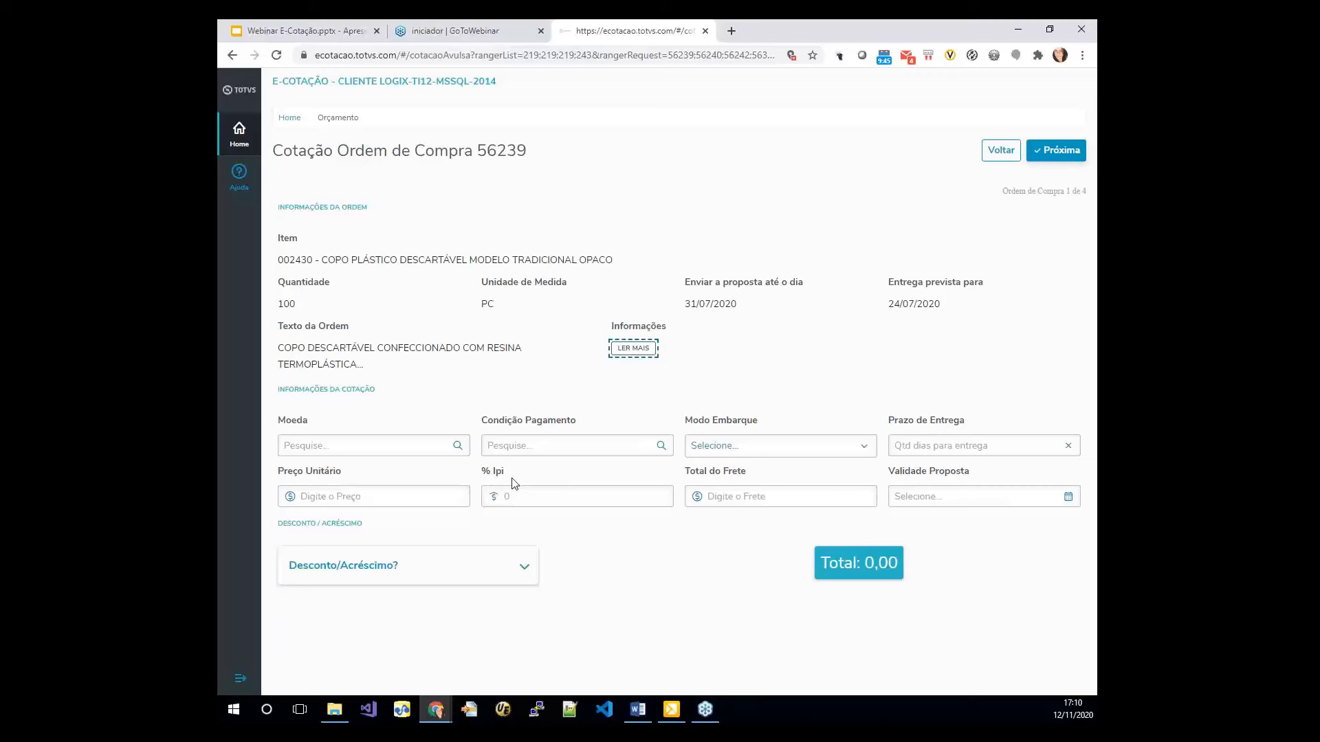
Step: Set the first order's quotation currency to R$ - Real
mouse_move(757, 483)
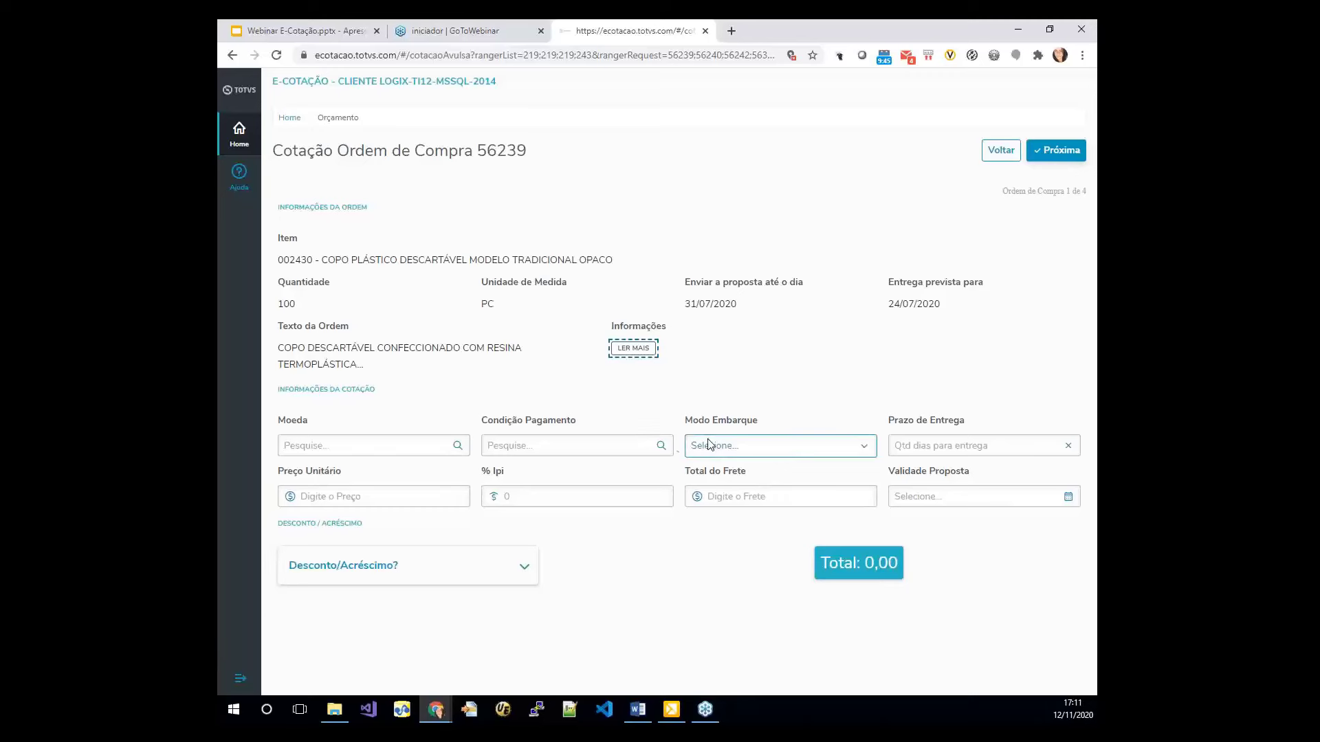
left_click(457, 447)
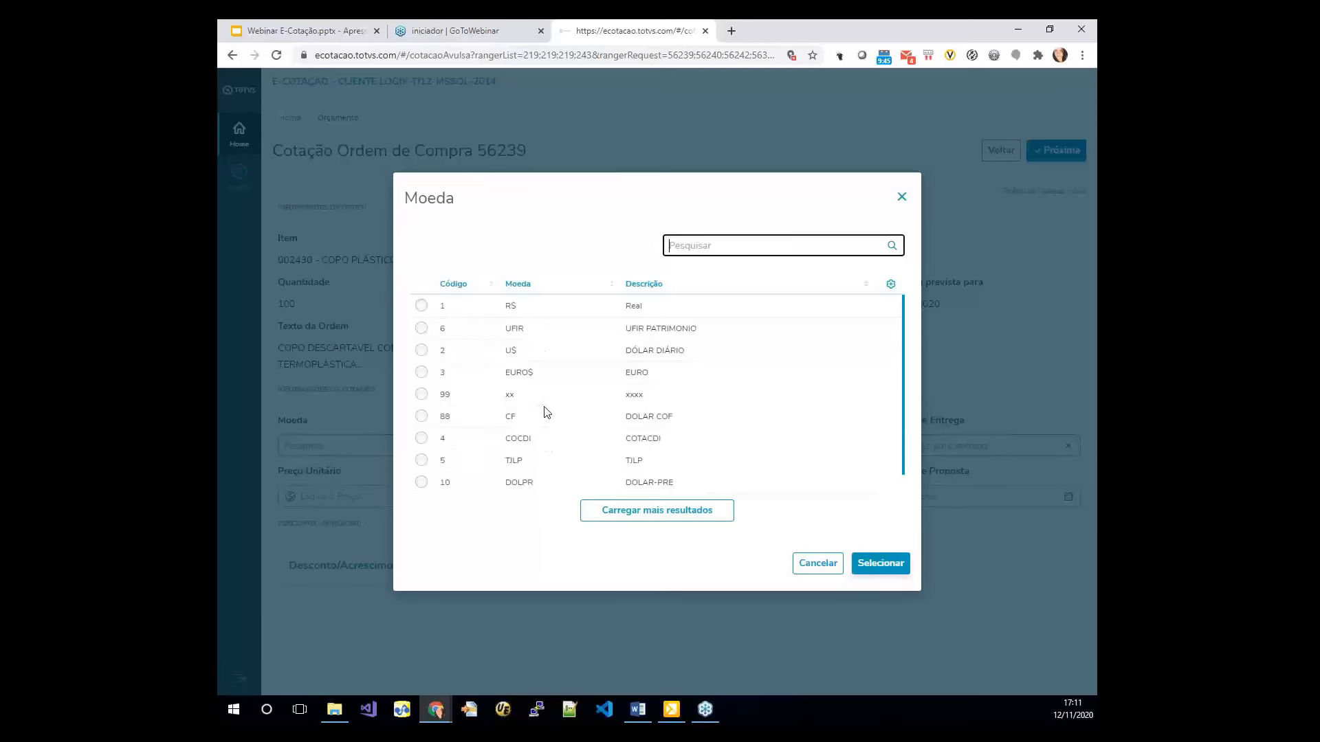
left_click(422, 305)
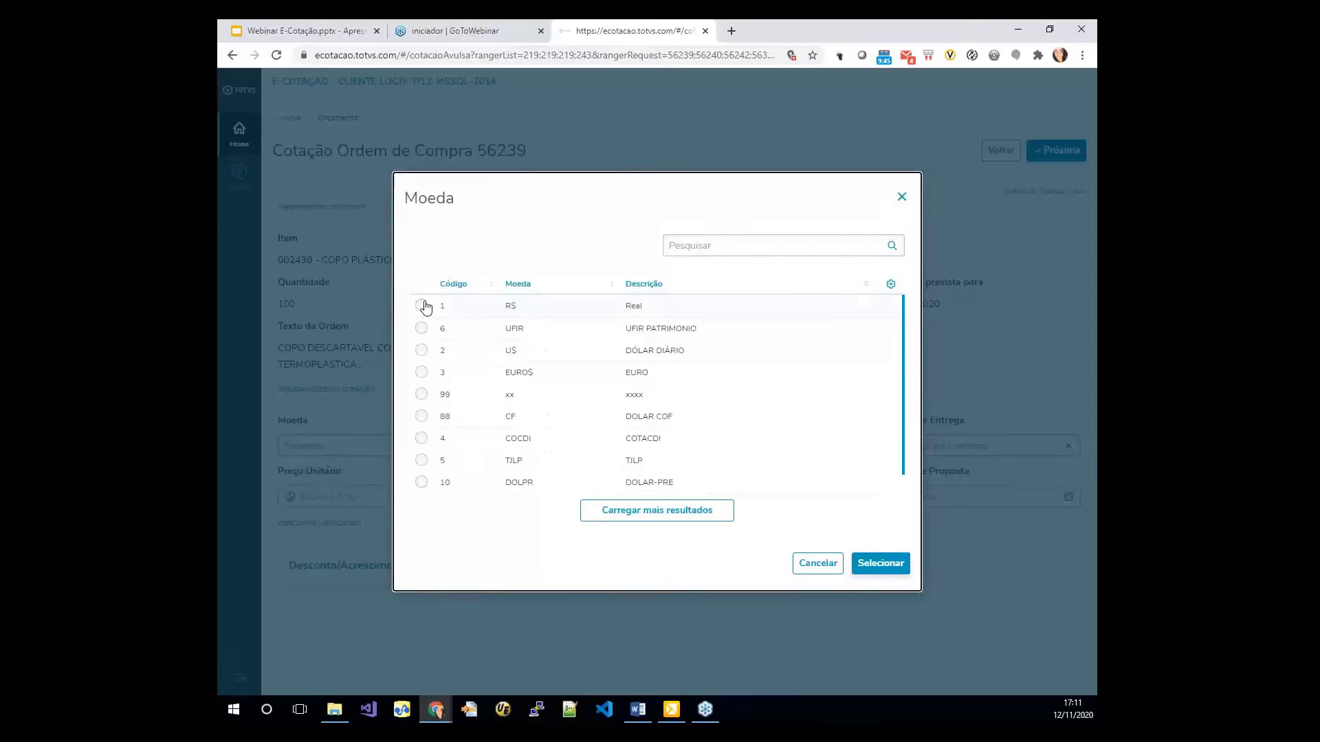
left_click(881, 570)
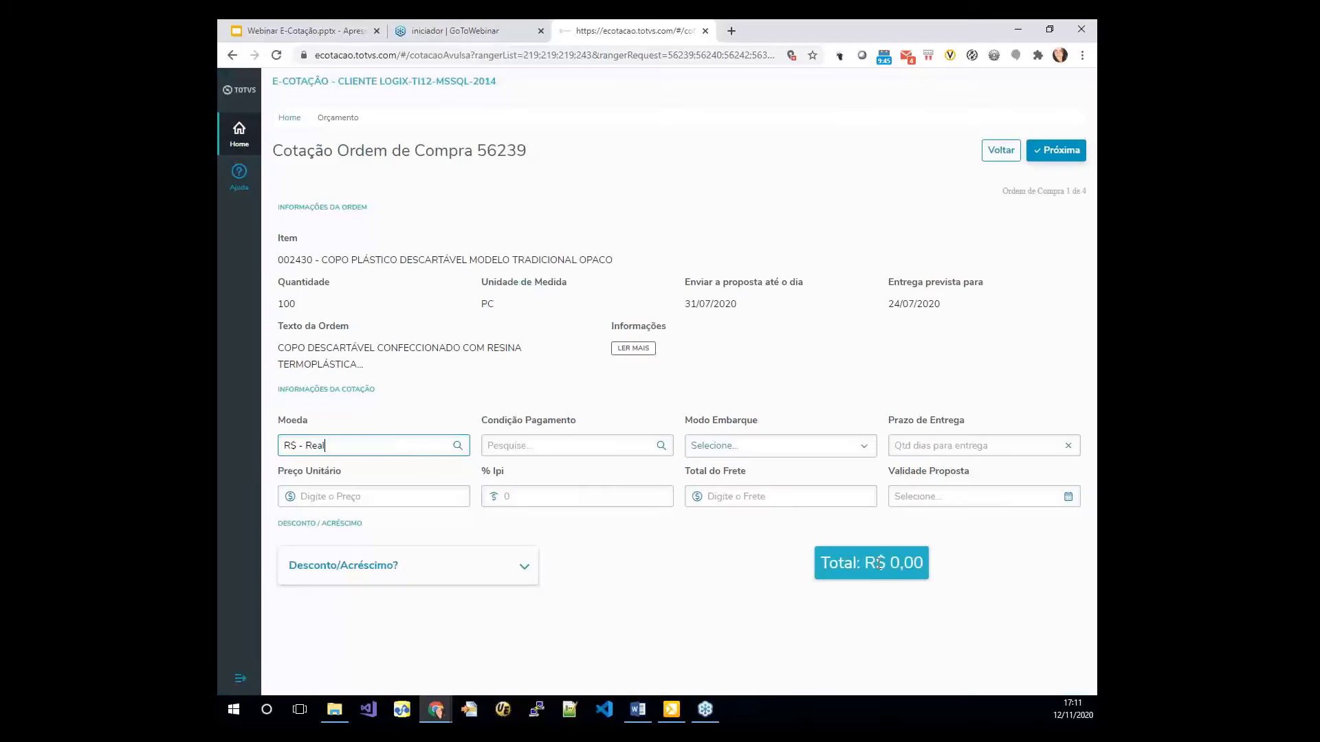
Step: Set the first order's payment condition to 4 - 04 D.D.D. LIQUIDO
left_click(575, 447)
left_click(660, 447)
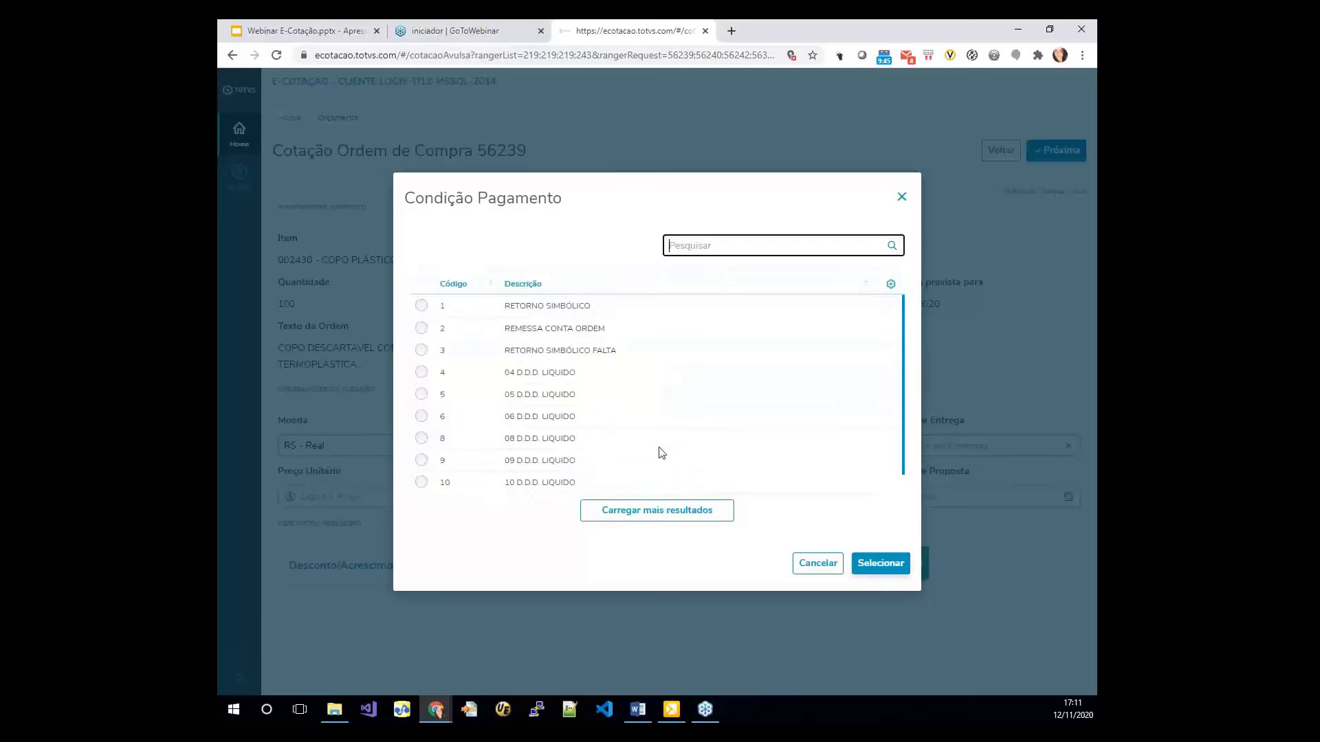
left_click(421, 305)
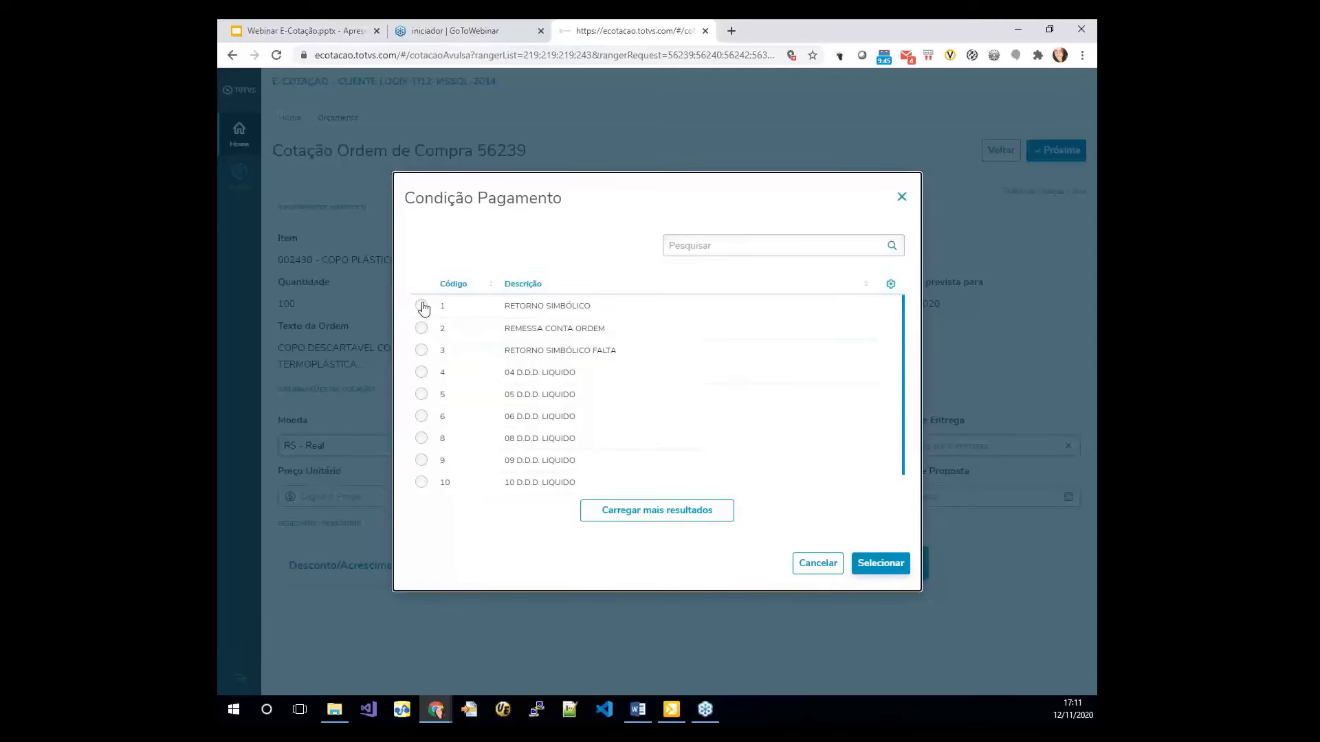
left_click(421, 372)
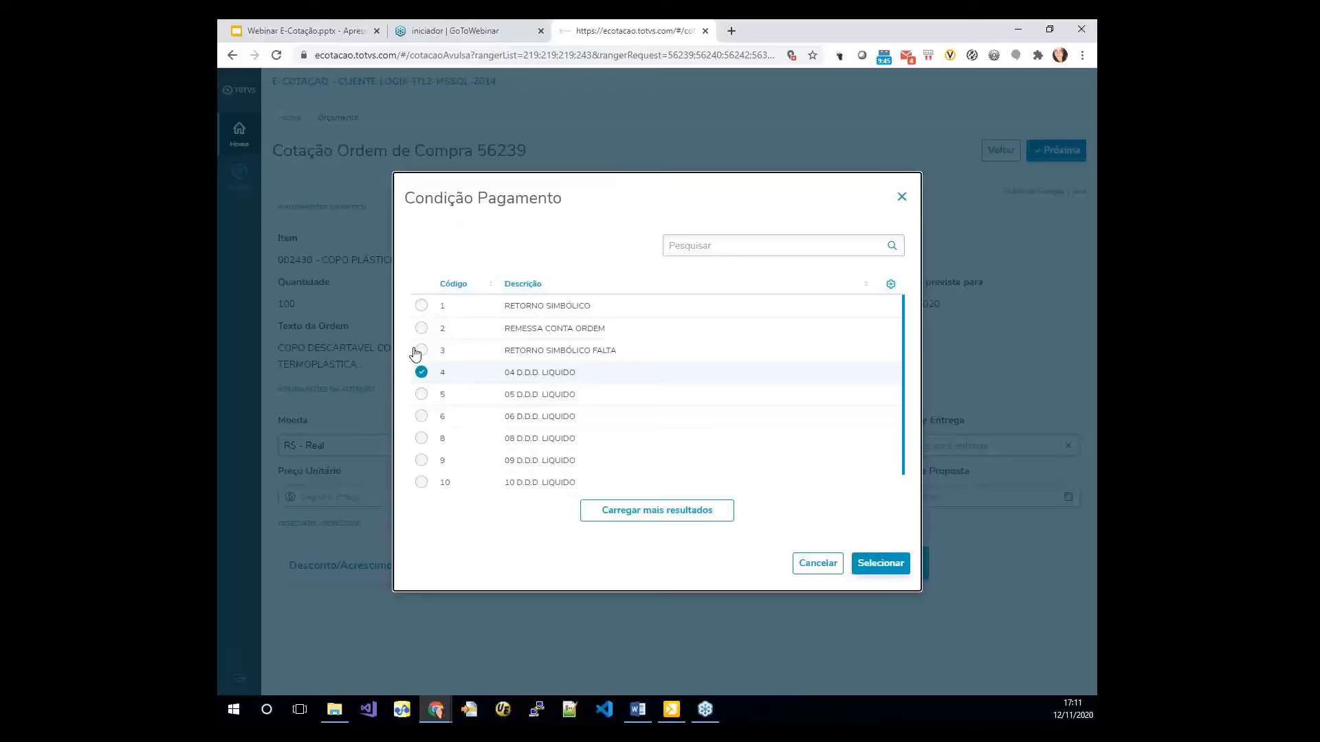
left_click(868, 566)
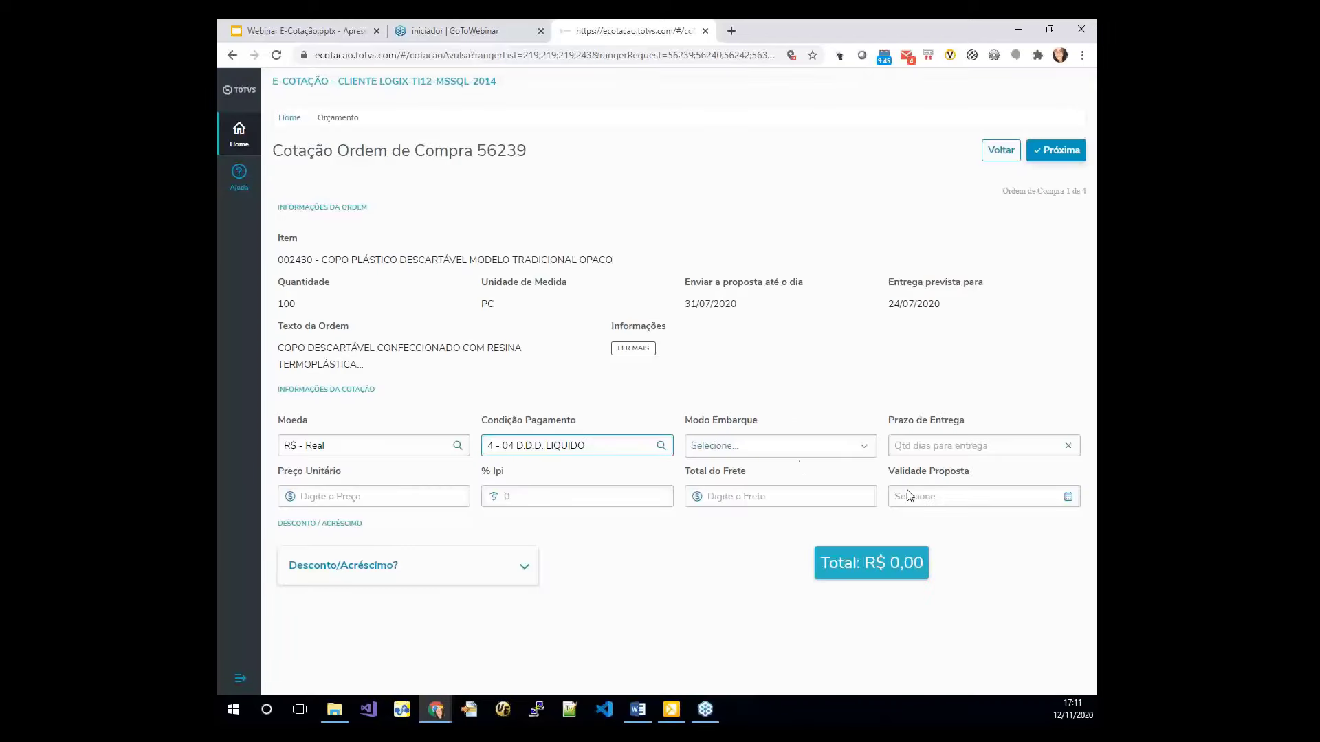
Step: Set the first order's shipping mode to Frete a pagar and its delivery time to 5 days
left_click(793, 448)
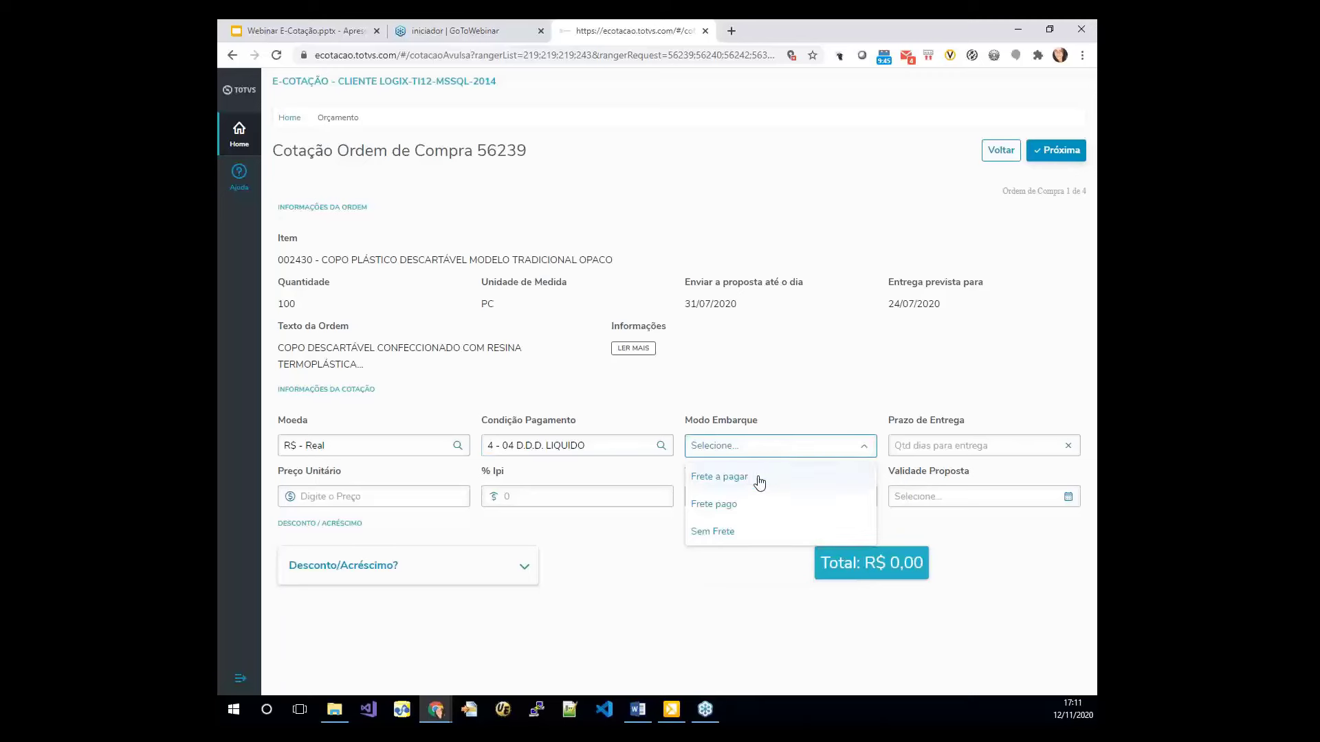
left_click(732, 479)
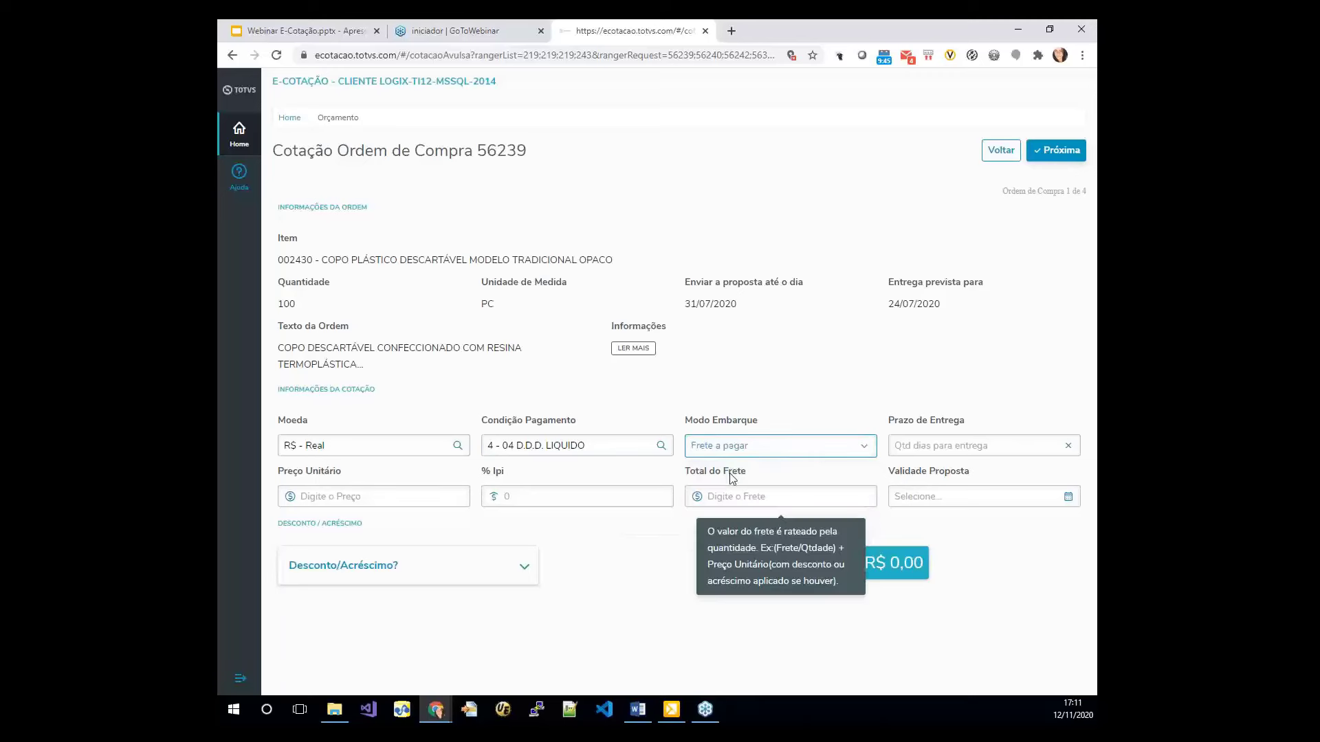
left_click(922, 446)
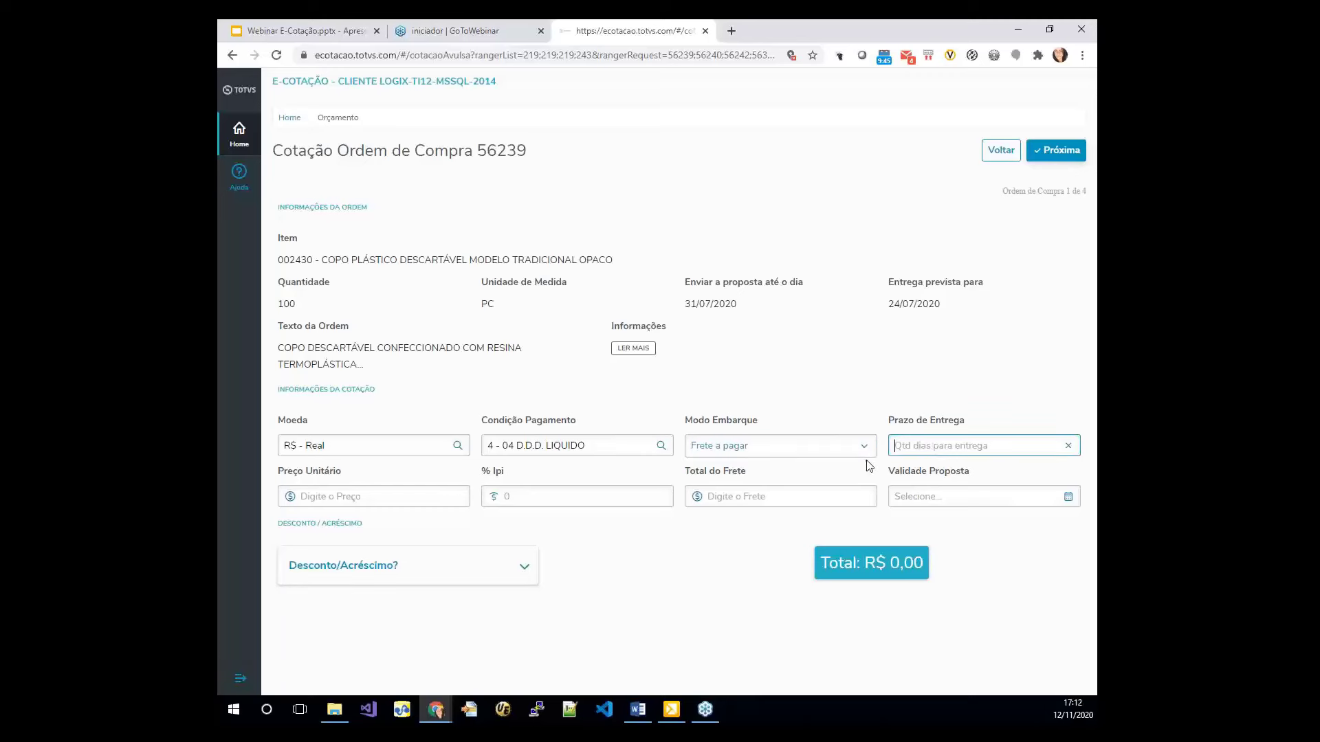
type("5")
key("Tab")
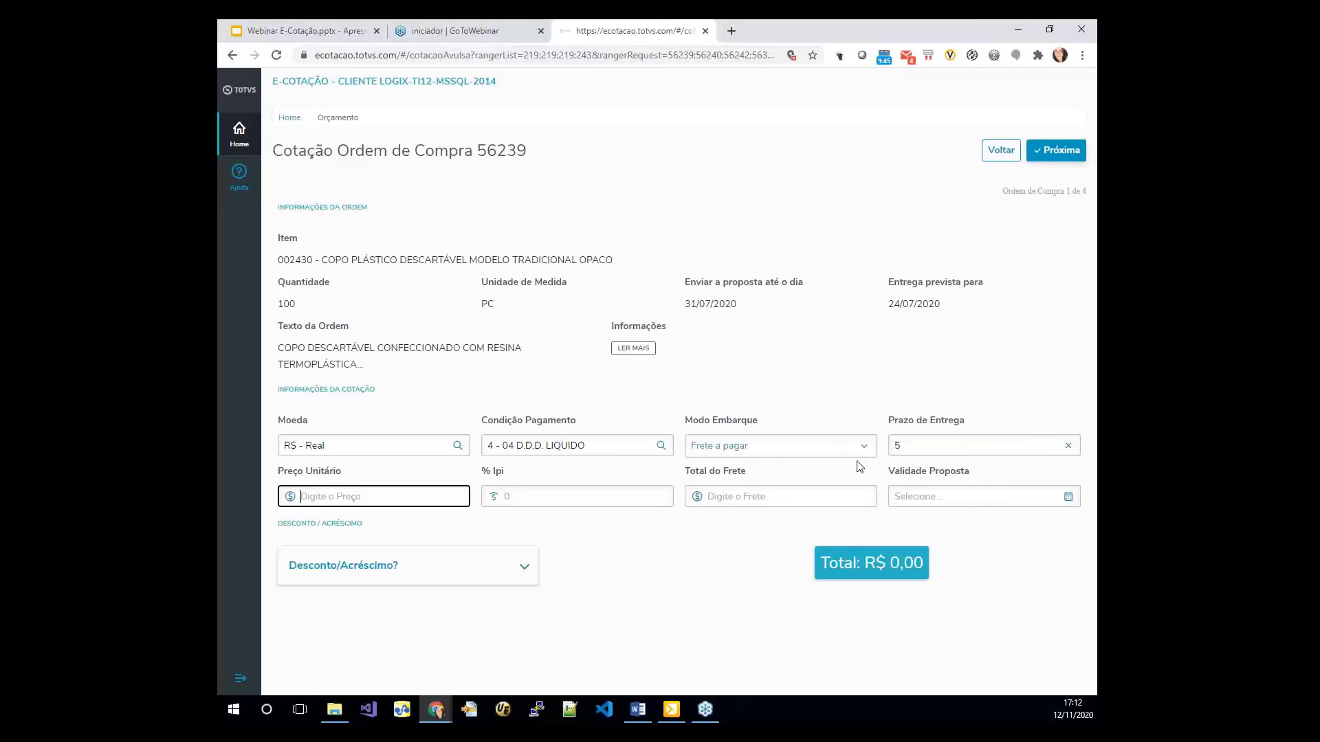
Step: Enter a unit price of 1.000,00 and an IPI of 5% for the first order
type("1000")
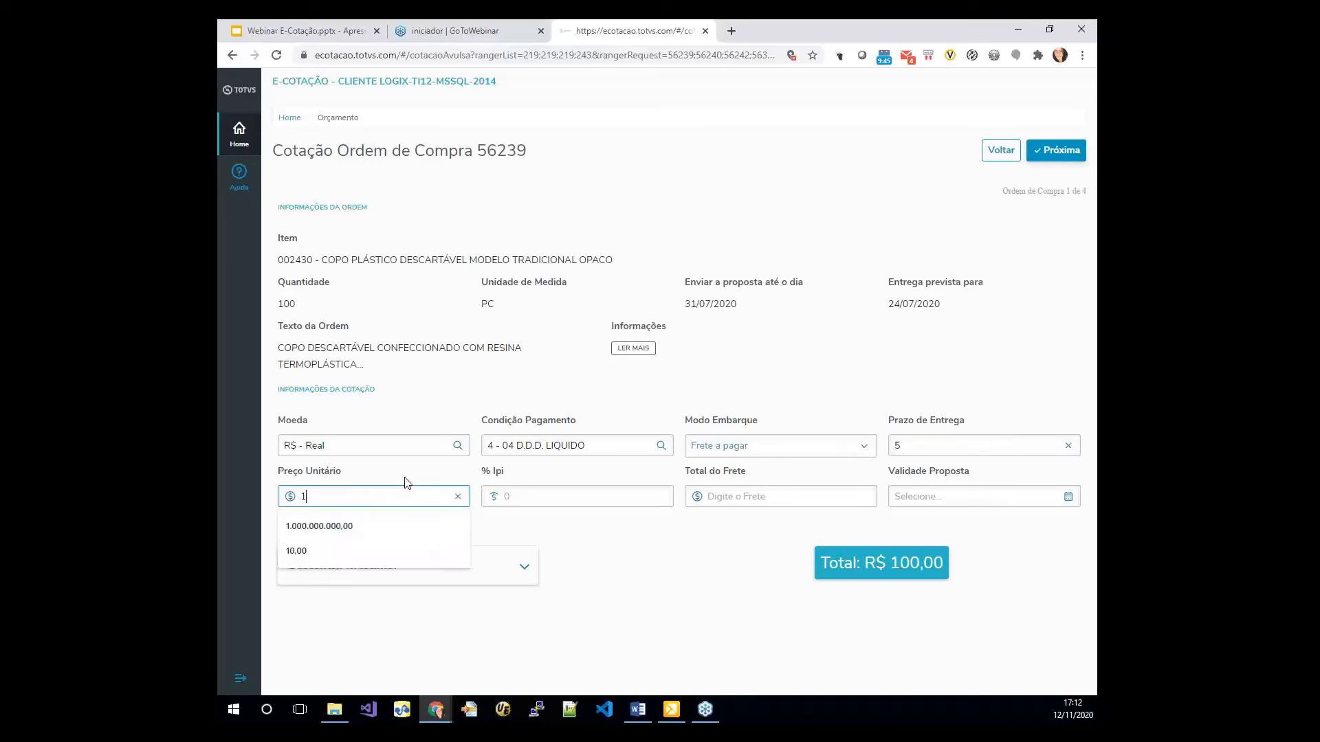
key("Tab")
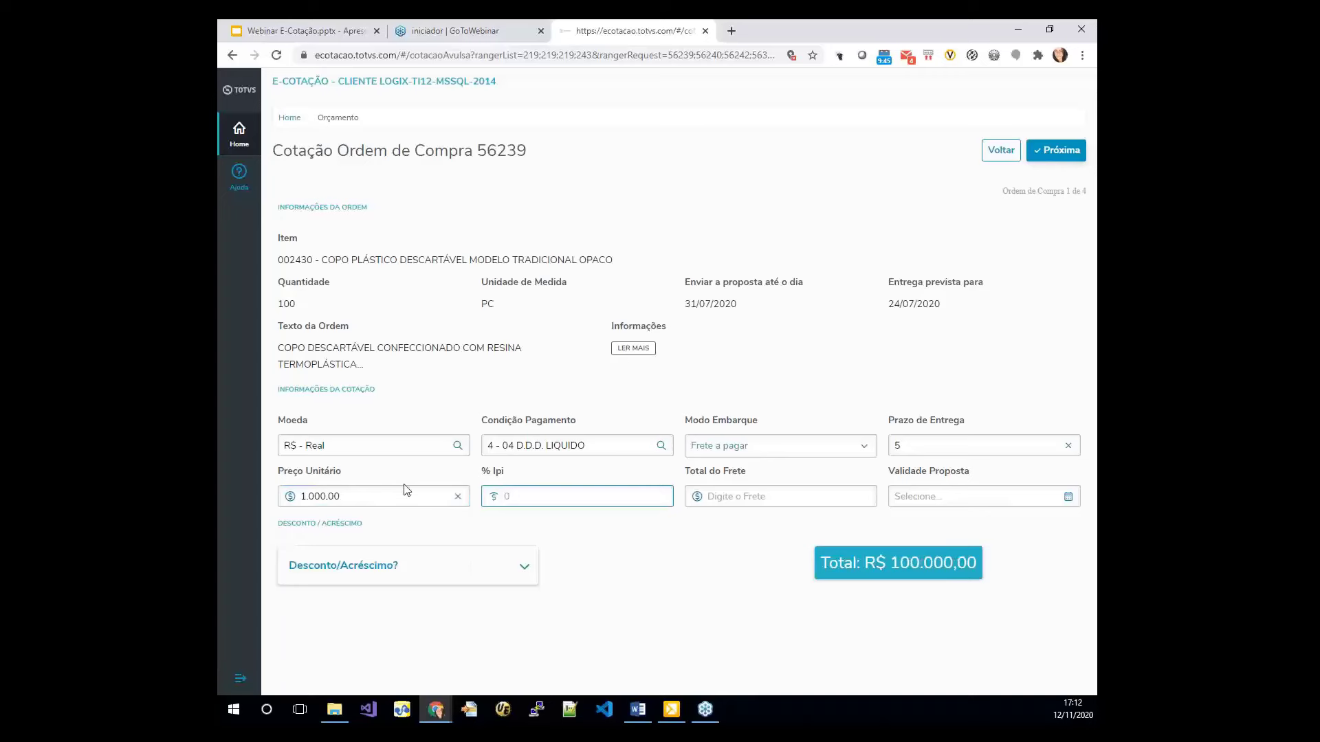
type("5")
key("Tab")
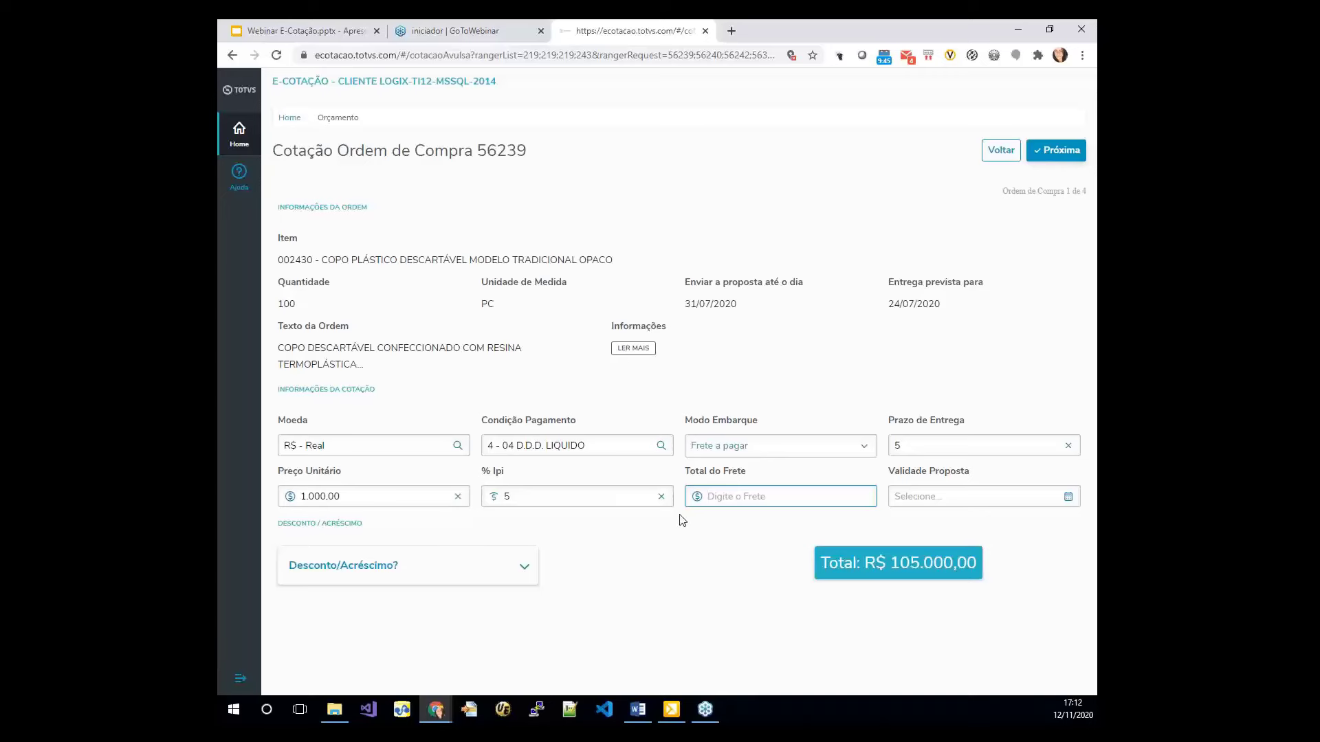
Step: Set the first order's total freight to 250,00
mouse_move(725, 492)
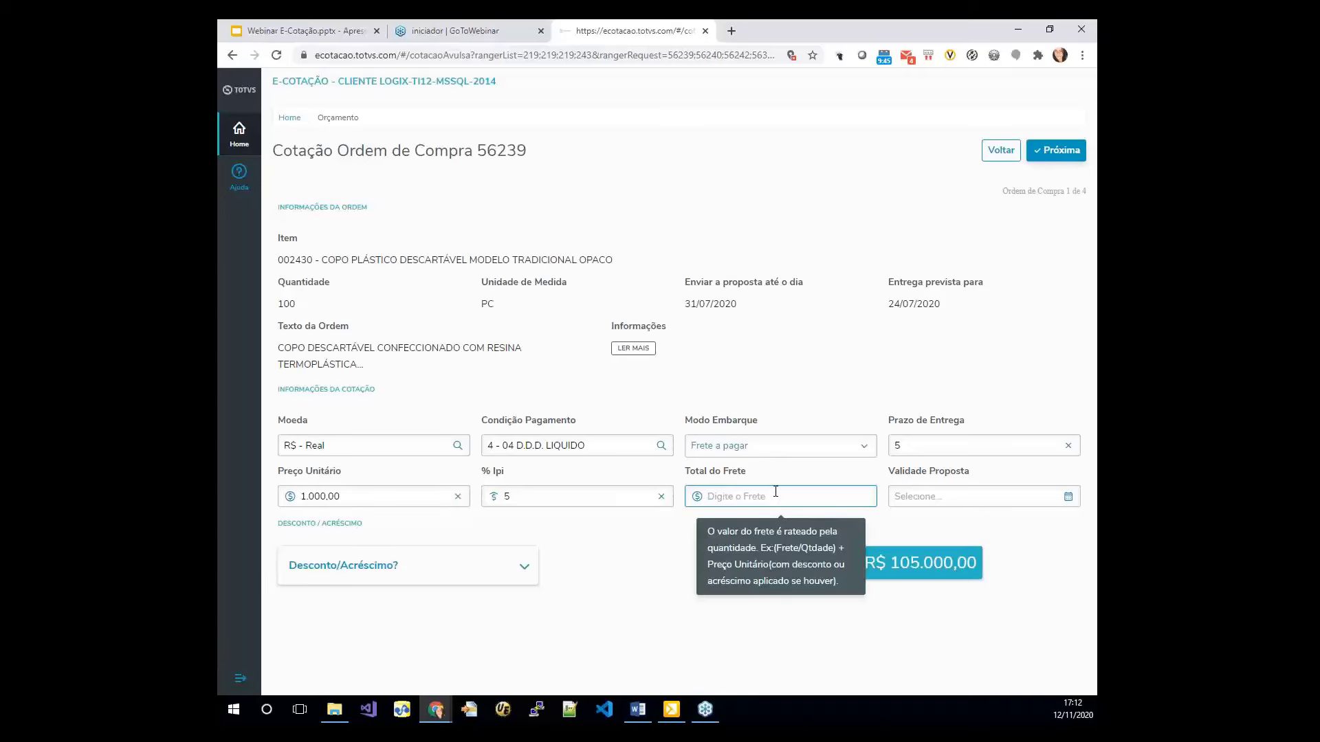
left_click(727, 501)
left_click(729, 501)
type("250")
key("Tab")
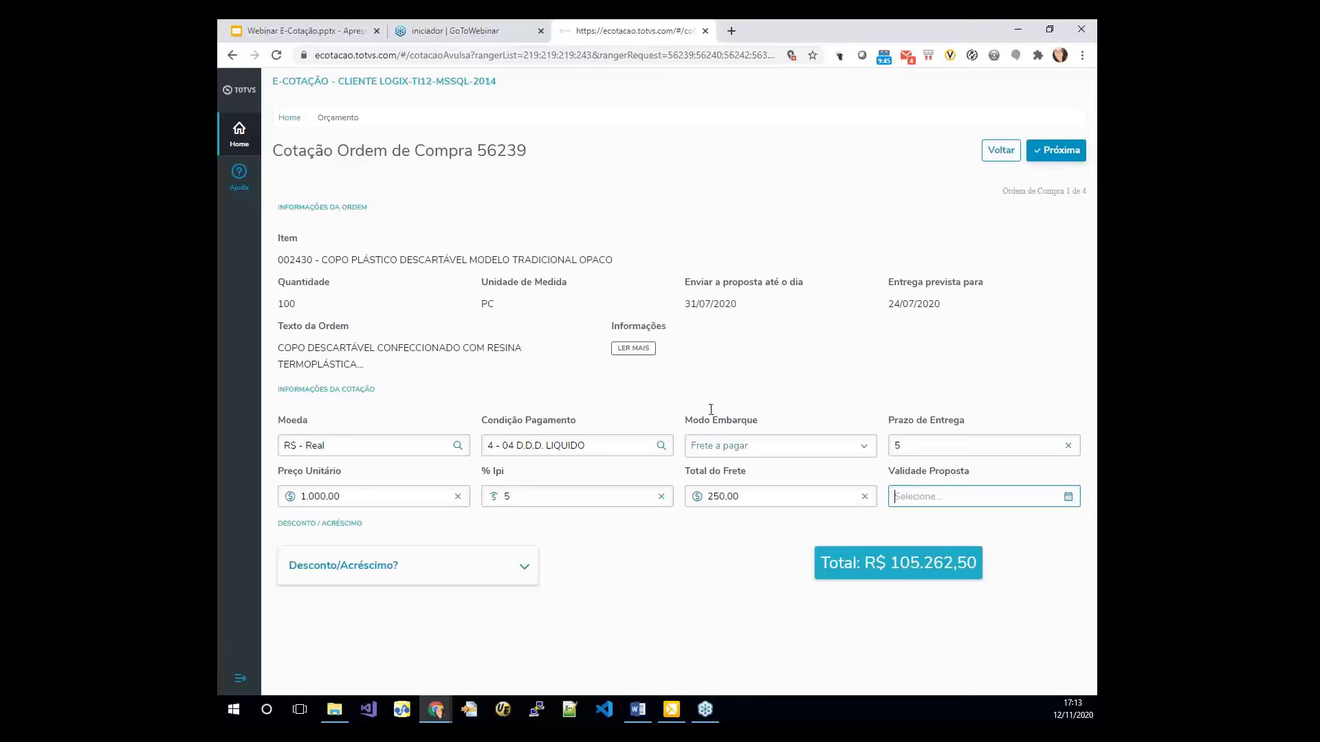
Step: Set the proposal validity date of the first order to 19/11/2020
mouse_move(702, 466)
mouse_move(754, 498)
left_click(1069, 498)
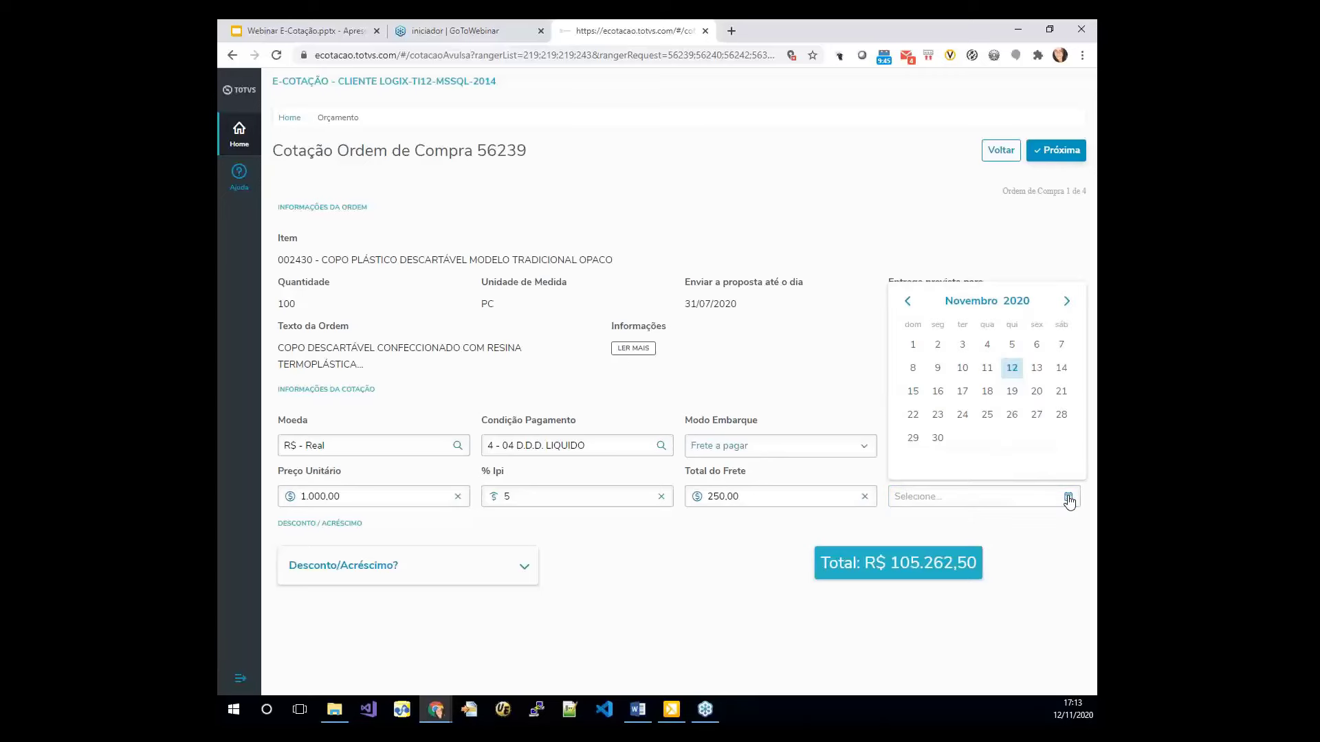
left_click(1013, 393)
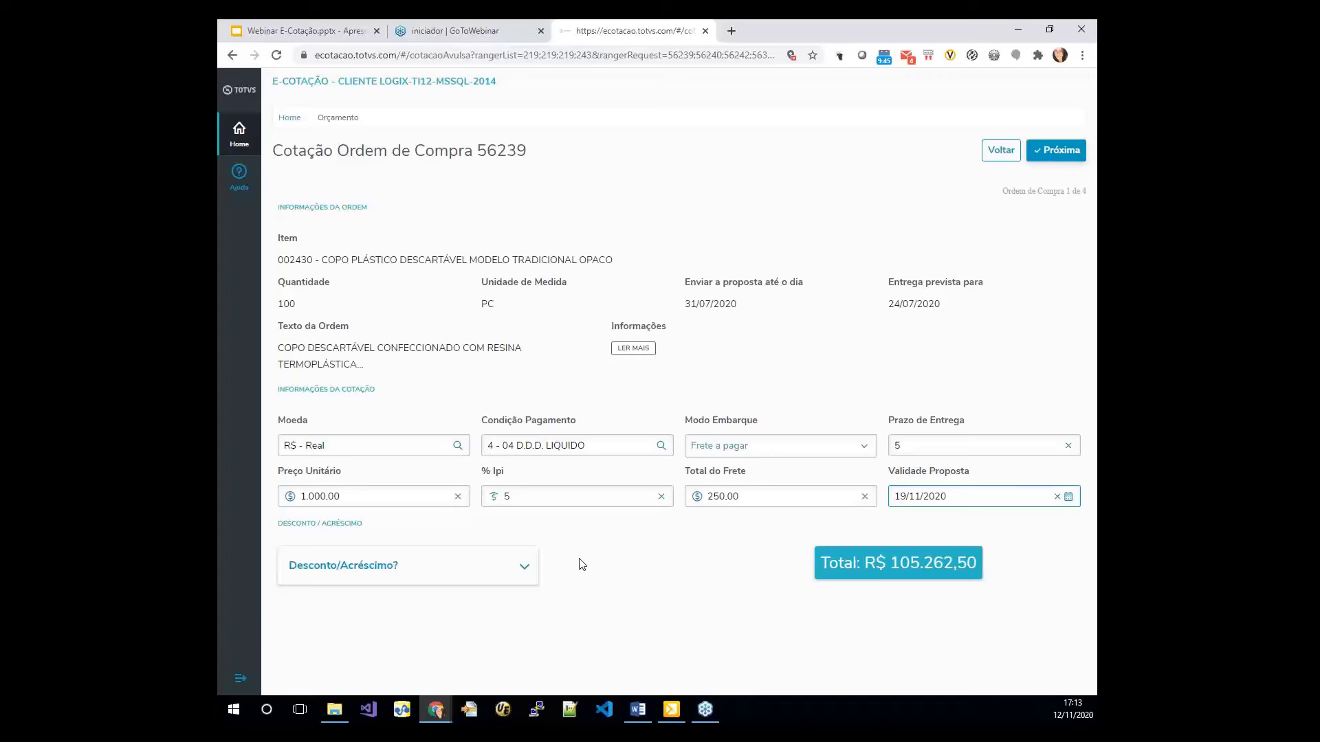
Step: Expand the first order's discount/surcharge section and choose a discount by percentage, trying the other options too
left_click(524, 568)
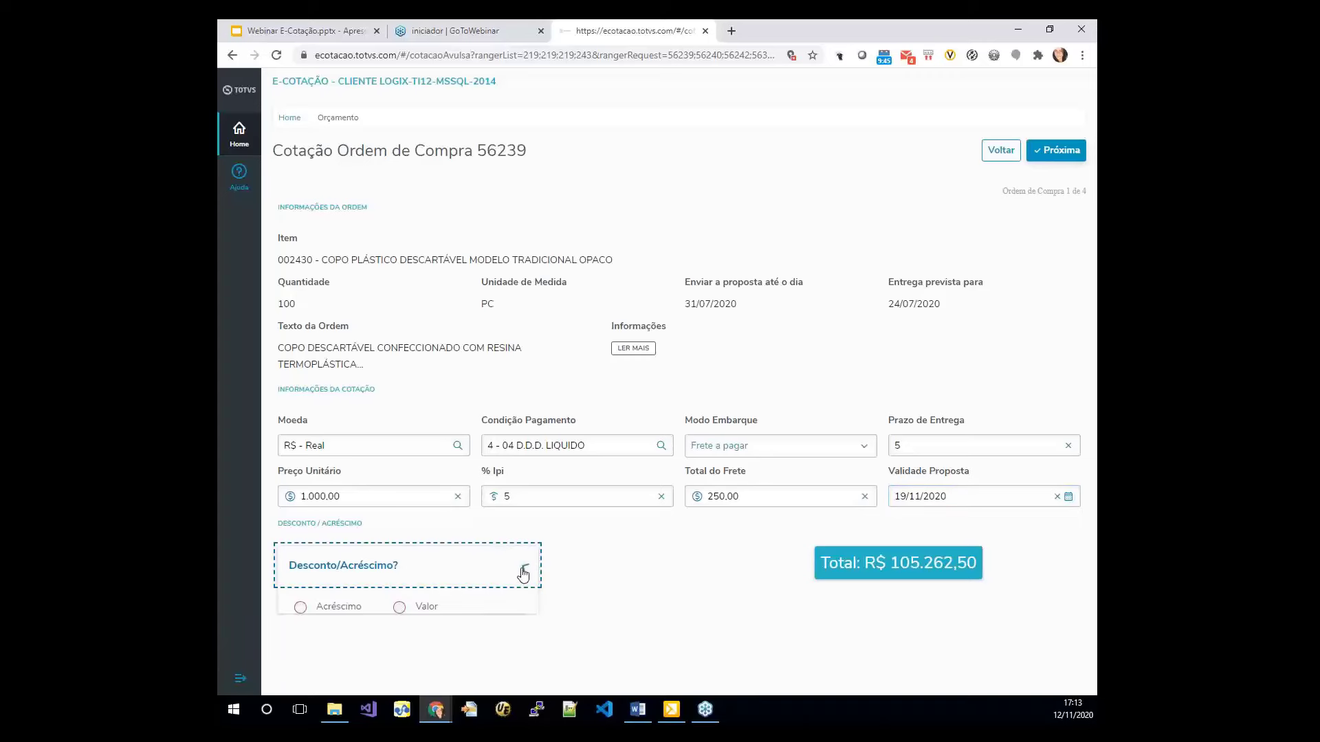
scroll(554, 536, "down", 1)
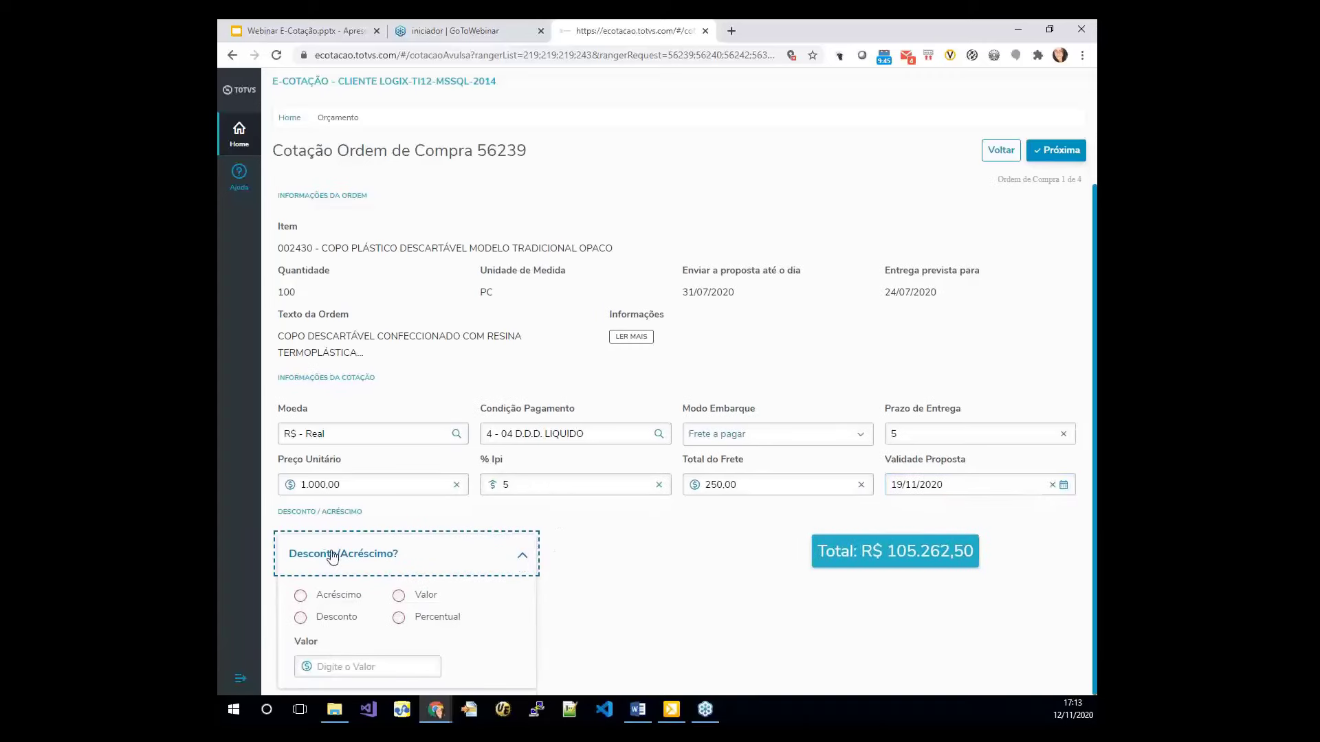
left_click(302, 596)
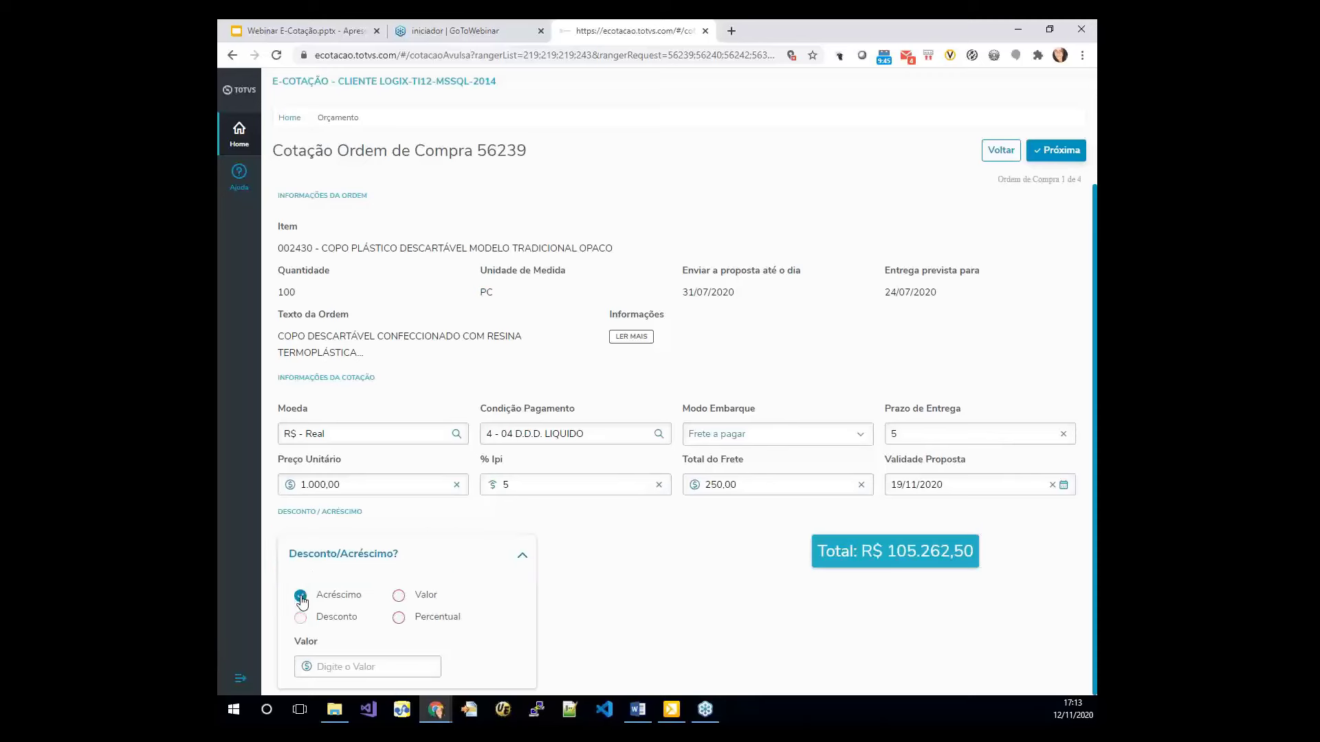
left_click(302, 621)
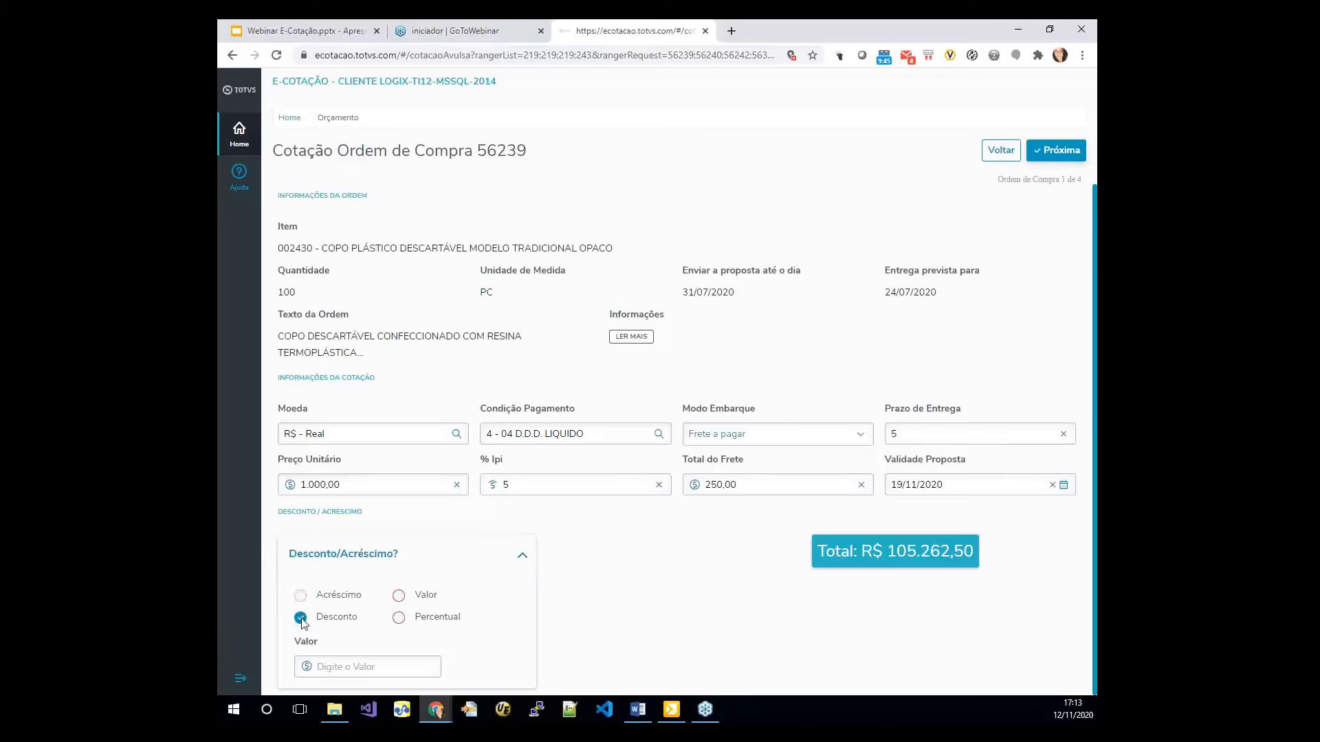
left_click(403, 603)
left_click(399, 619)
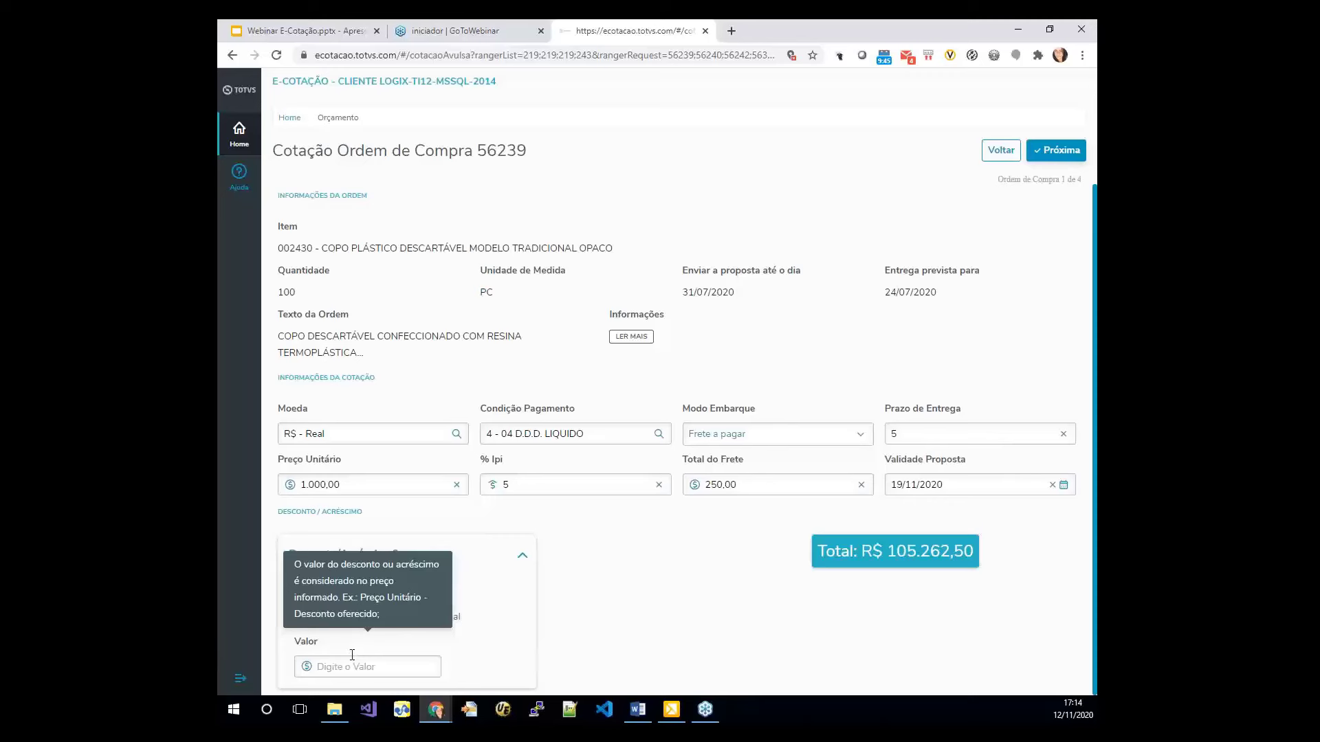
left_click(350, 665)
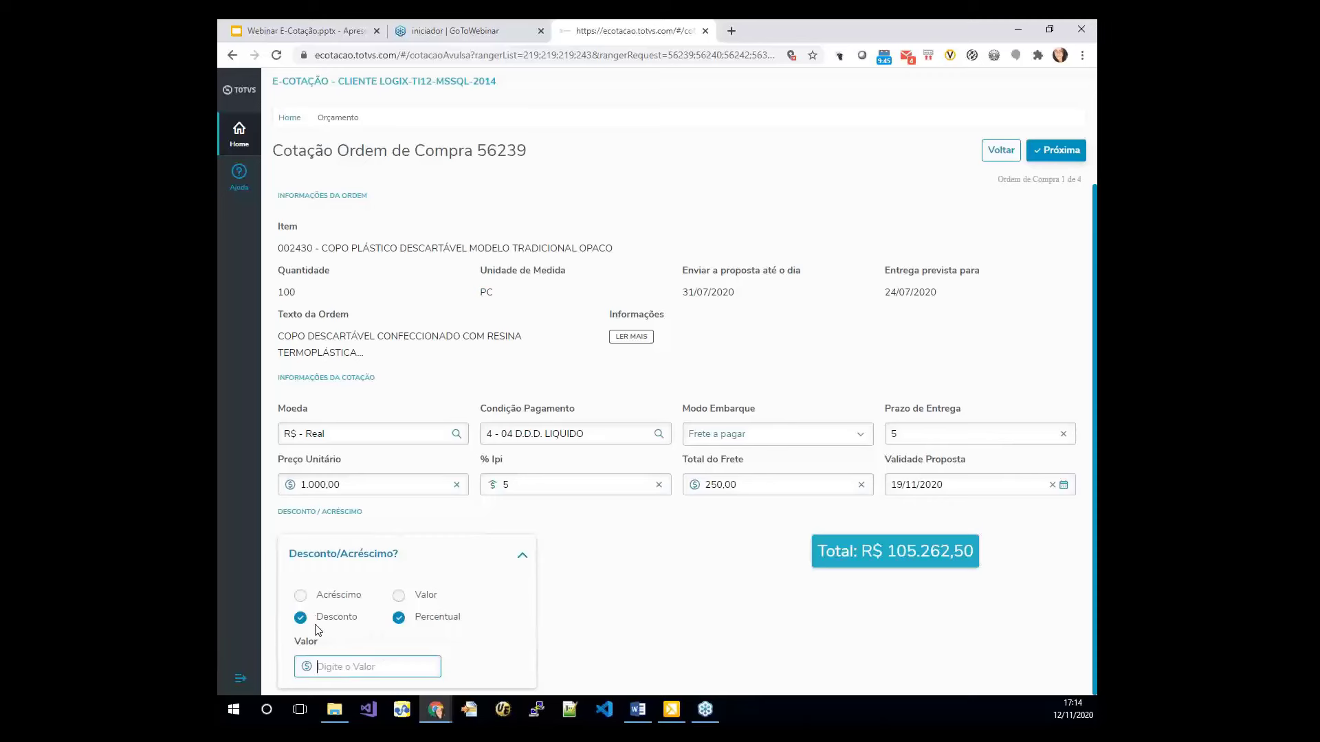
Step: Switch the first order's adjustment to a surcharge (Acréscimo) by value and enter 200,00
left_click(301, 596)
left_click(399, 595)
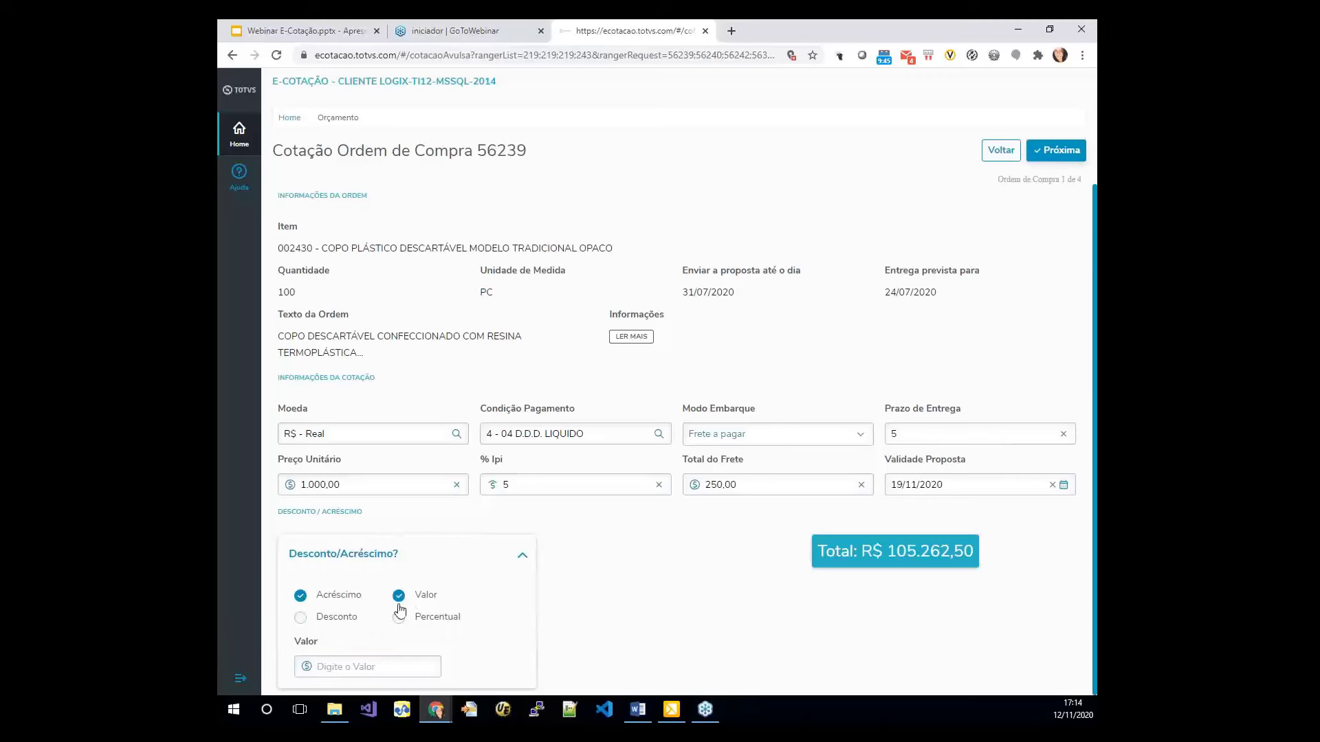
left_click(361, 668)
type("200")
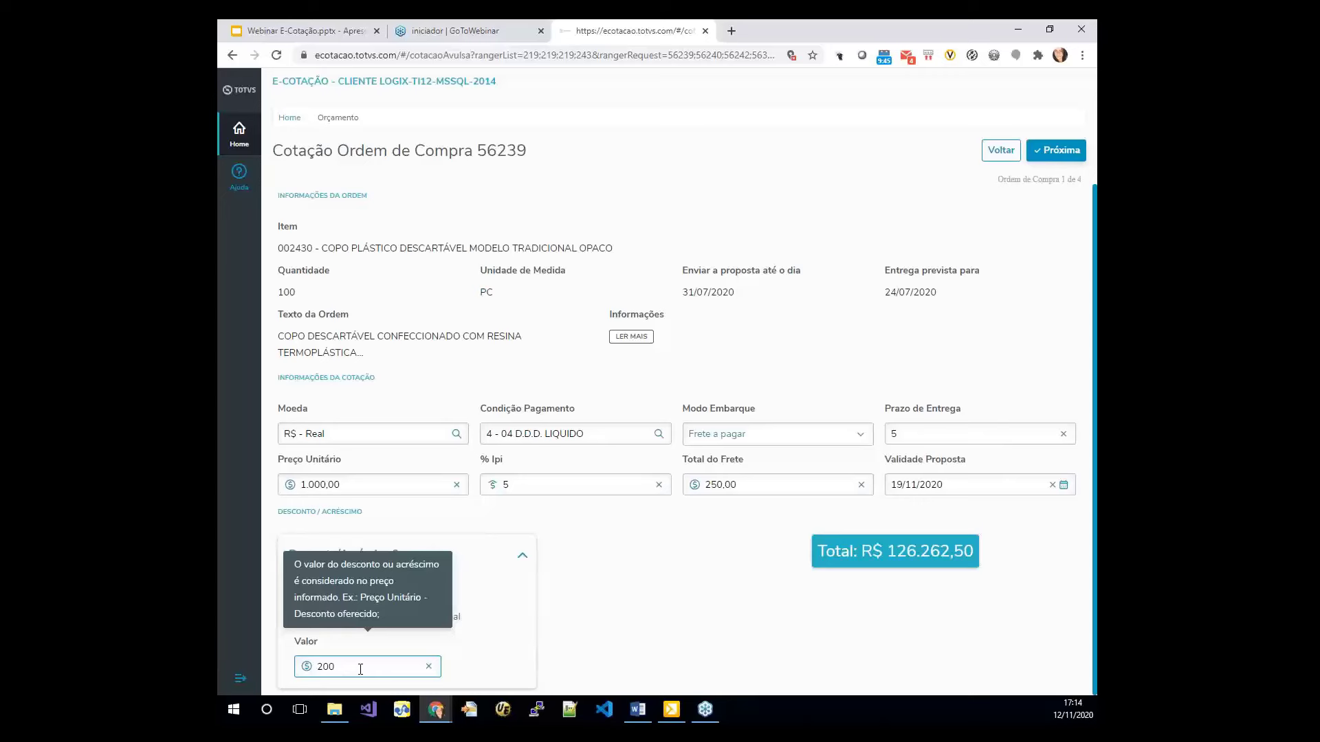
key("Tab")
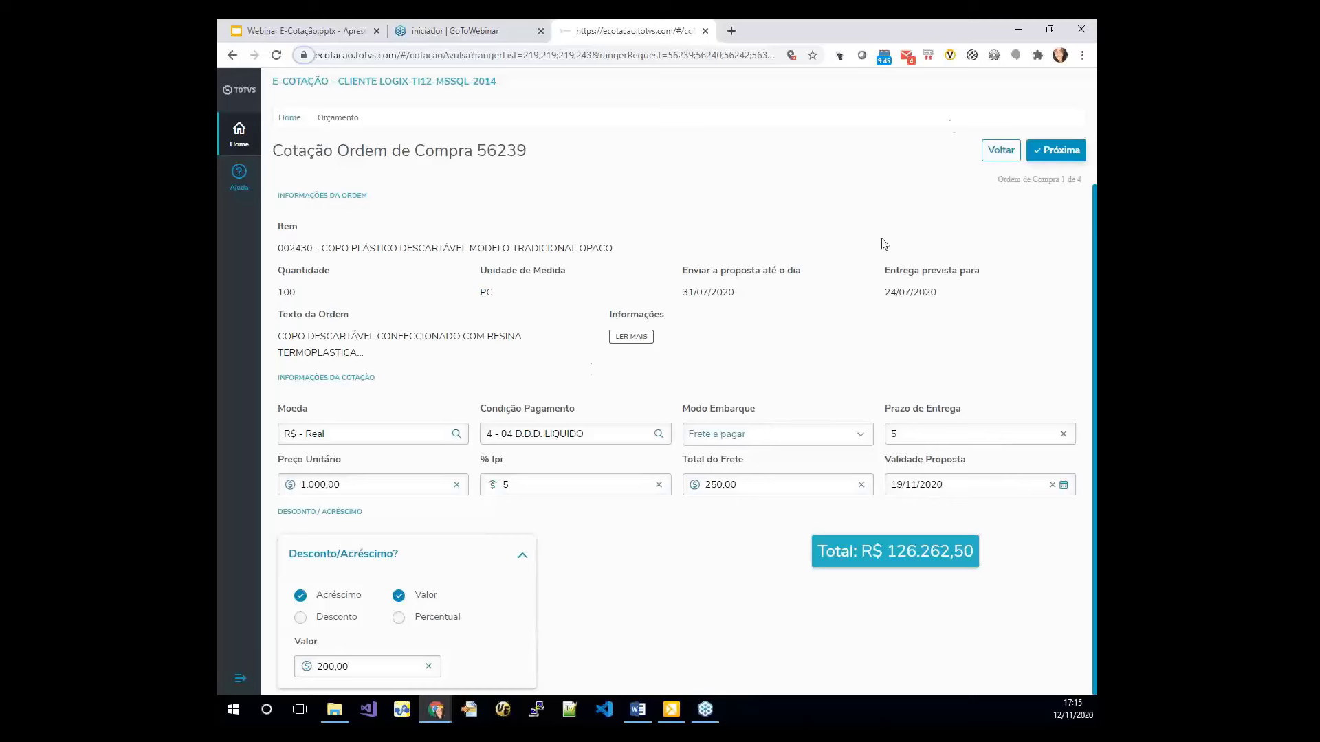
Step: Advance to the second order's quotation, check the third order's form and return to the second
mouse_move(1062, 180)
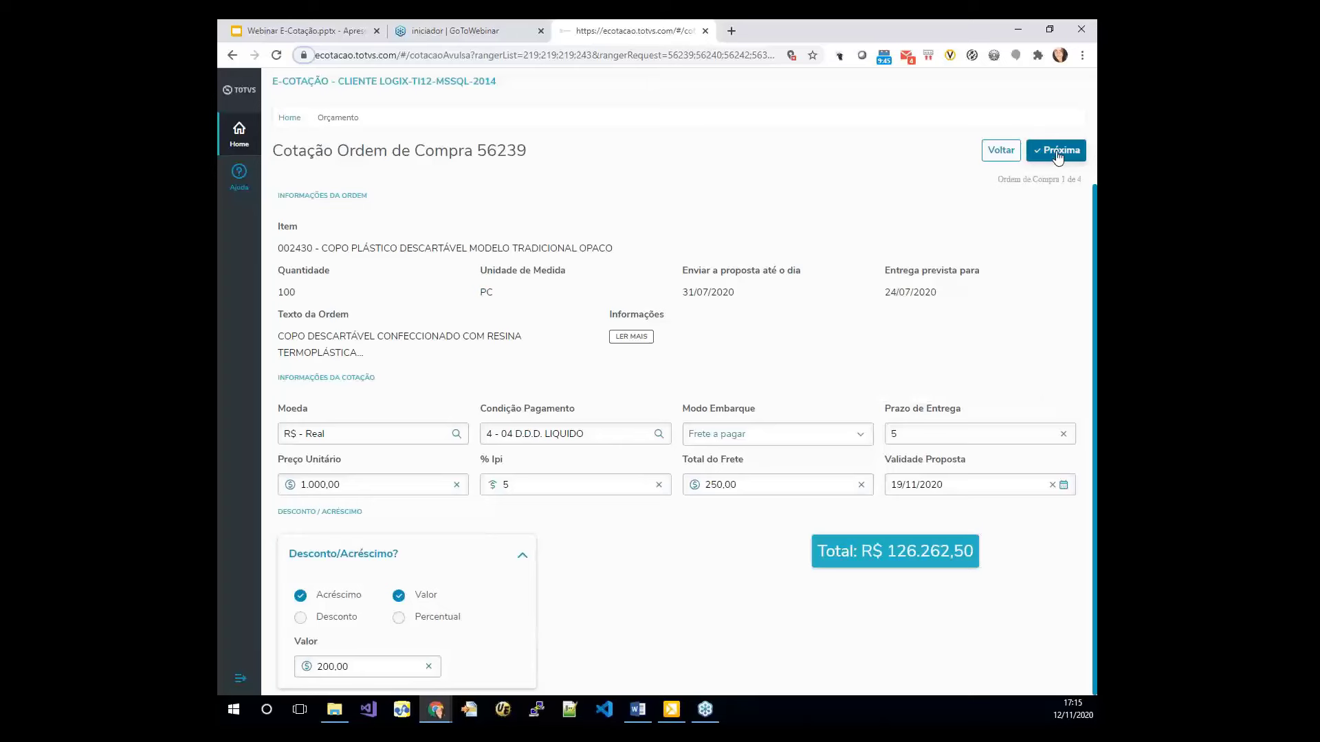
left_click(1058, 153)
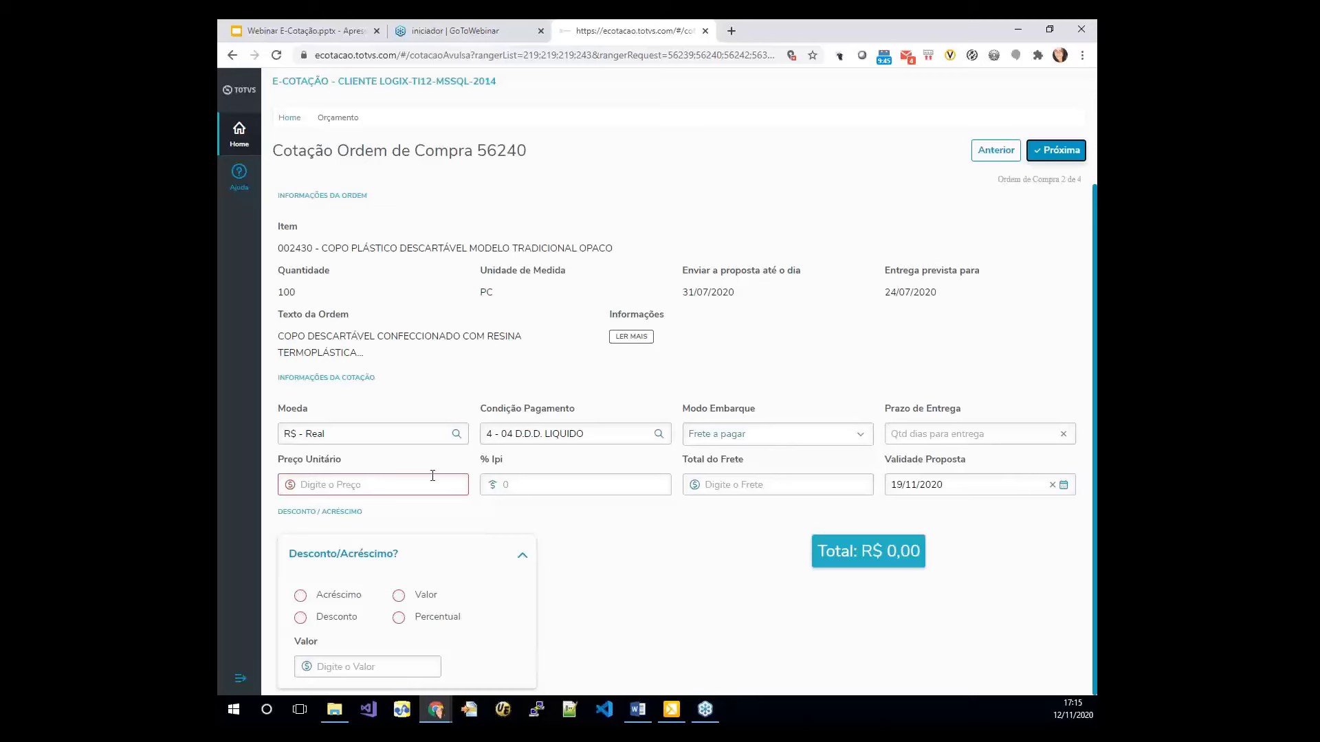
left_click(1047, 153)
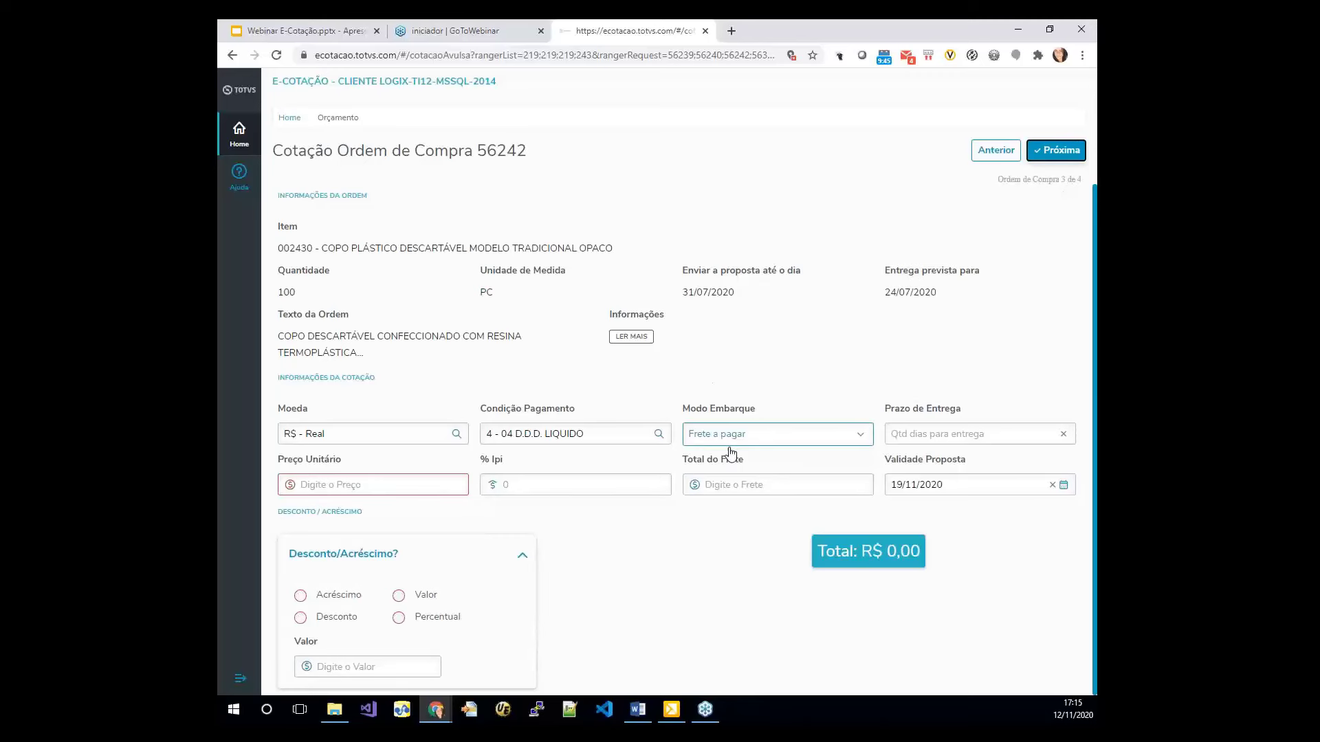
left_click(997, 153)
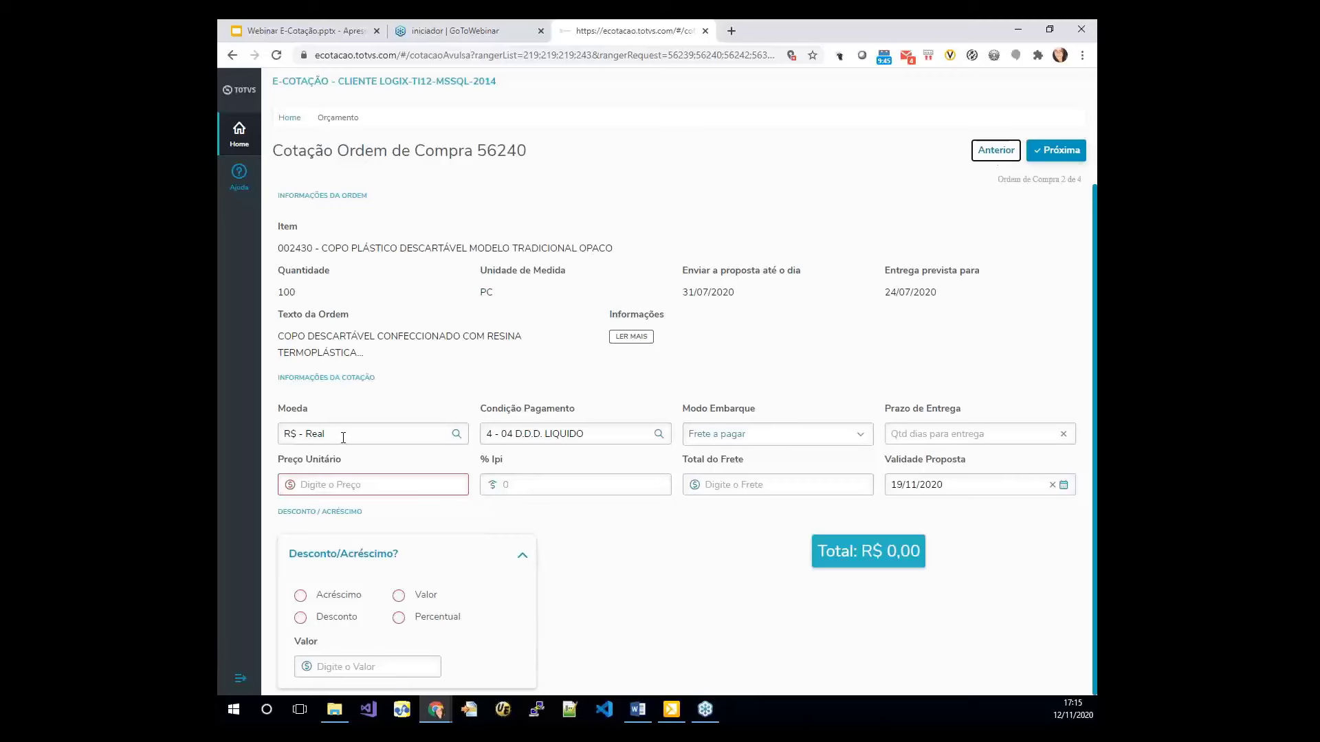
Step: Change the second order's quotation currency to US - DÓLAR DIÁRIO using code 2
left_click(375, 434)
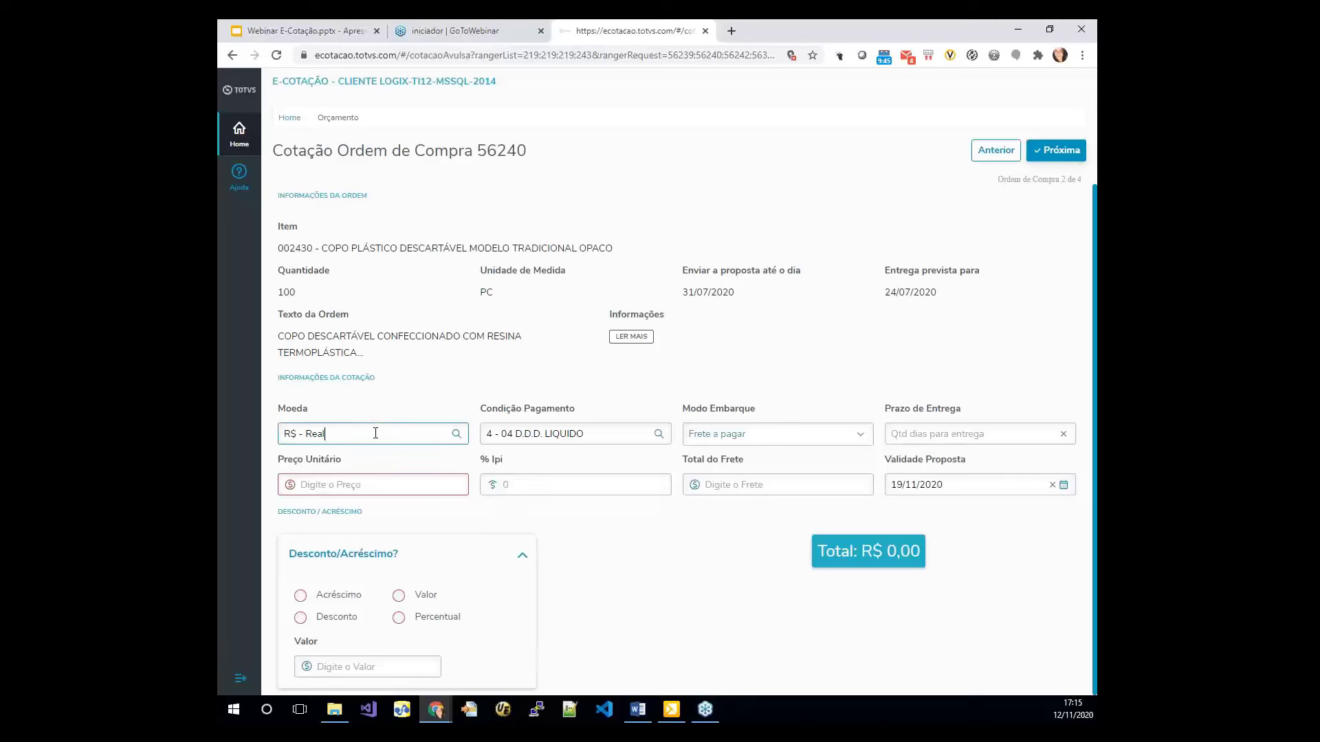
key("ctrl+a")
type("2")
key("Tab")
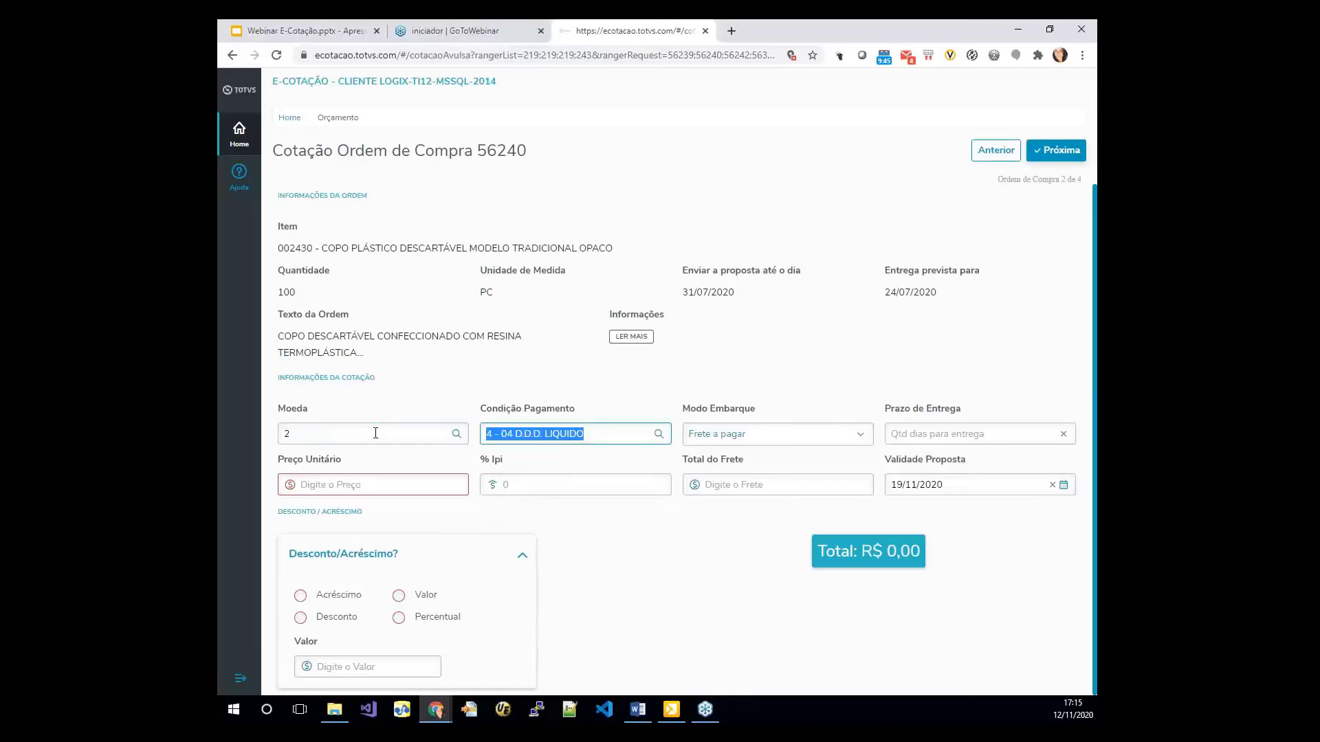
Step: Enter a unit price of 200,00 and an IPI of 0% for the second order
left_click(408, 486)
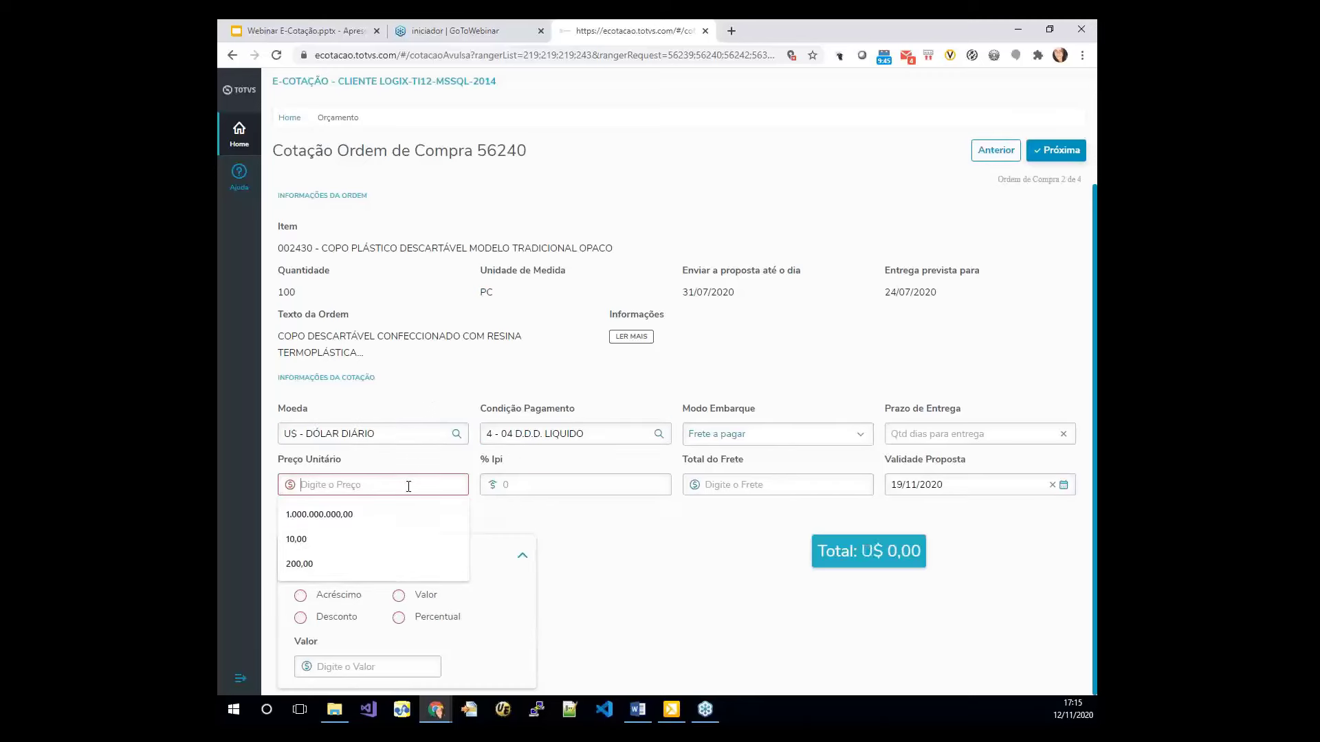
type("200")
key("Tab")
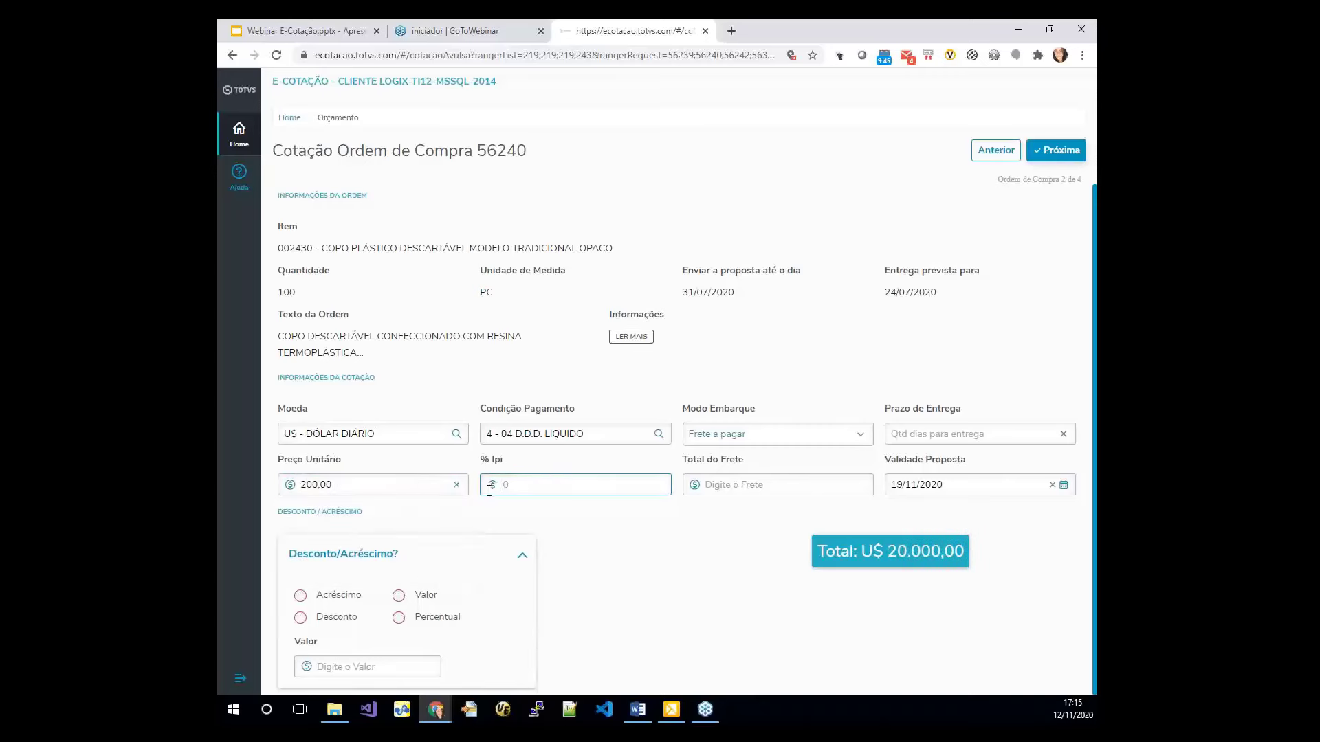
type("0")
key("Tab")
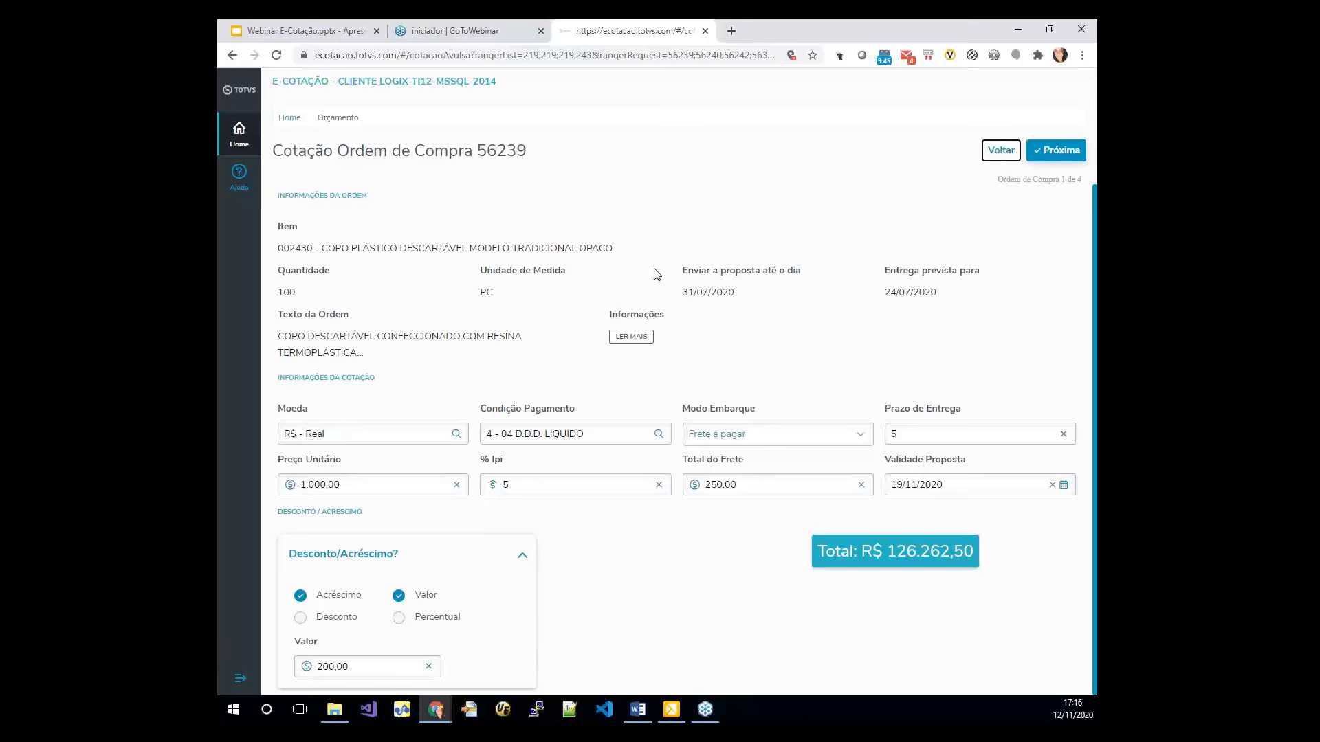
Step: Go forward from the first order through the second to the third order's quotation form
left_click(1038, 151)
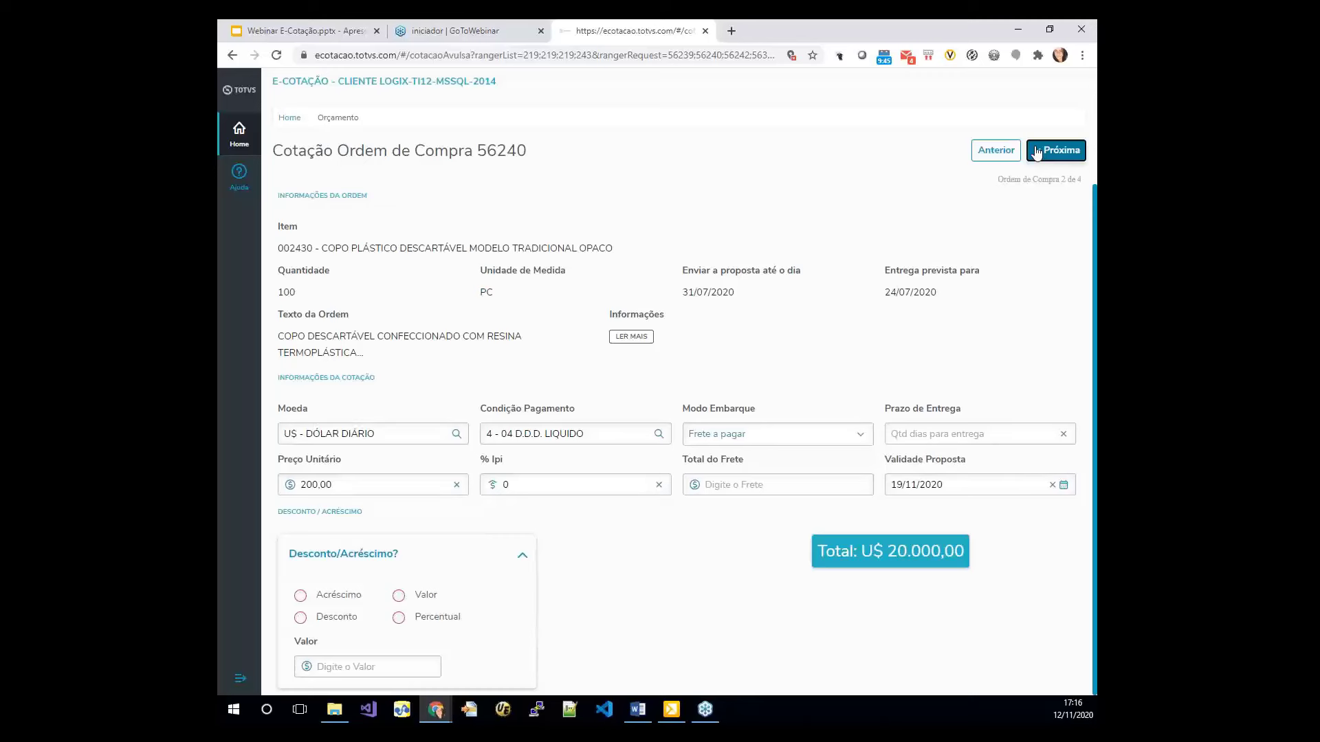
left_click(1038, 151)
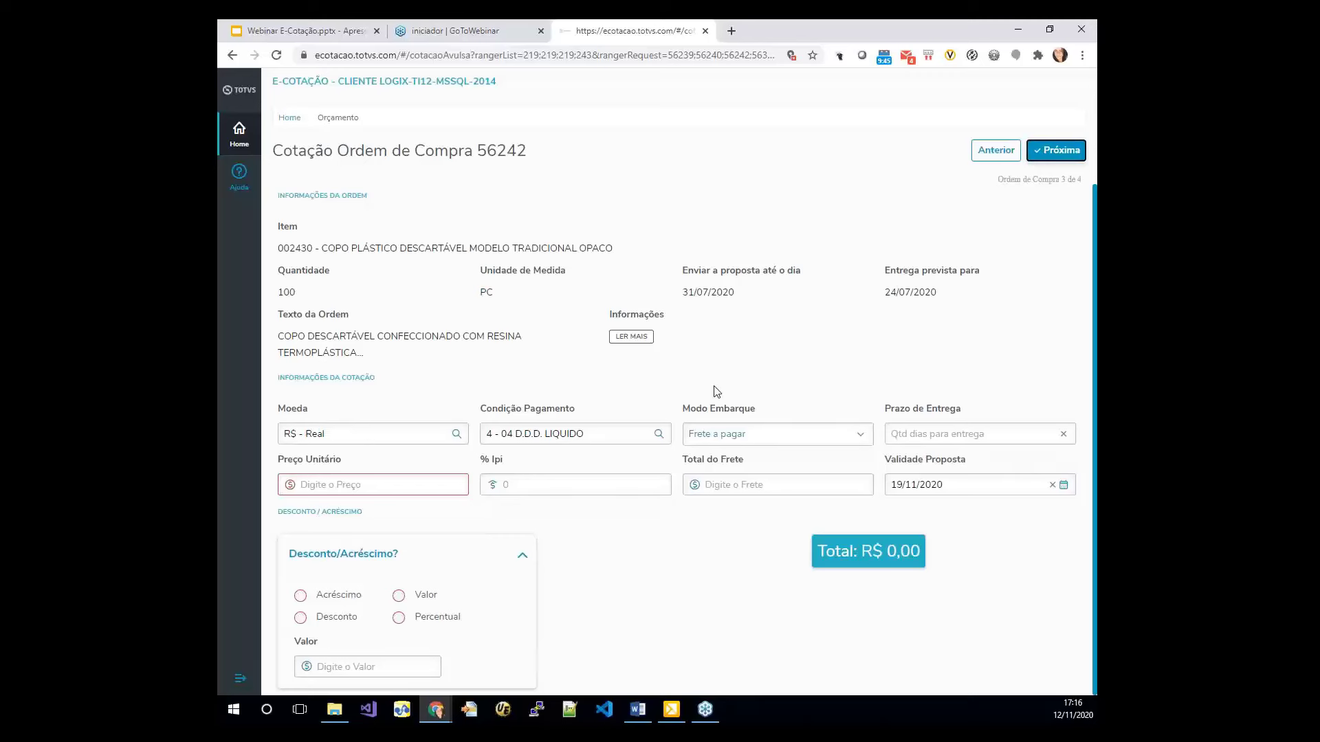
Step: Set the second order's total freight to 0,00, collapse the discount/surcharge section and advance to the third order
left_click(995, 154)
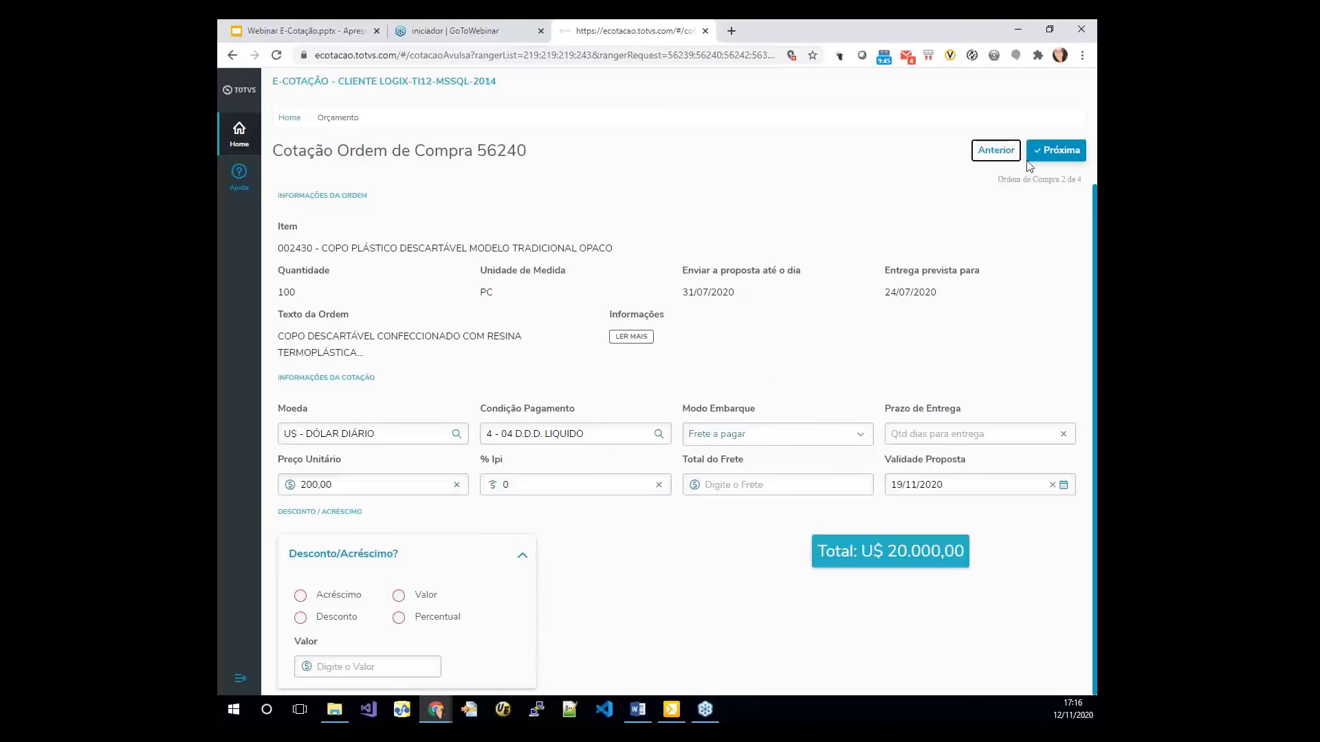
left_click(757, 485)
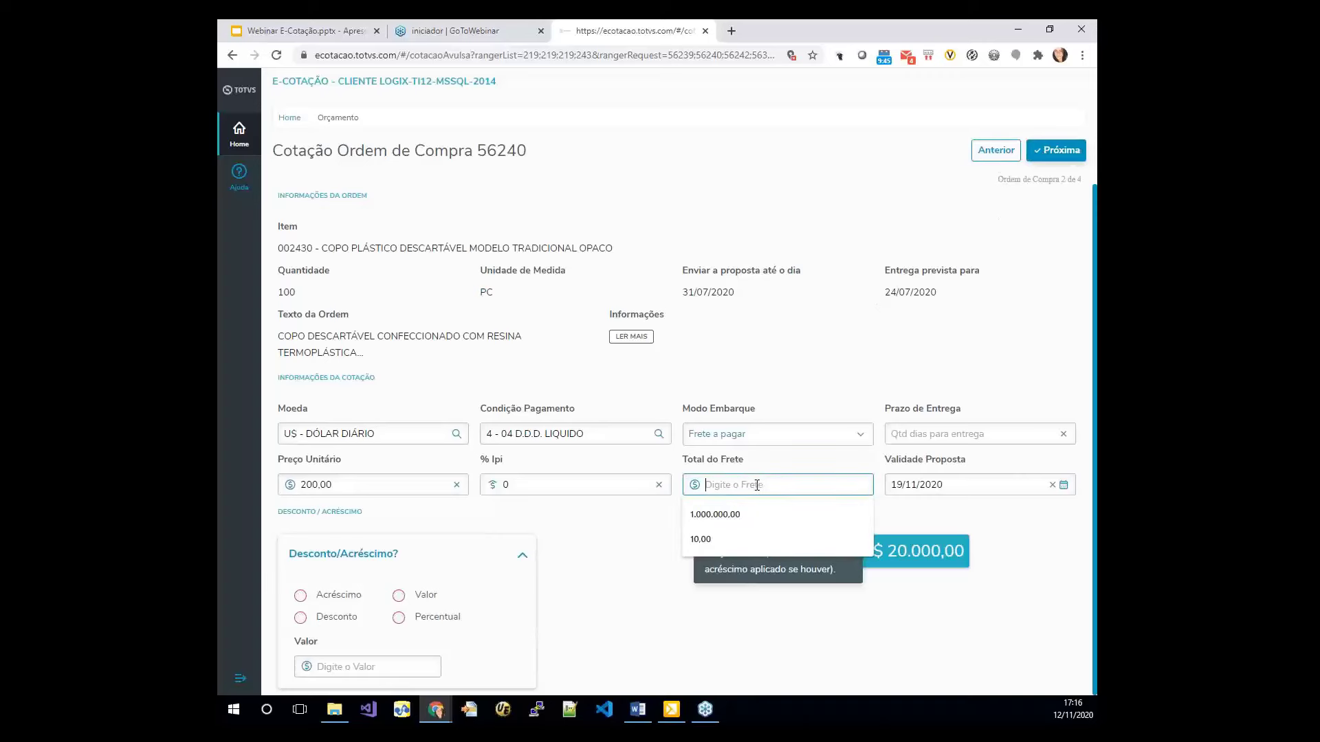
type("0,00")
key("Tab")
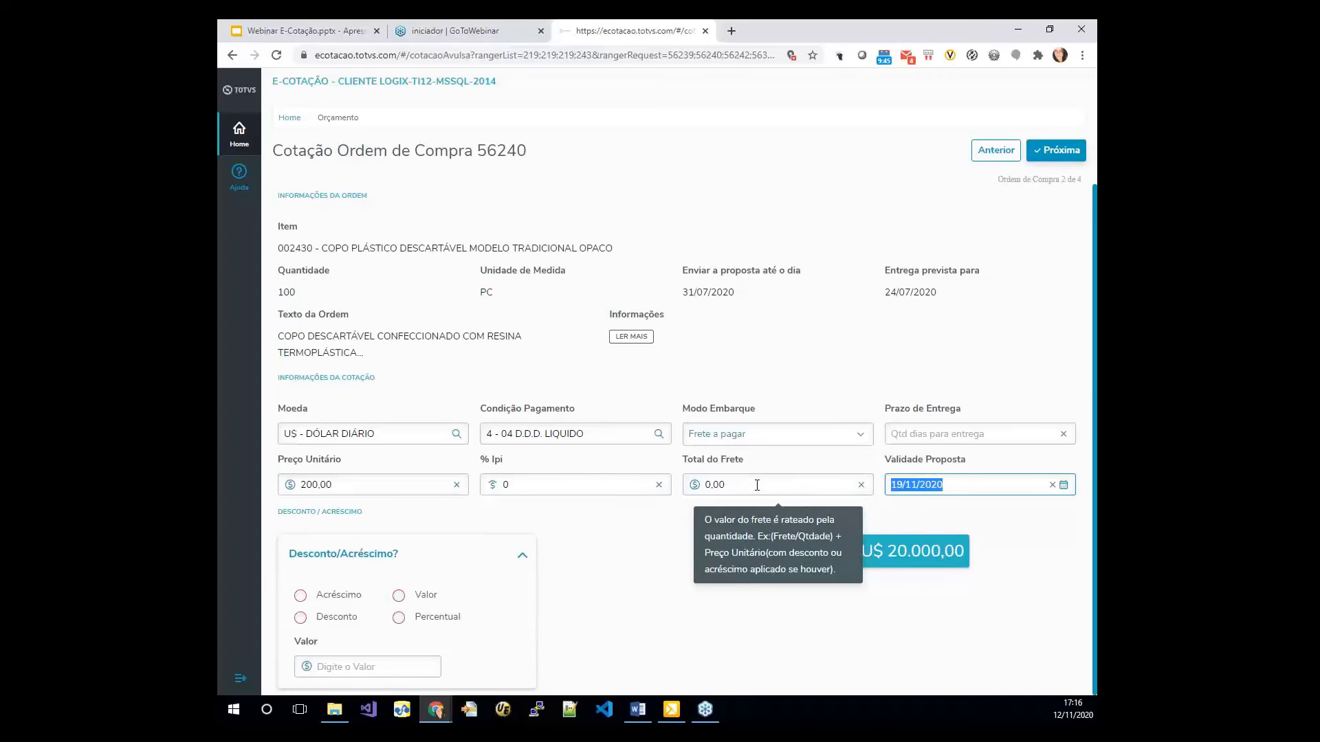
left_click(522, 556)
left_click(1052, 152)
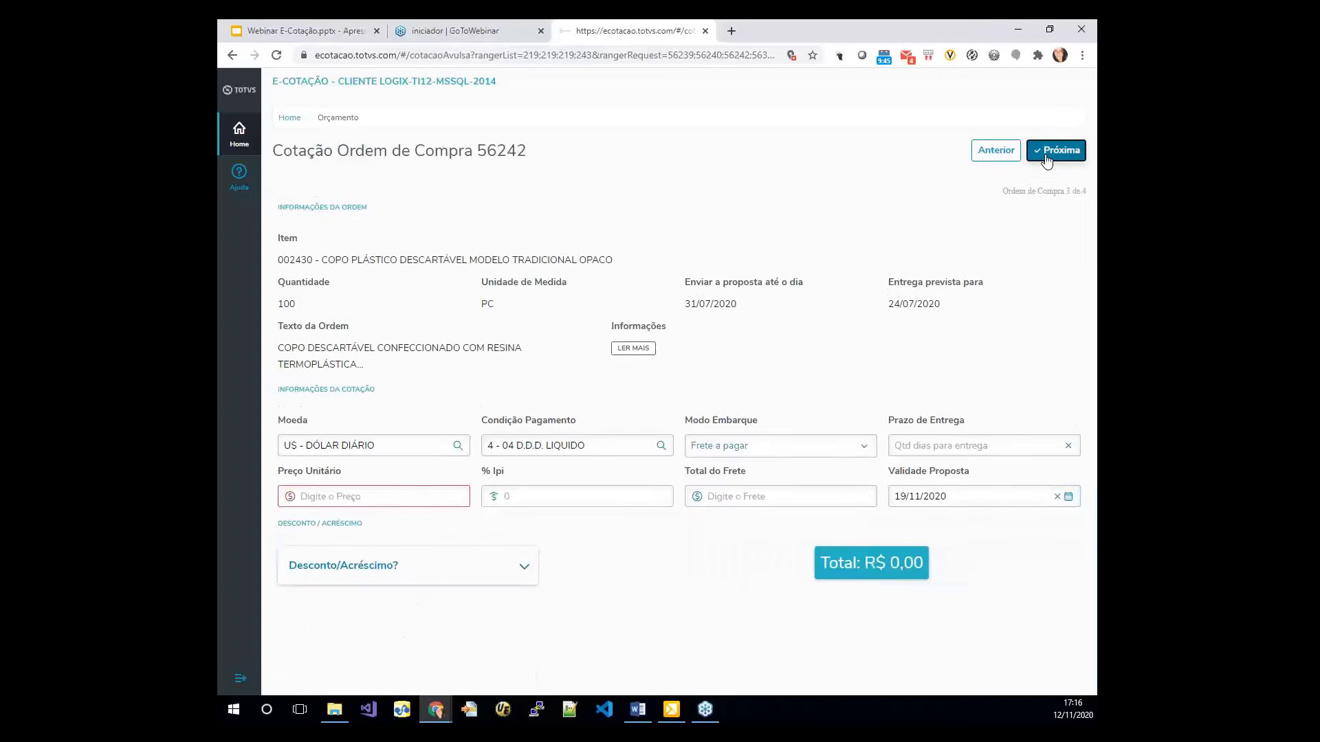
Step: Enter a unit price of 300,00 and an IPI of 0% for the third order
left_click(396, 492)
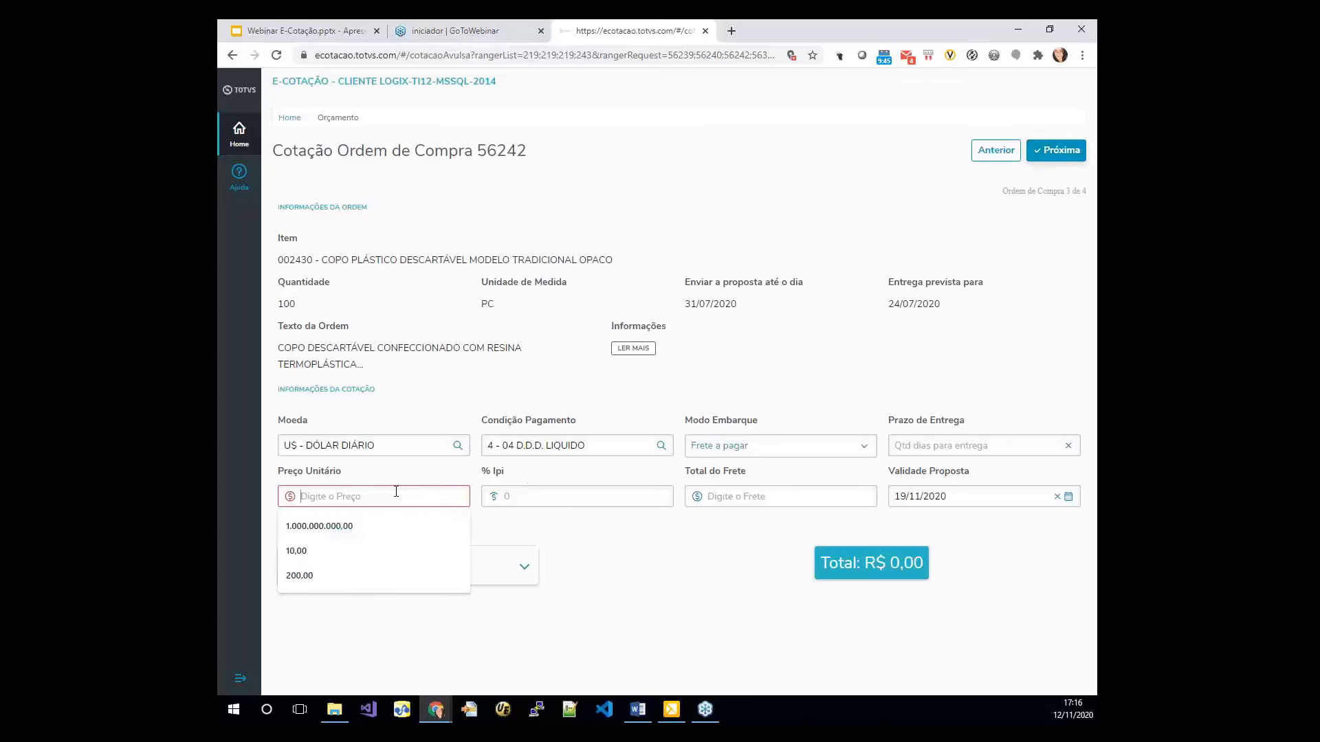
type("300")
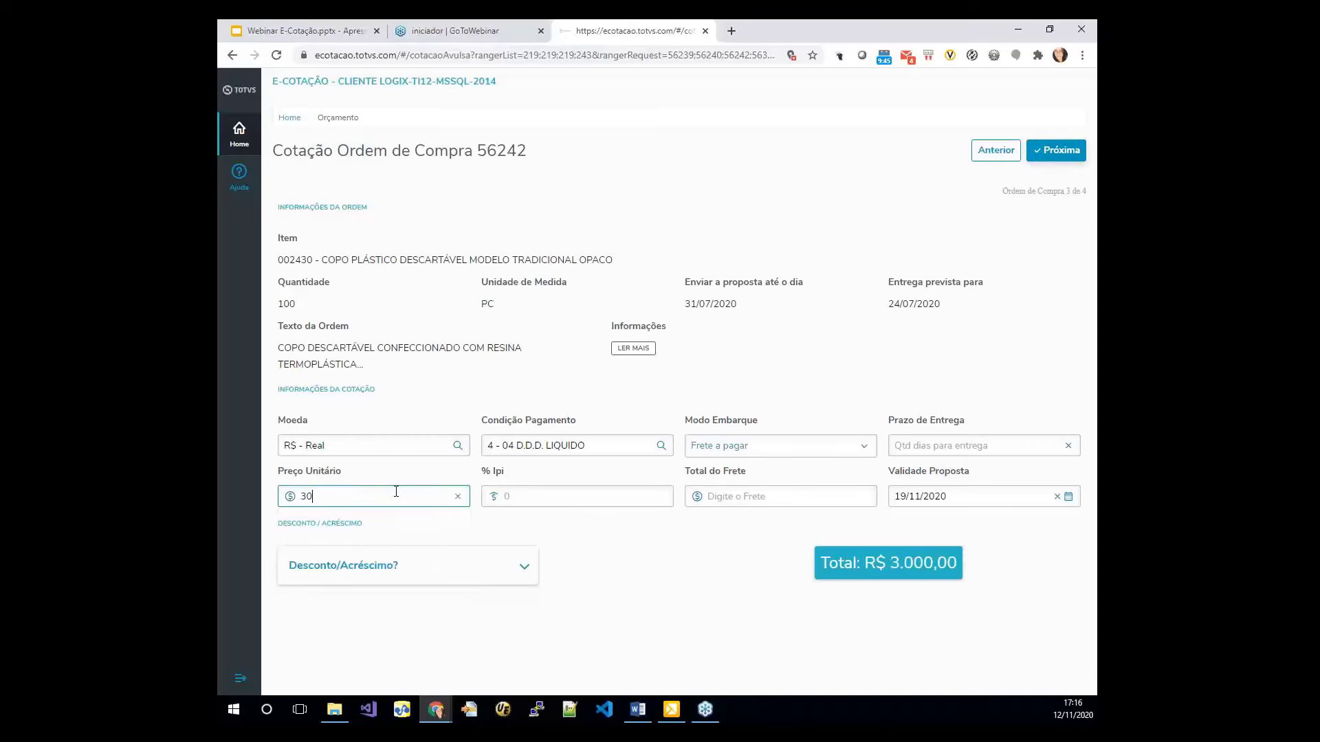
key("Tab")
type("0")
key("Tab")
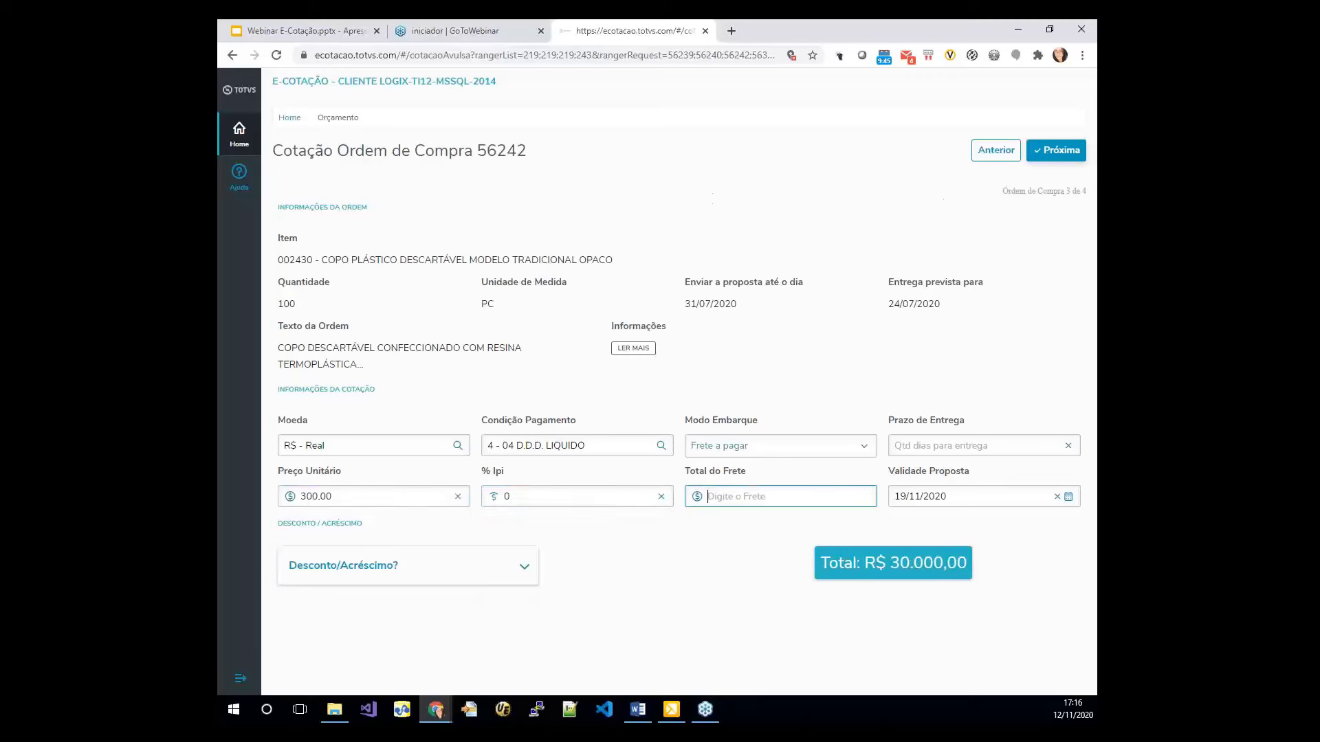
Step: Set the third order's total freight to 10,00 and its delivery time to 10 days
mouse_move(1038, 194)
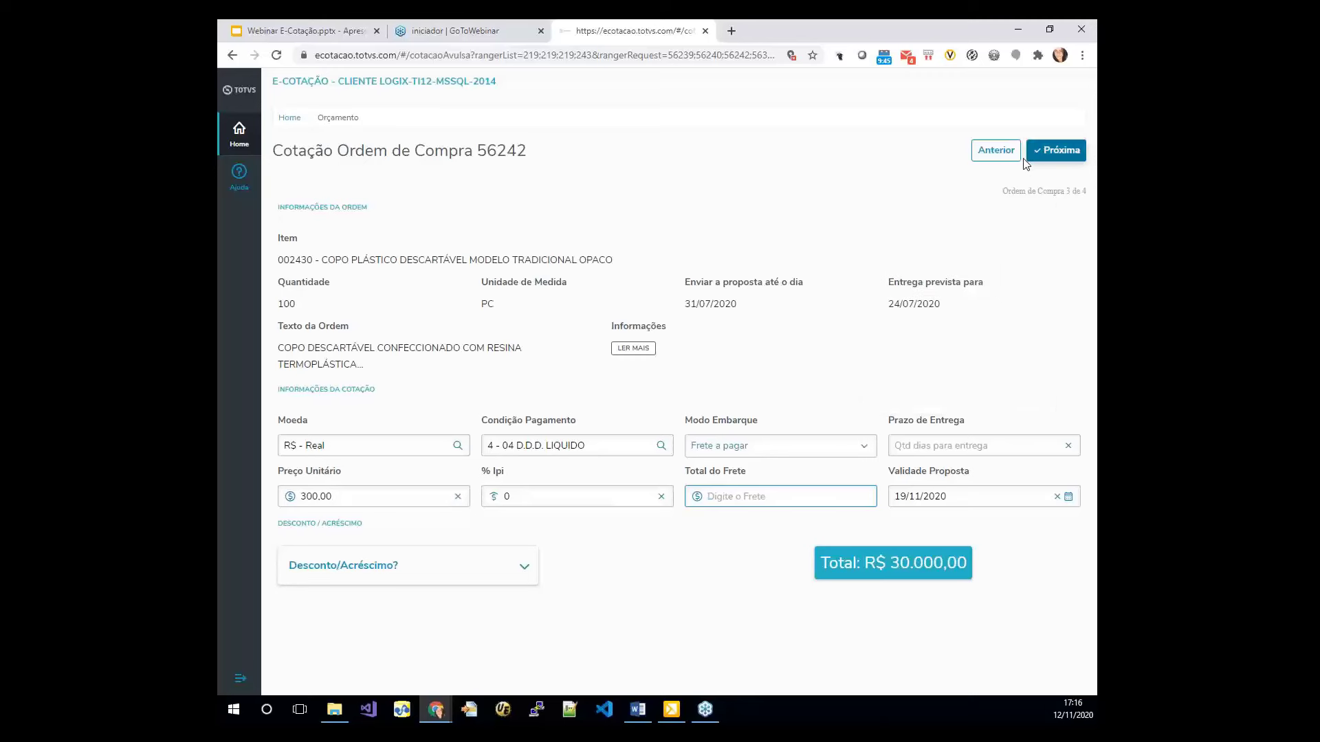
type("10")
key("Tab")
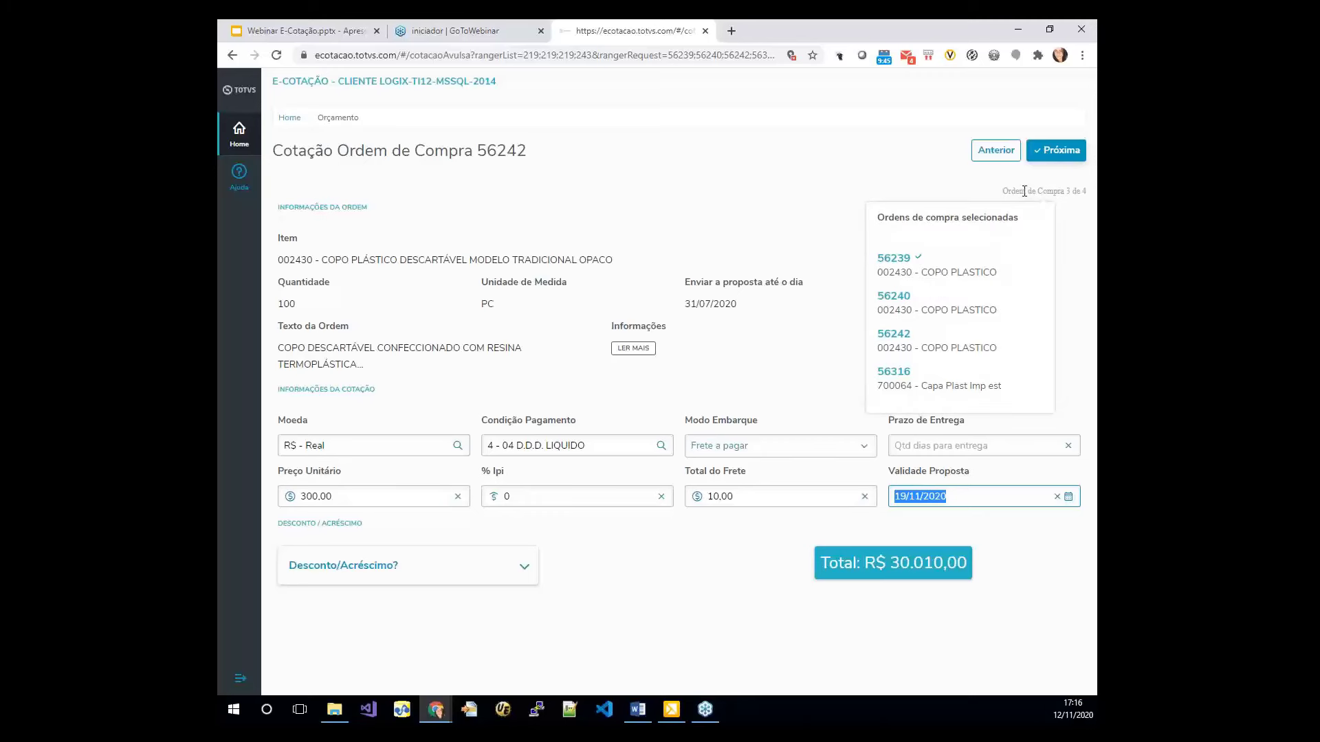
mouse_move(1023, 194)
left_click(922, 448)
type("10")
key("Tab")
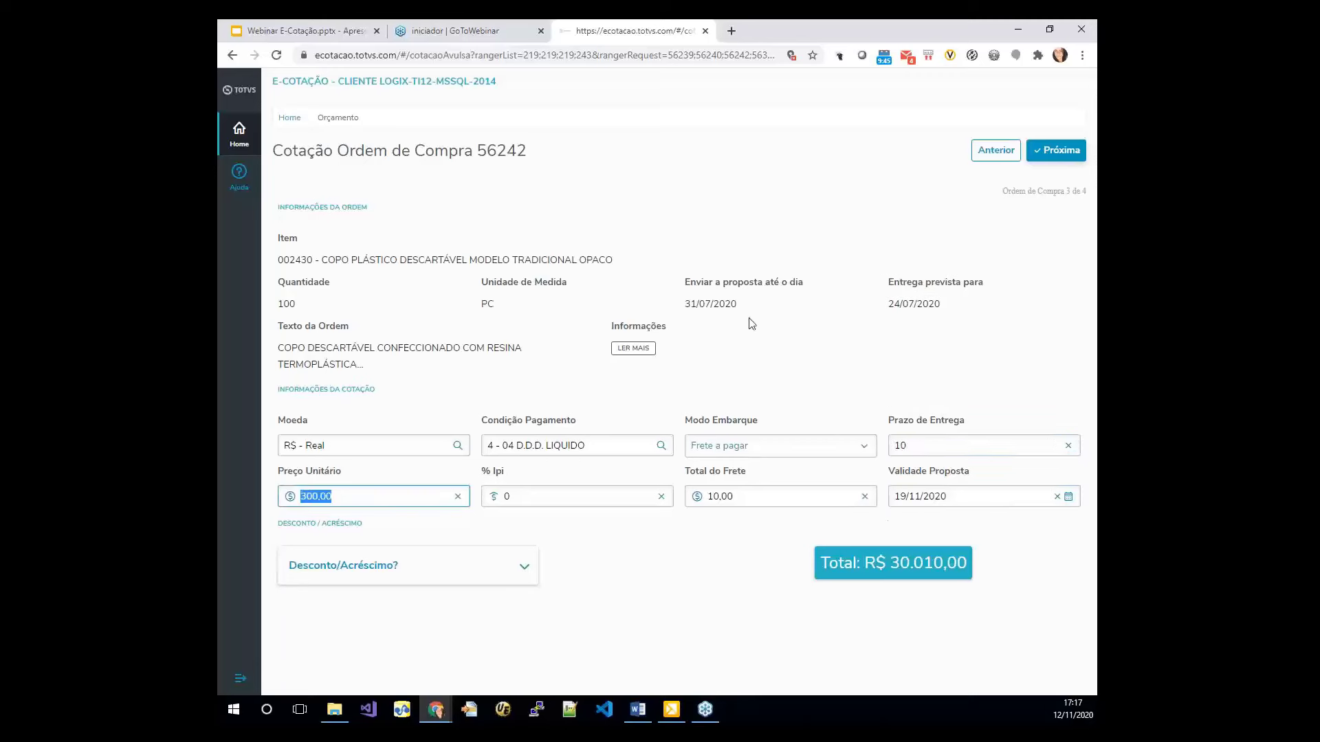
Step: Change the third order's IPI to 5% and check its discount/surcharge section without entering anything
left_click(574, 503)
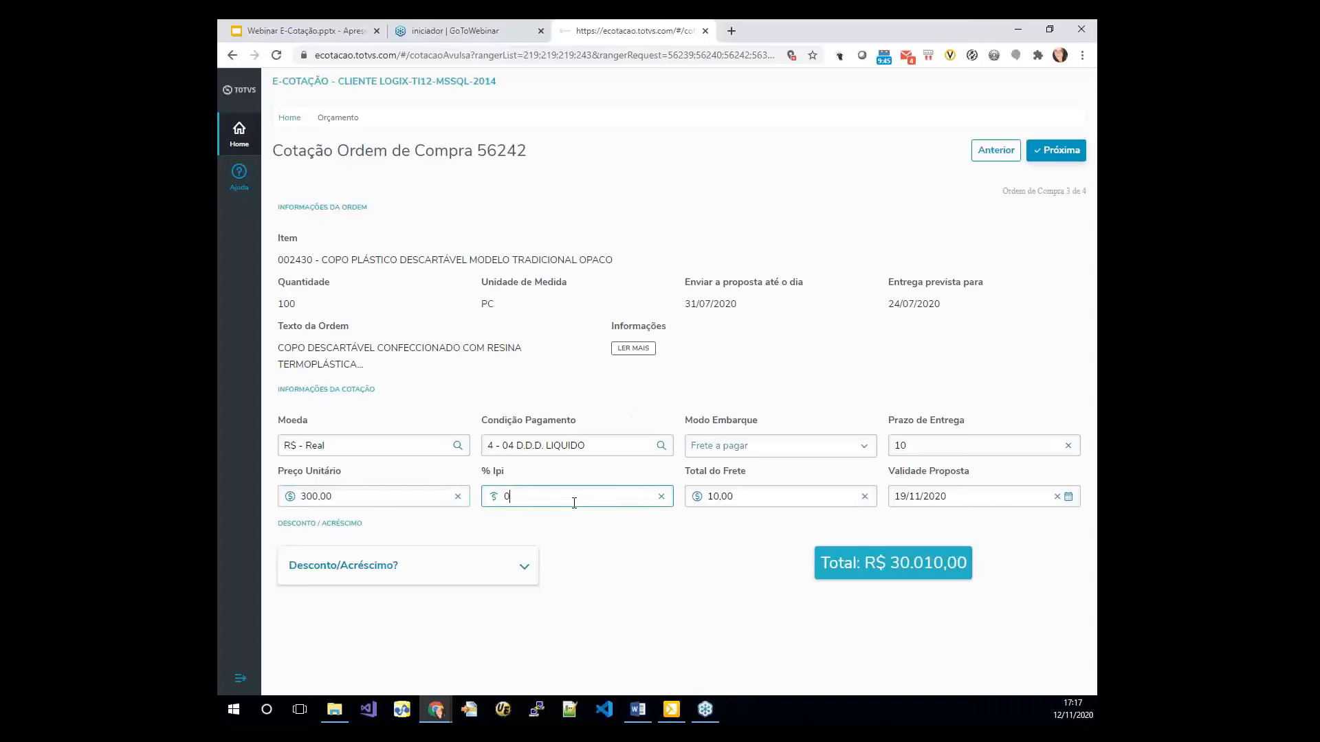
type("5")
key("Tab")
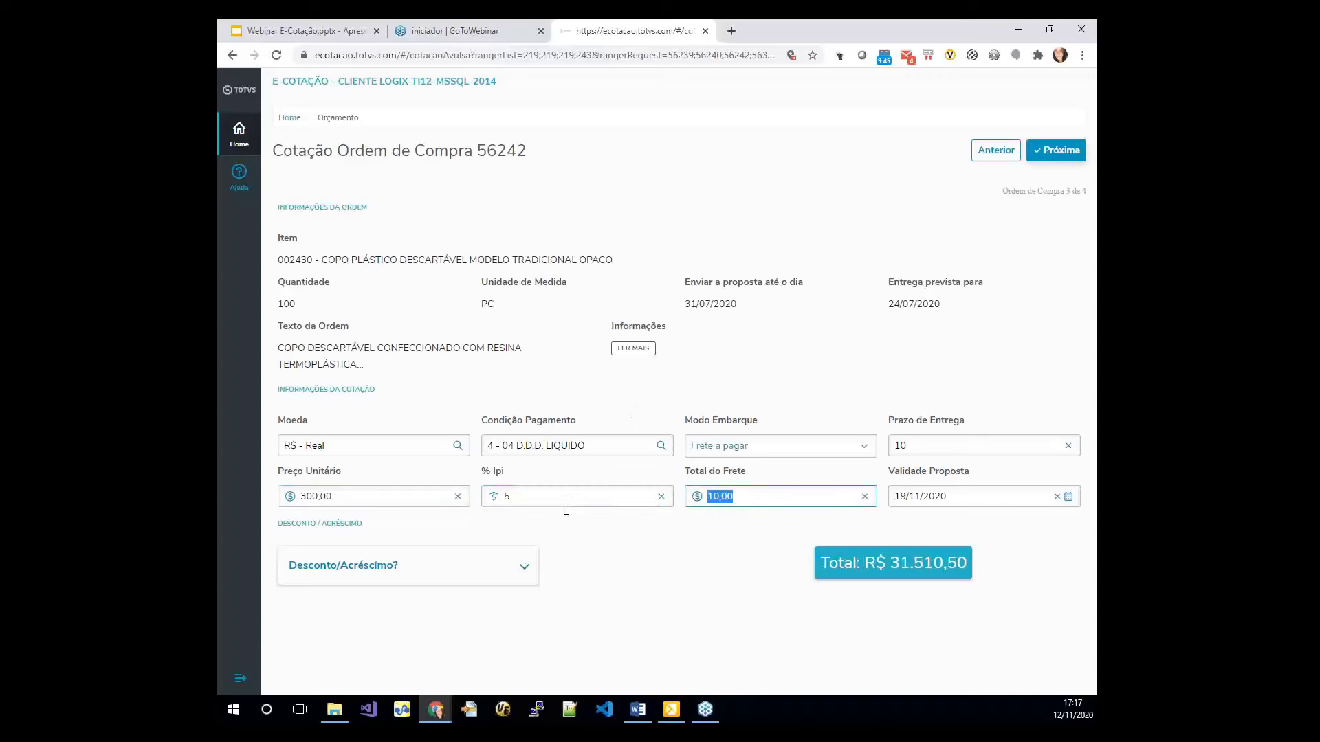
left_click(525, 560)
left_click(522, 564)
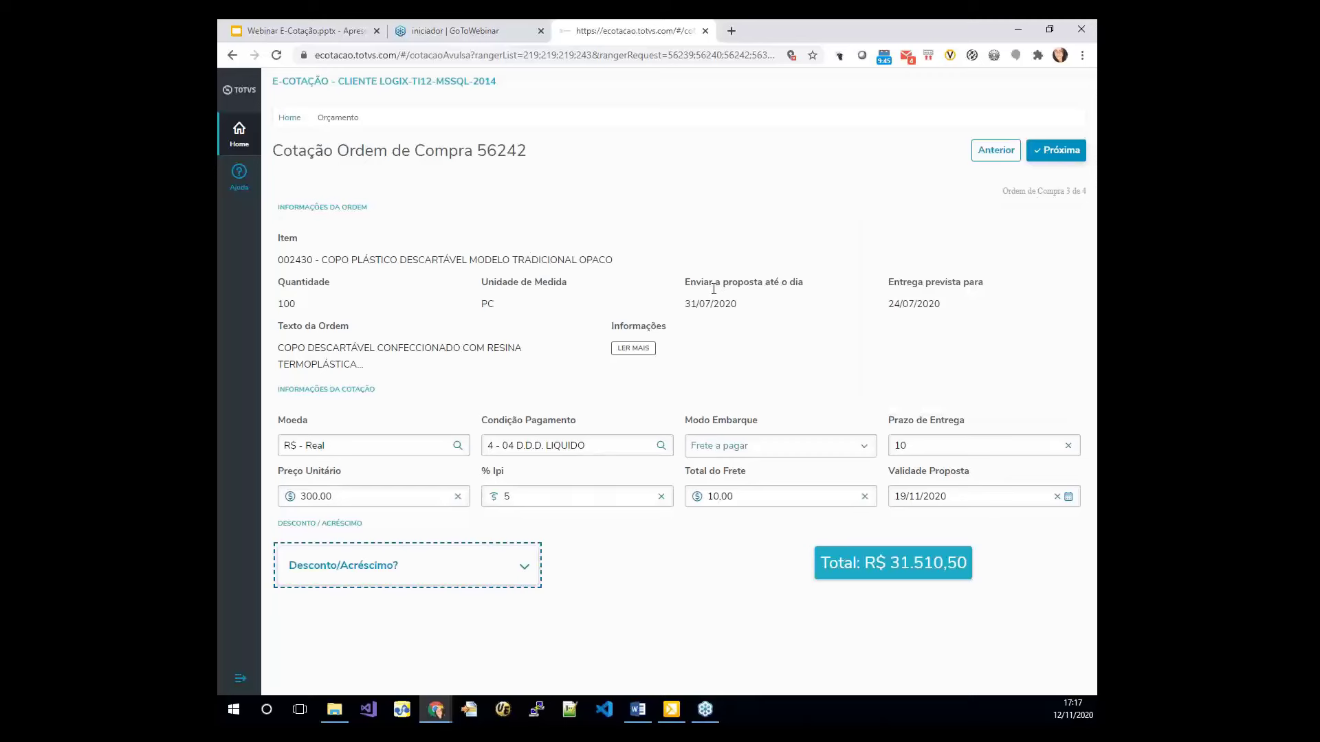
Step: Advance to the fourth order's quotation form and try to send the quotations with its unit price left empty
left_click(1060, 152)
mouse_move(1085, 187)
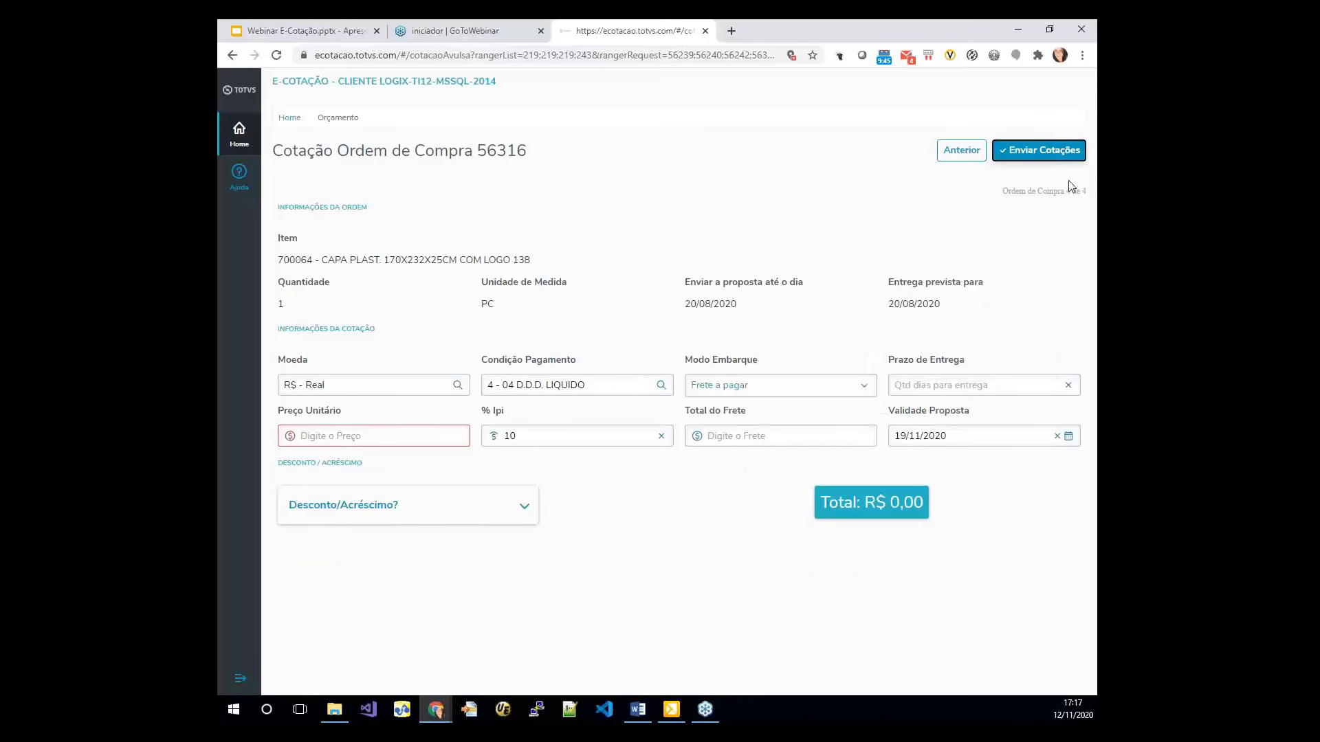
left_click(1030, 154)
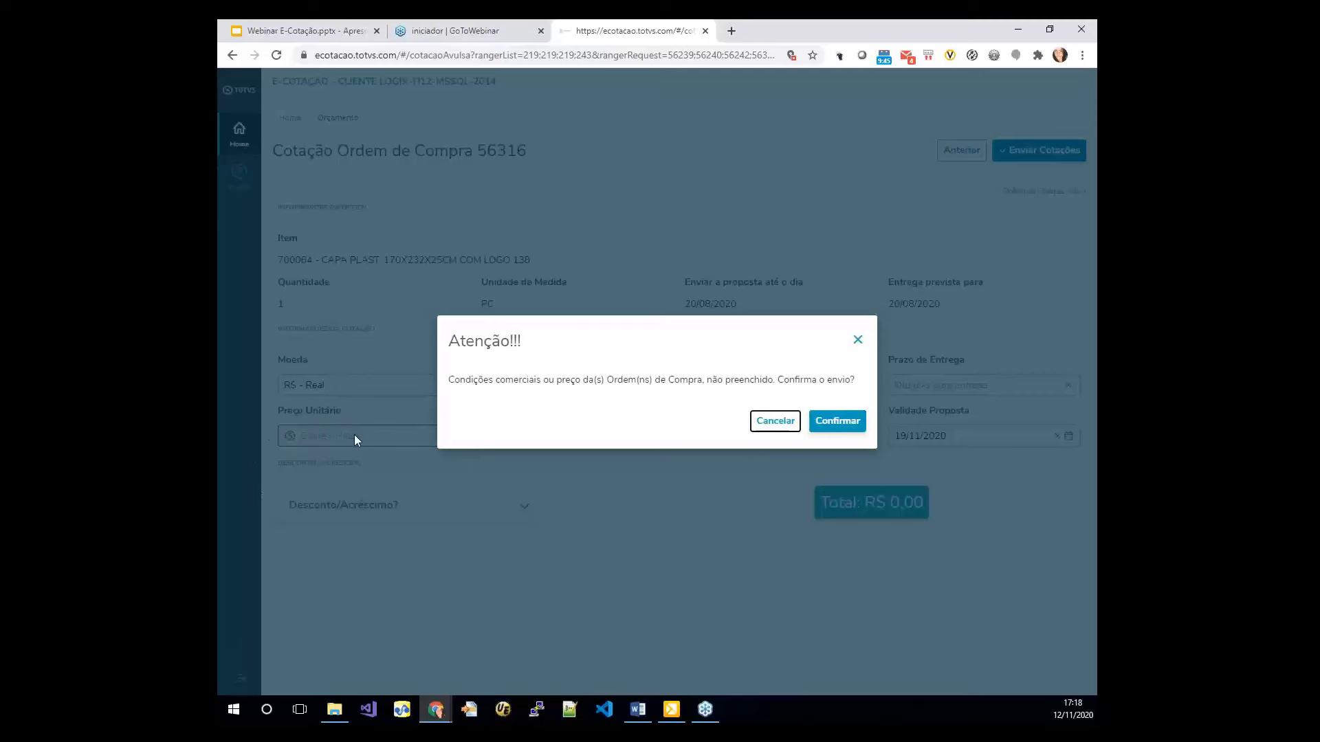
left_click(775, 421)
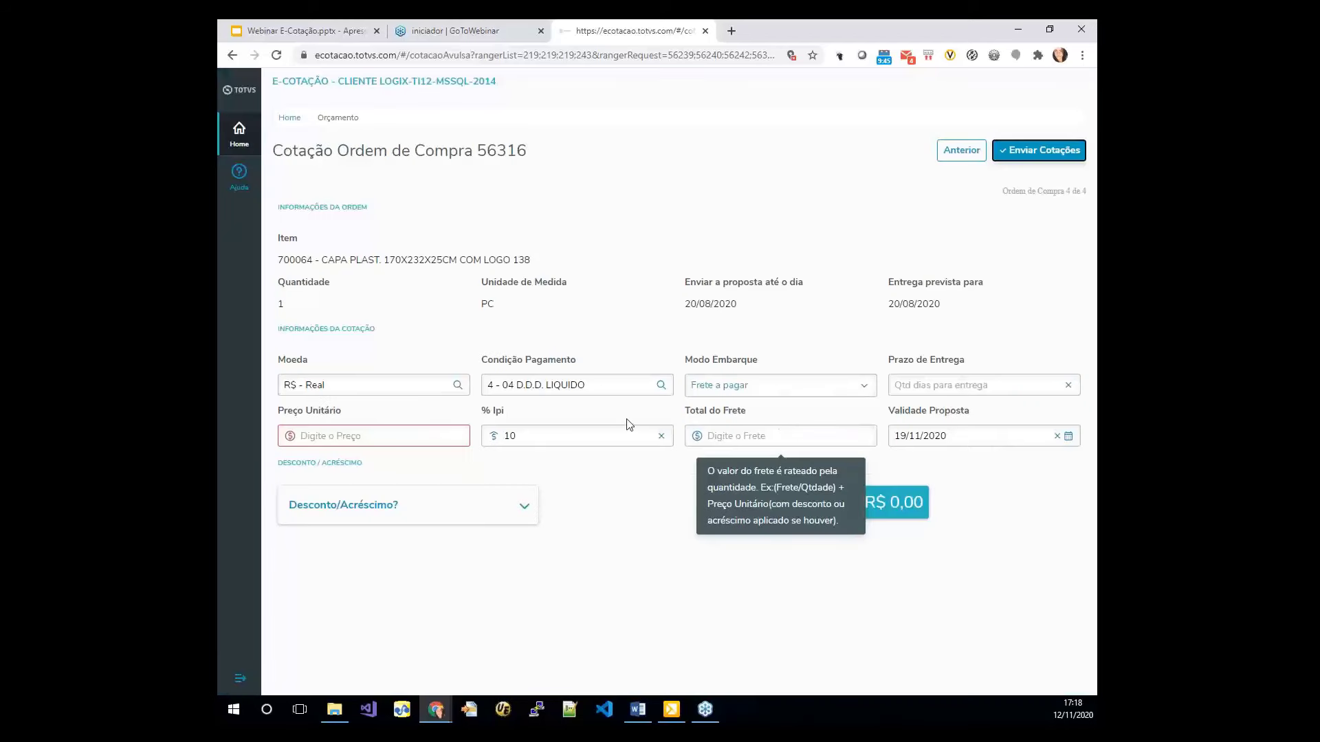
Step: Enter a unit price of 250,00 for the fourth order
left_click(363, 437)
type("250")
key("Tab")
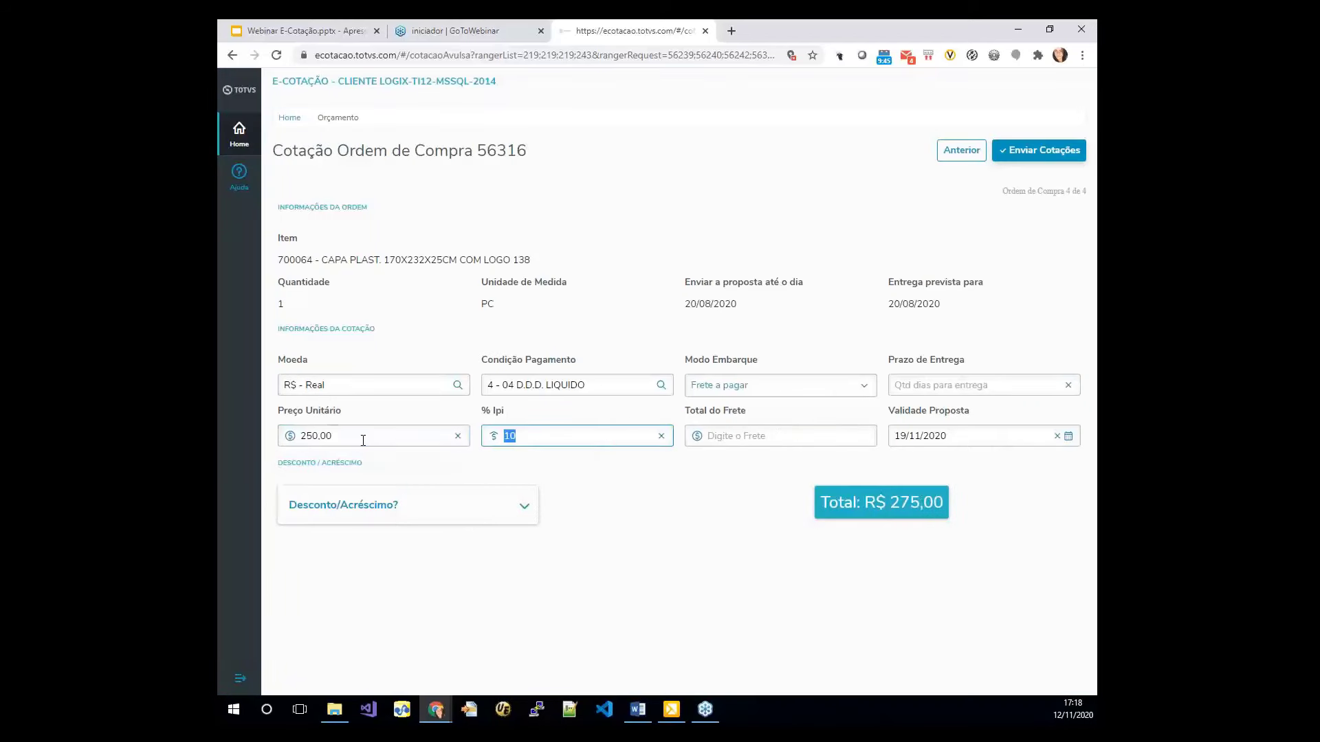
Step: Send the quotations despite the unfilled conditions and load more results in the purchase request list
left_click(1016, 151)
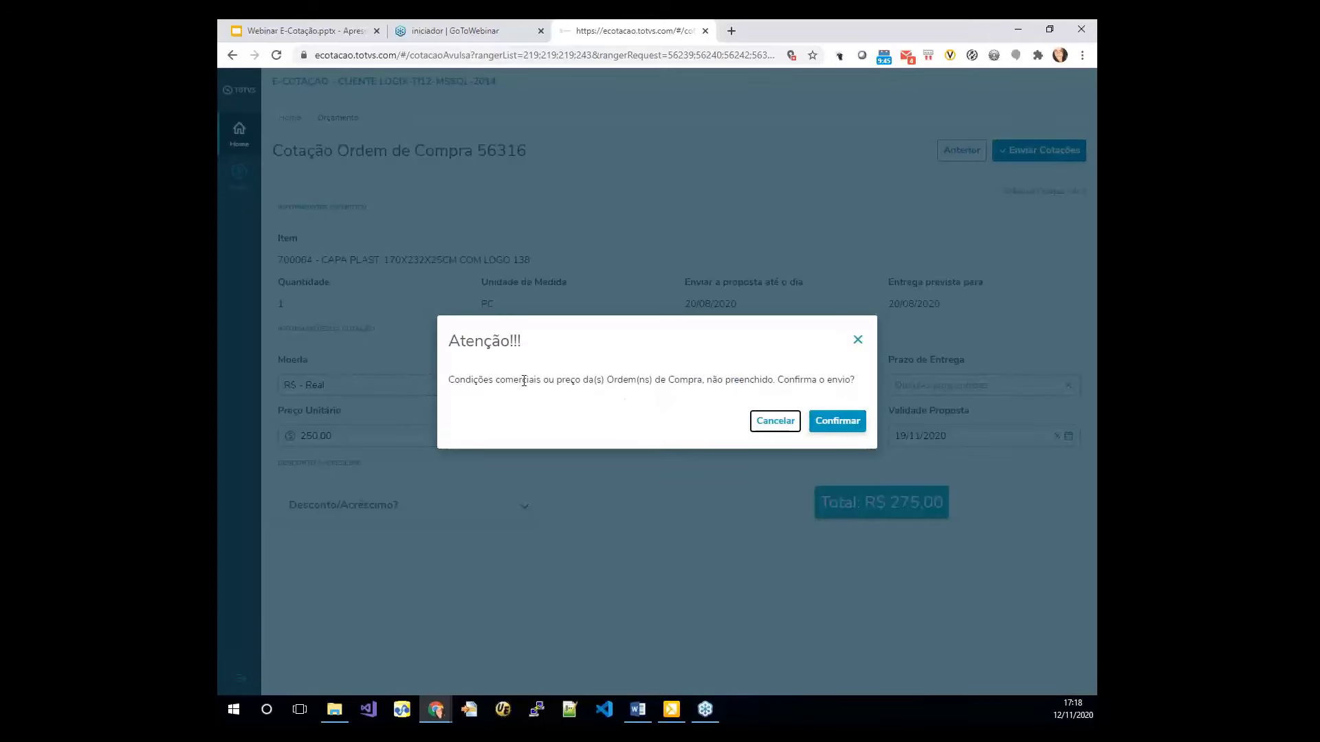
left_click(831, 423)
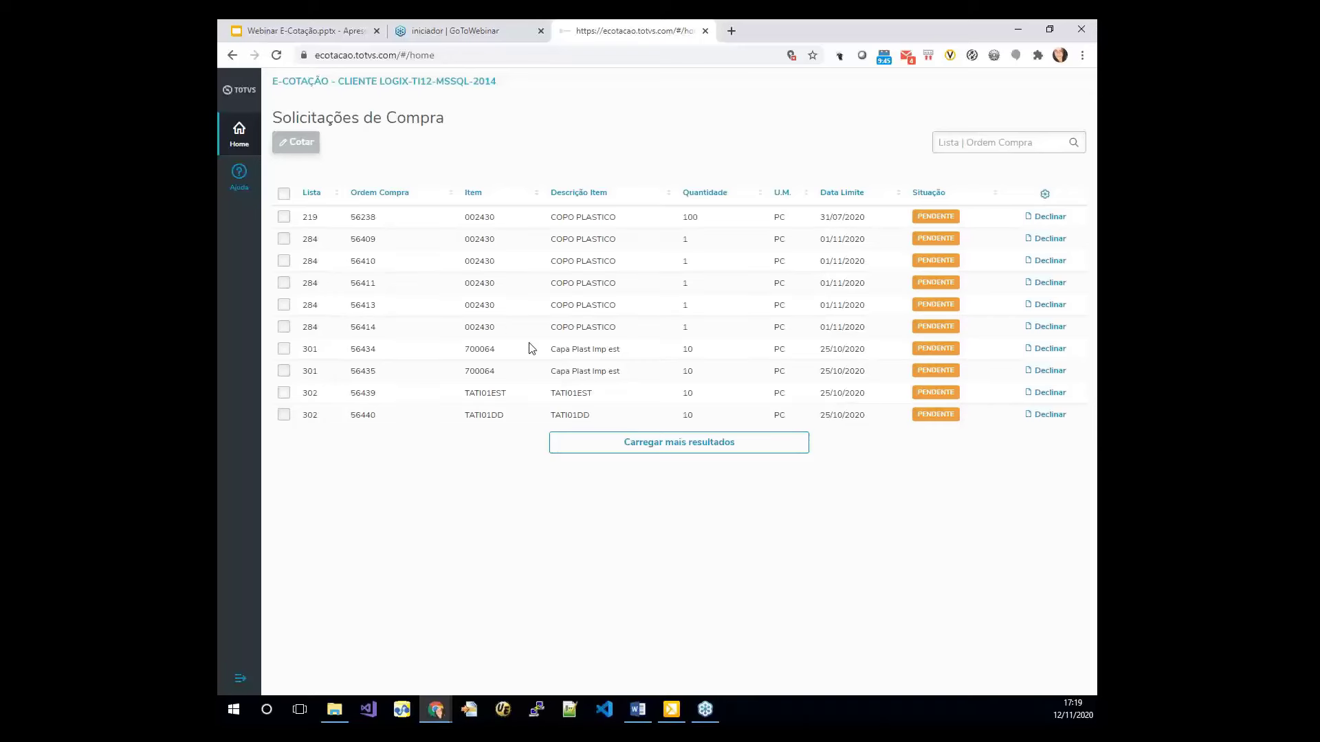
left_click(671, 440)
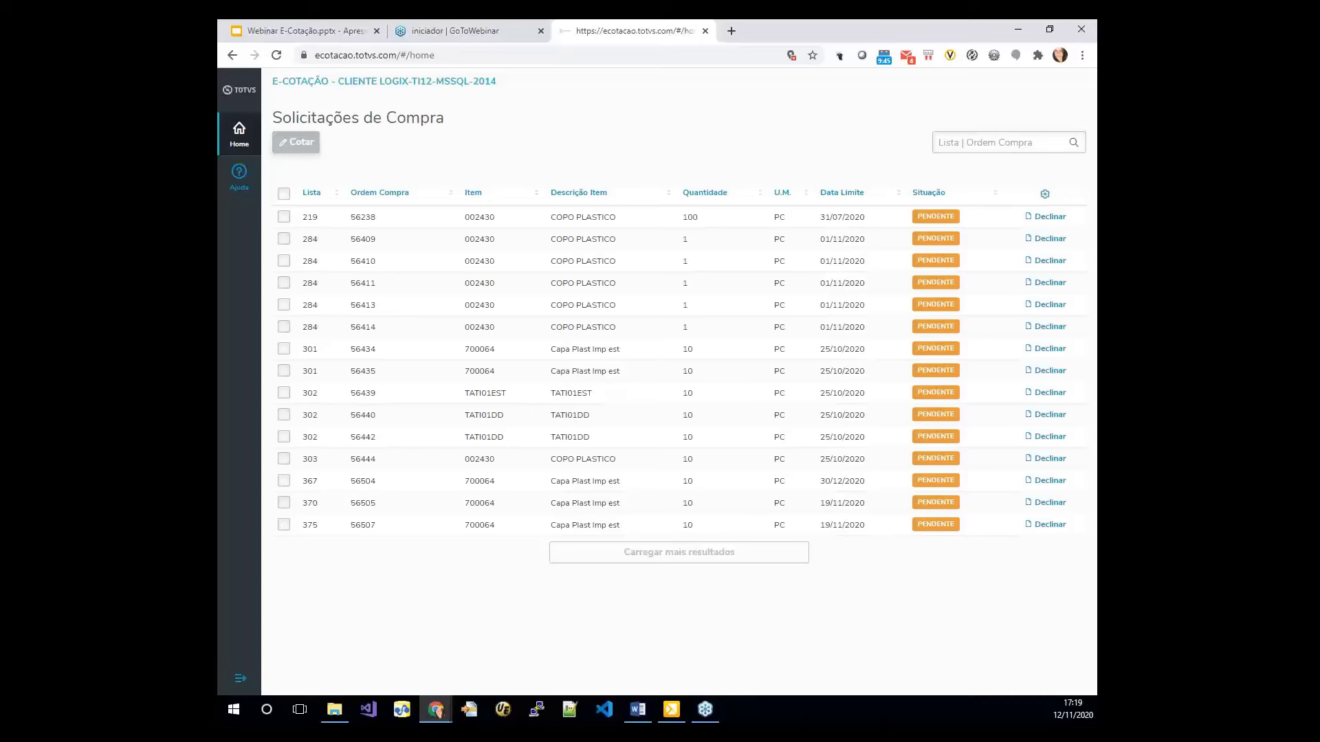
Step: Switch to TOTVS Logix and open the discounts and surcharges of the supplier's quotation for the first order
key("alt+Tab")
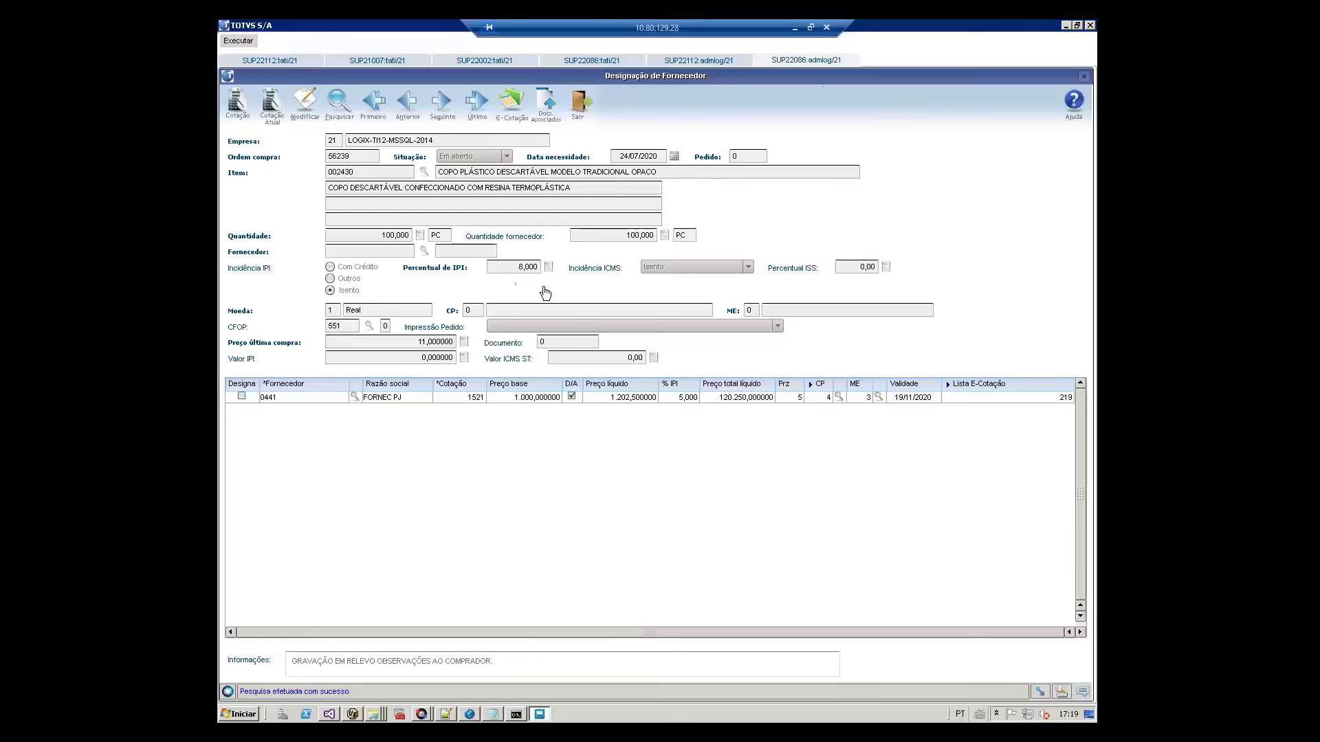
left_click(304, 402)
left_click(522, 399)
right_click(523, 399)
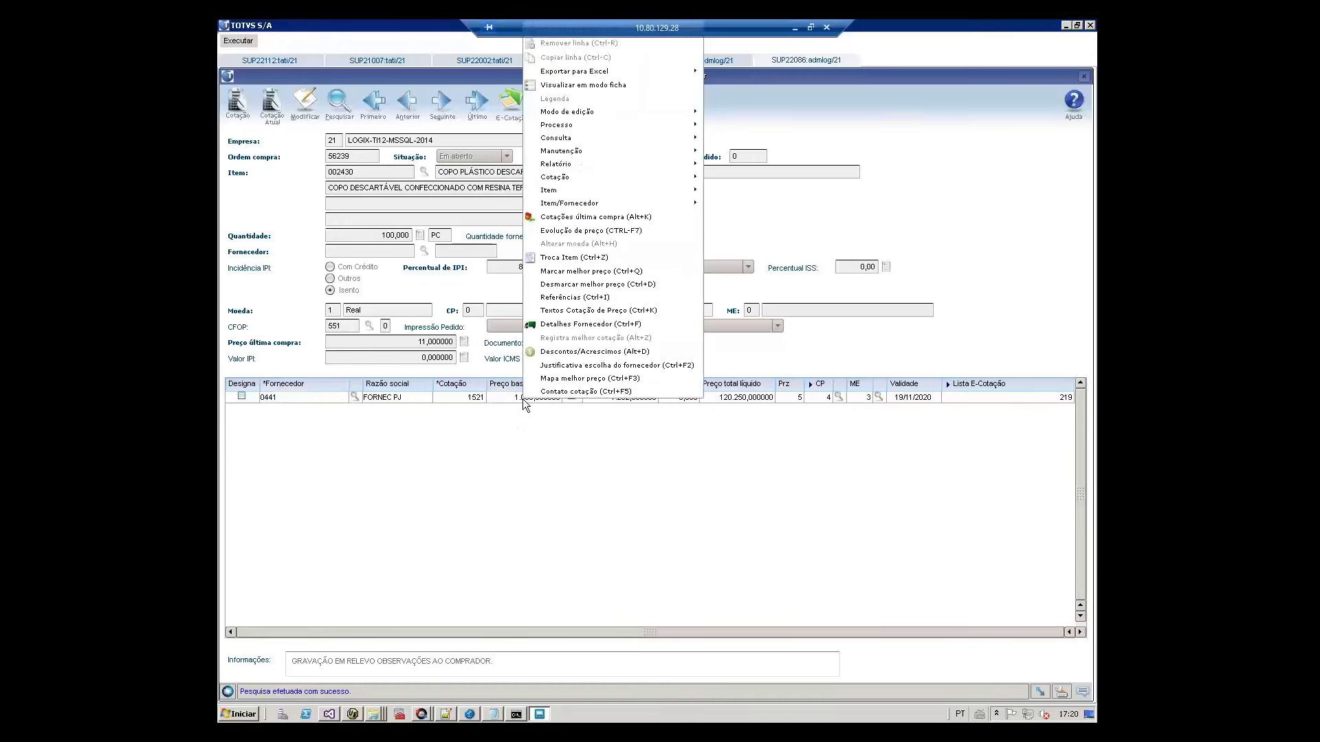
left_click(592, 352)
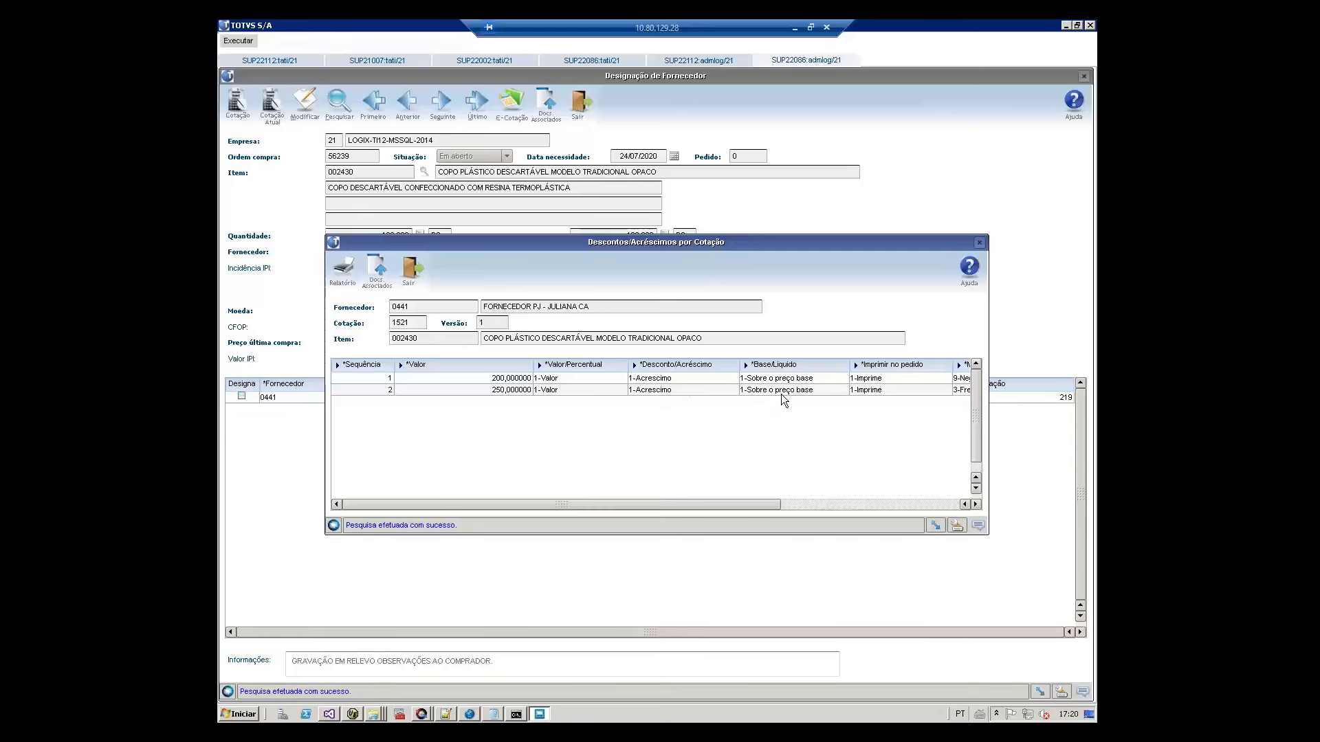
Step: Examine the values, reasons and IPI base of the quotation's surcharges, and close the discounts/surcharges window
left_click(903, 504)
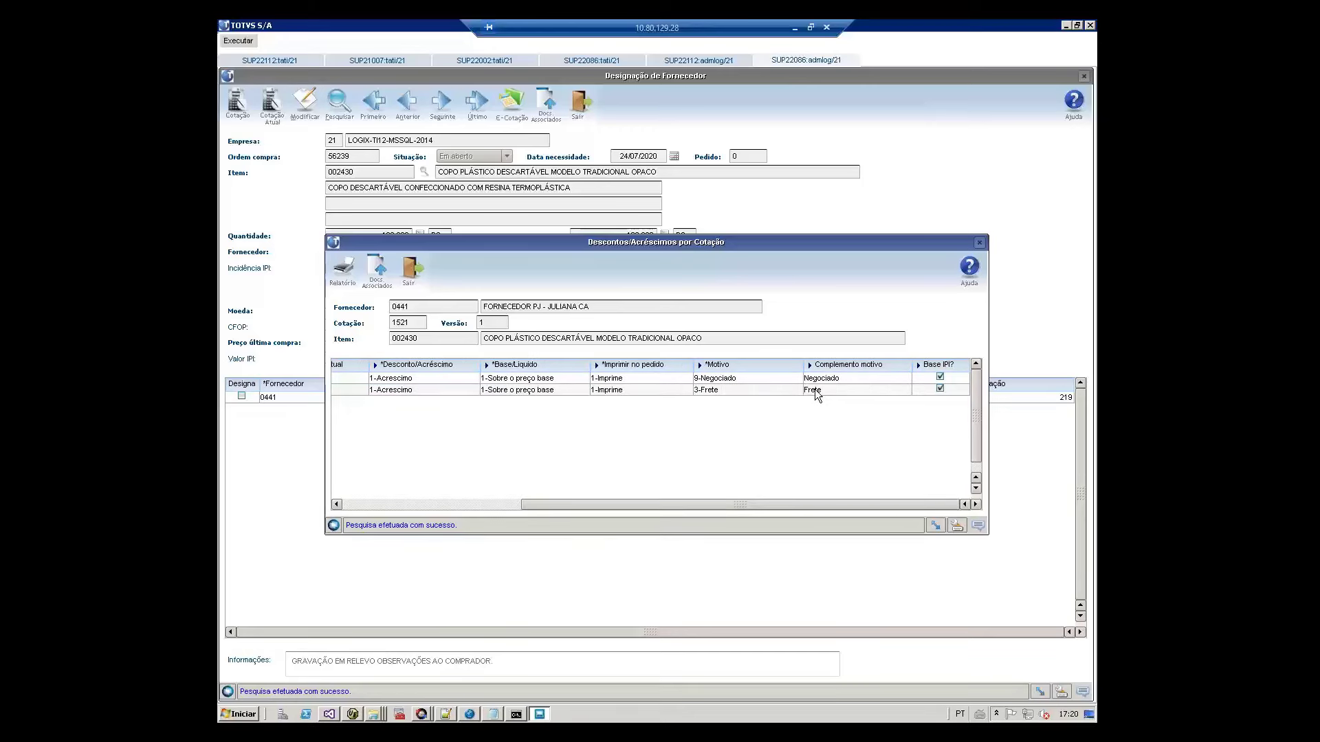
left_click(658, 380)
left_click(370, 504)
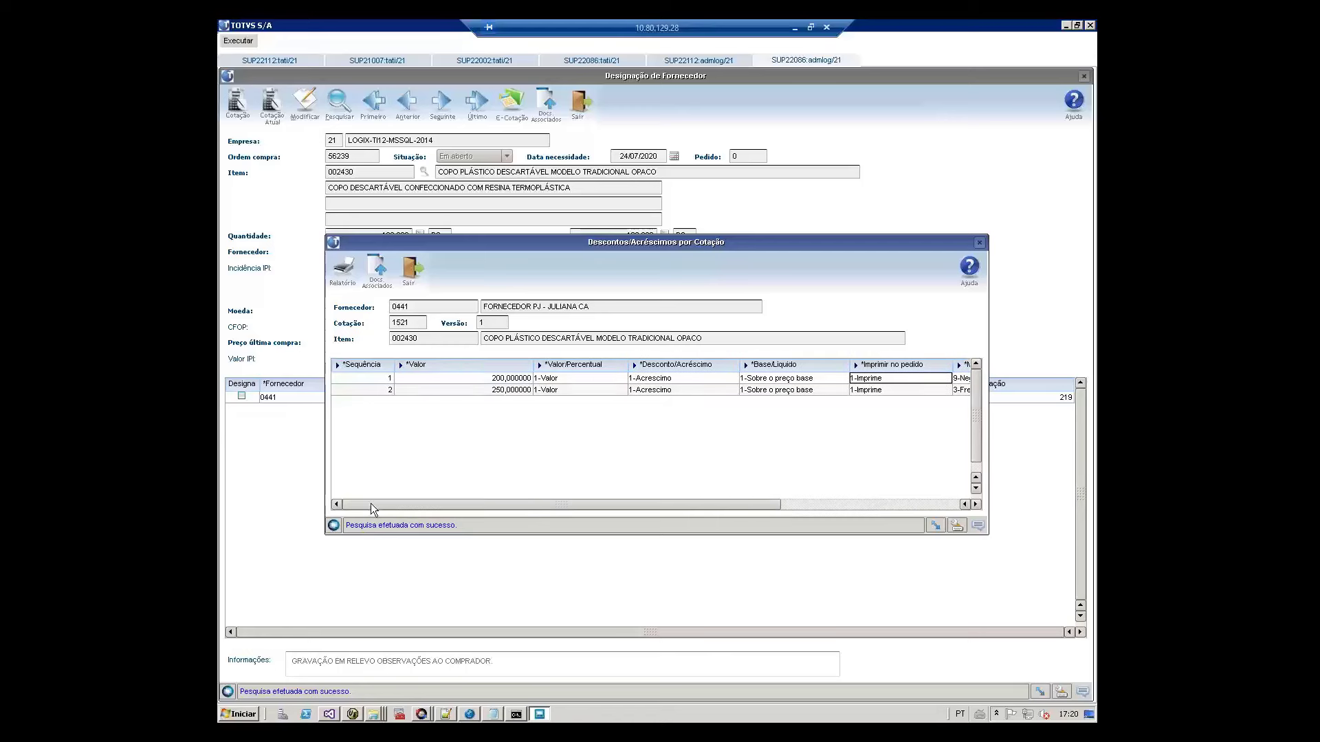
left_click(412, 275)
Step: View the decline reason of supplier 0441's declined request in the E-Cotação requests query, and close it
left_click(698, 60)
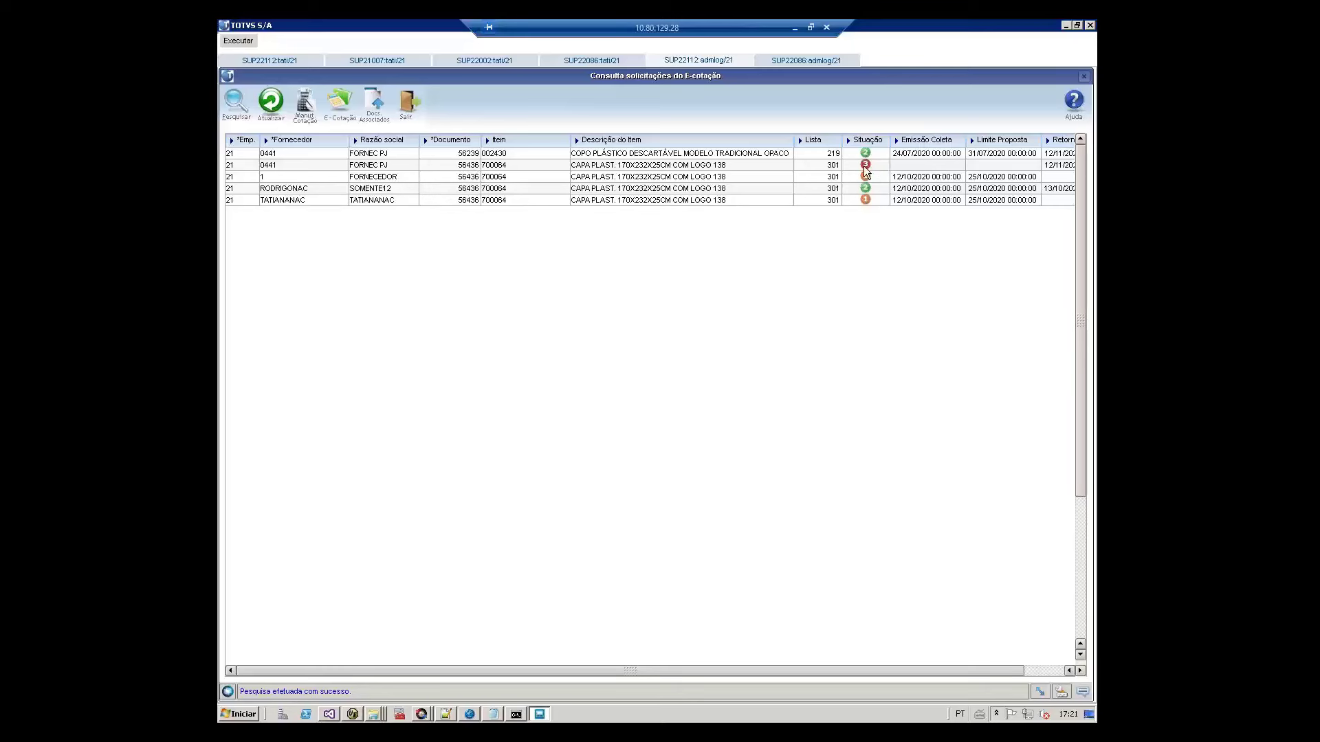
right_click(806, 166)
left_click(856, 272)
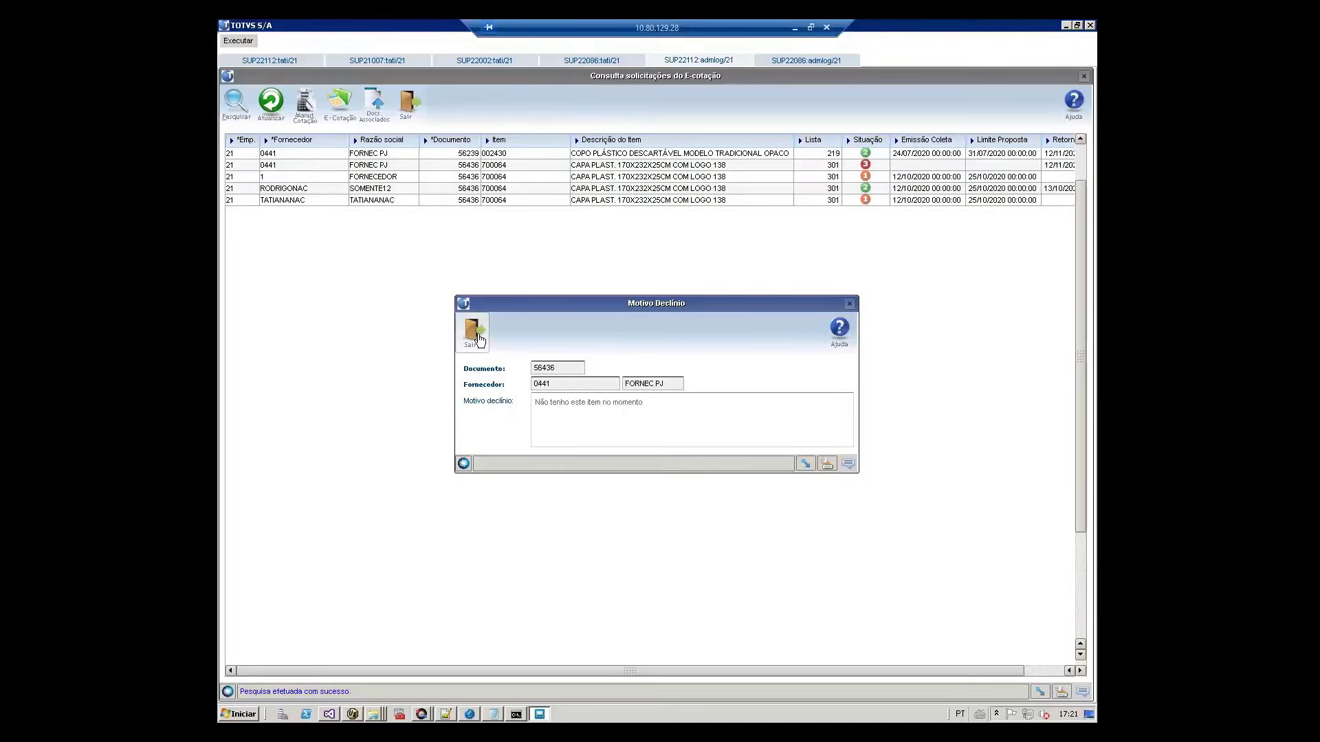
left_click(473, 332)
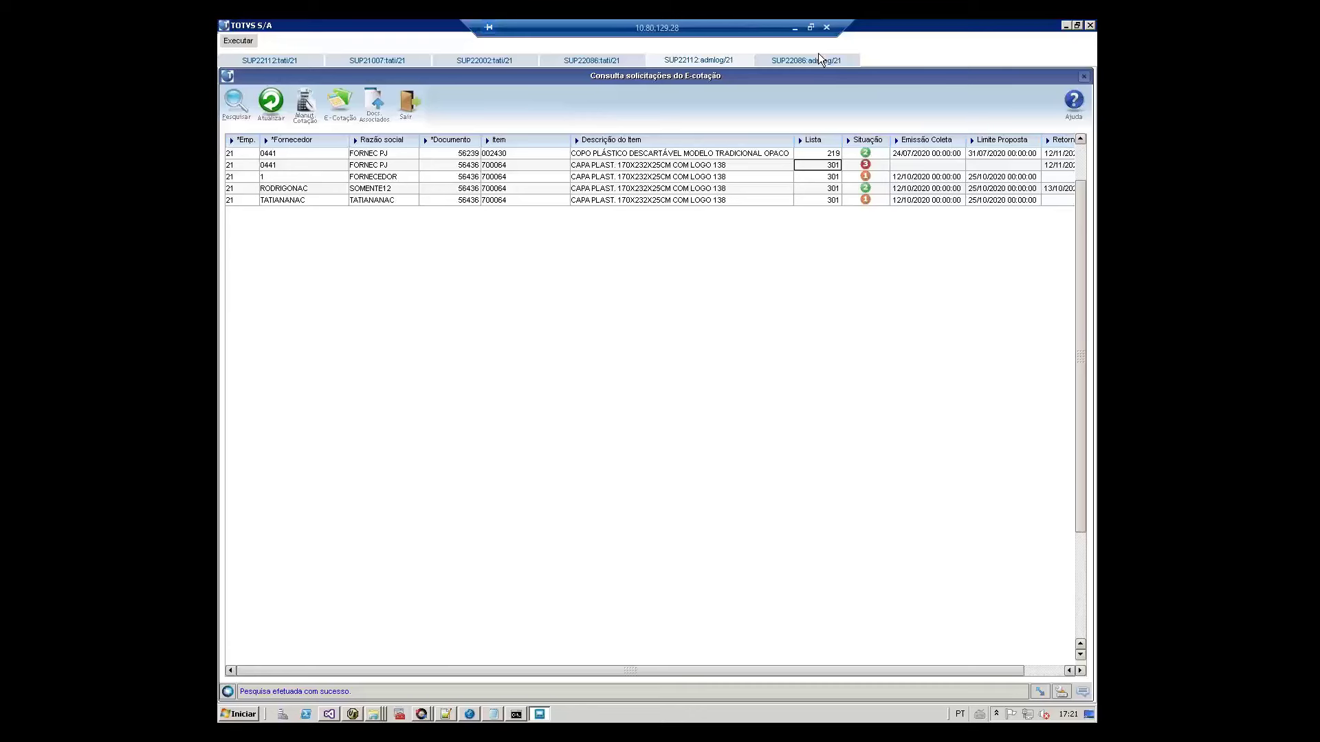
Step: Minimize the remote session and start presenting slide 18 of the Webinar E-Cotação slides
left_click(794, 29)
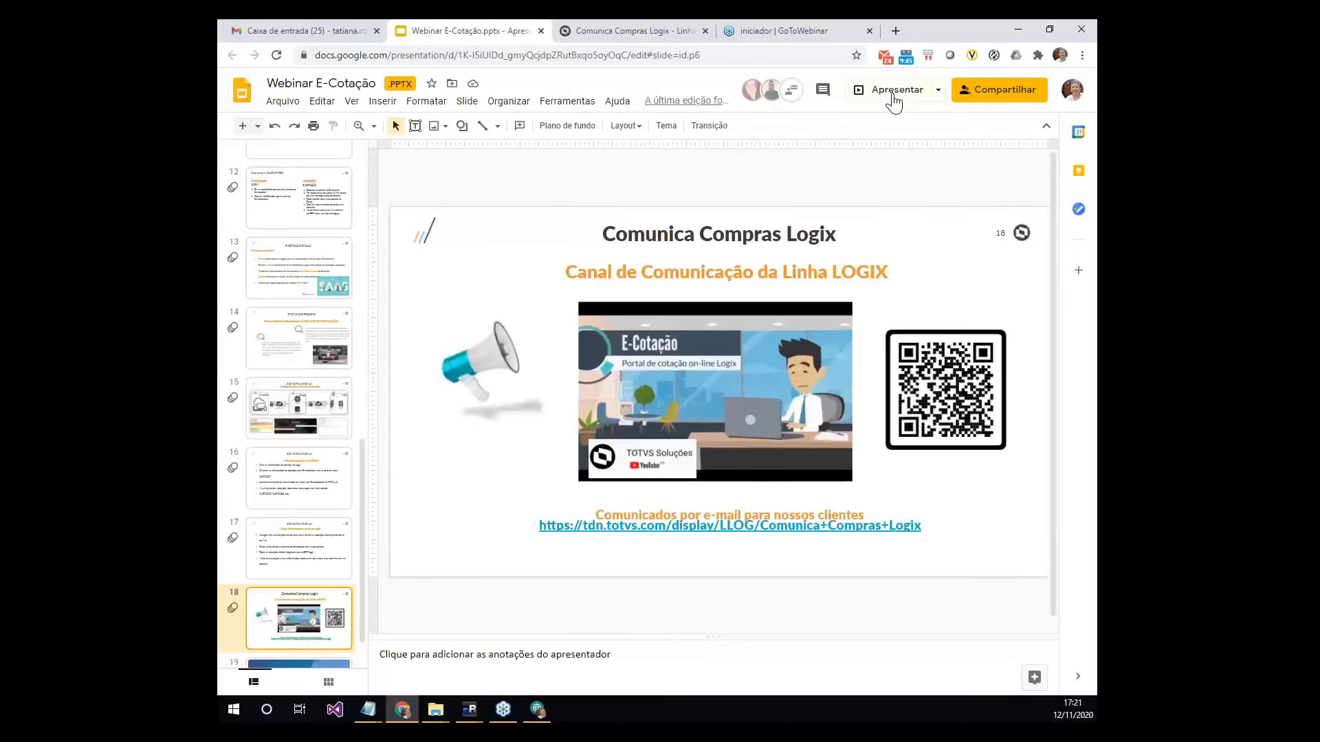
left_click(894, 96)
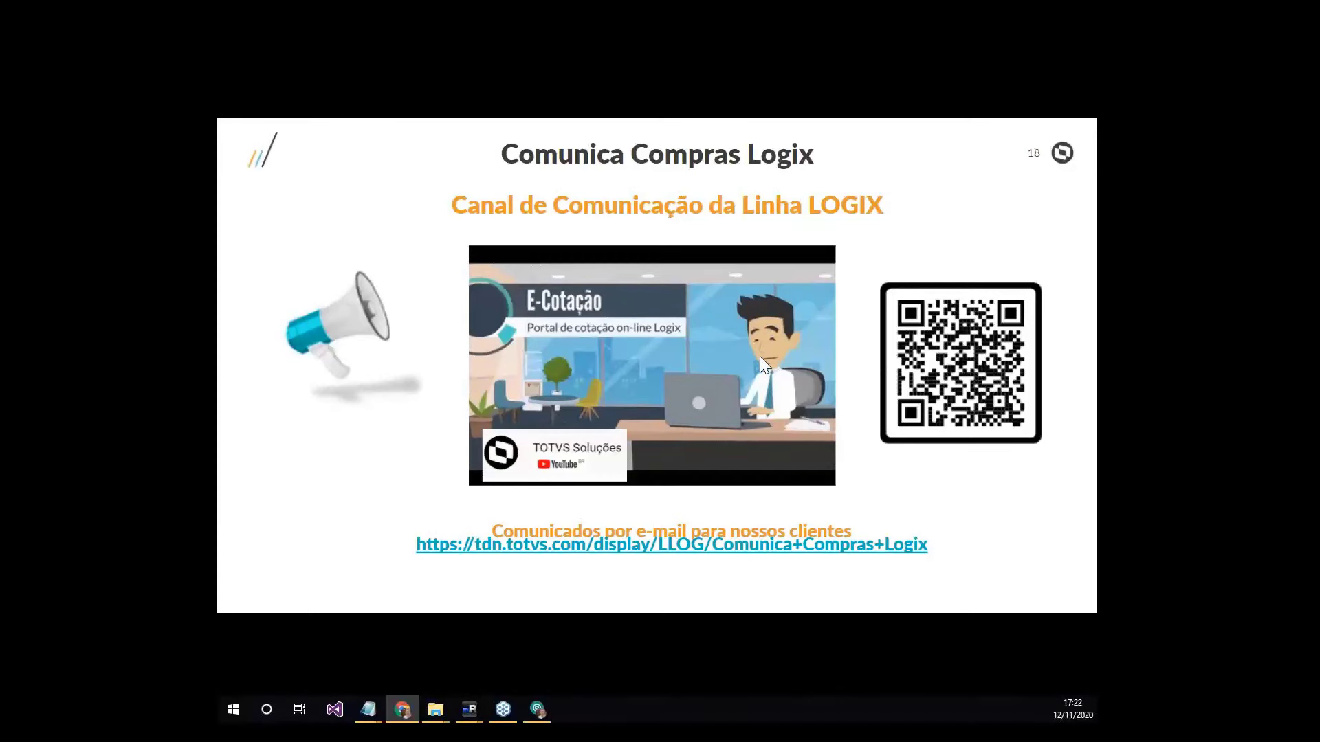
Step: Switch to the Comunica Compras Logix page and look through its fourth edition, Version 12 program list and support articles
key("ctrl+Tab")
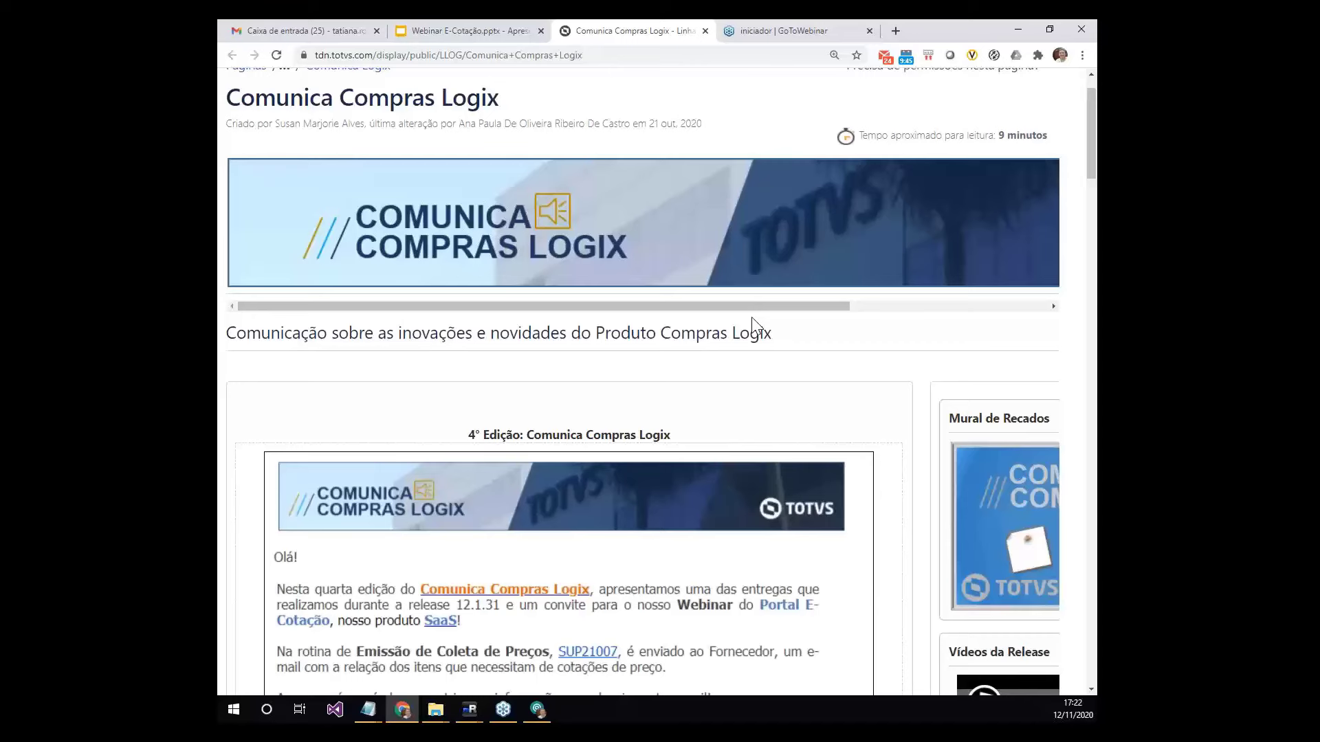
scroll(882, 405, "down", 3)
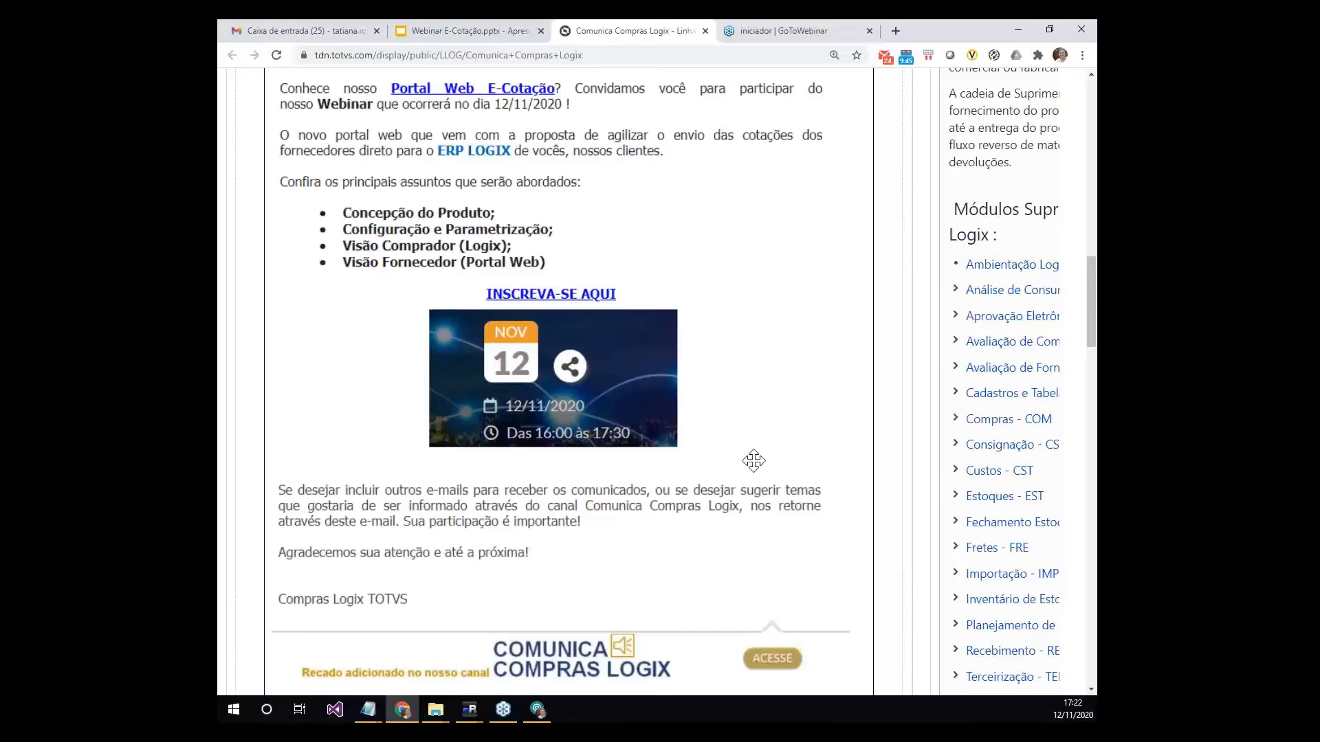
scroll(876, 435, "down", 15)
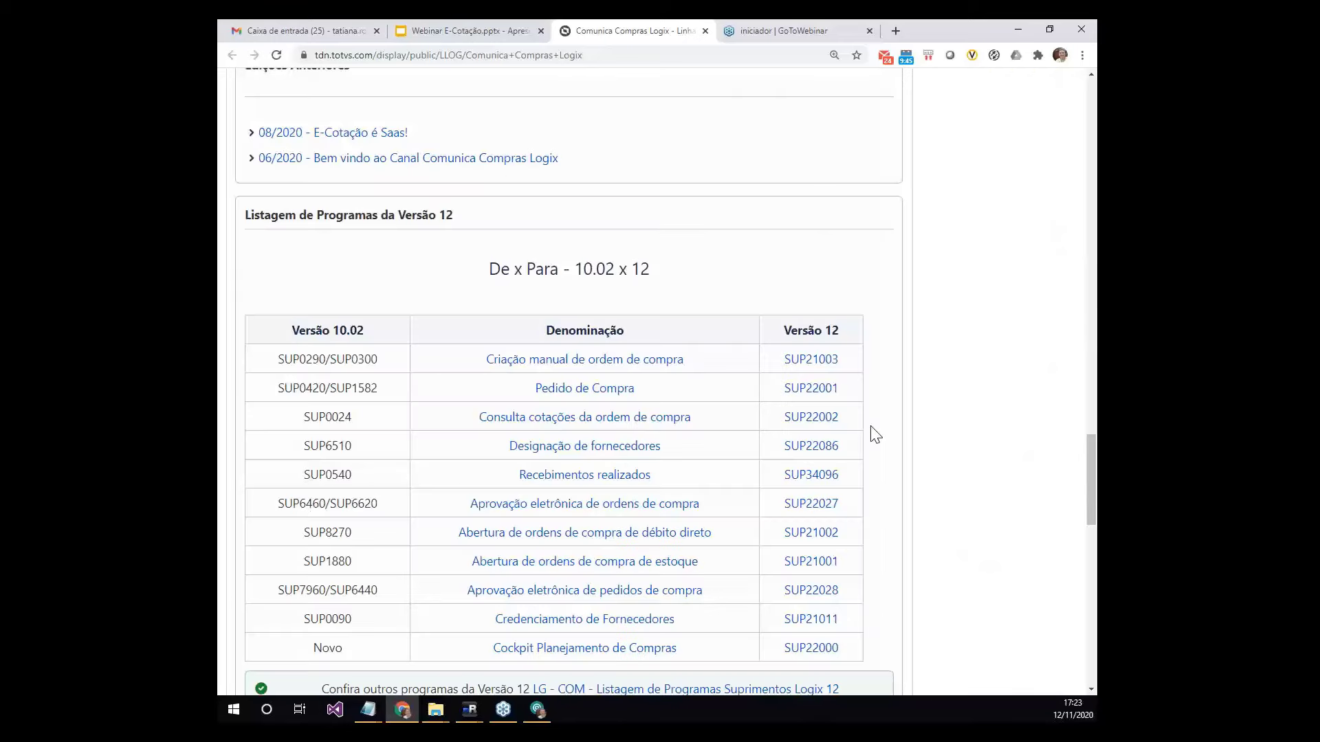
scroll(716, 459, "down", 4)
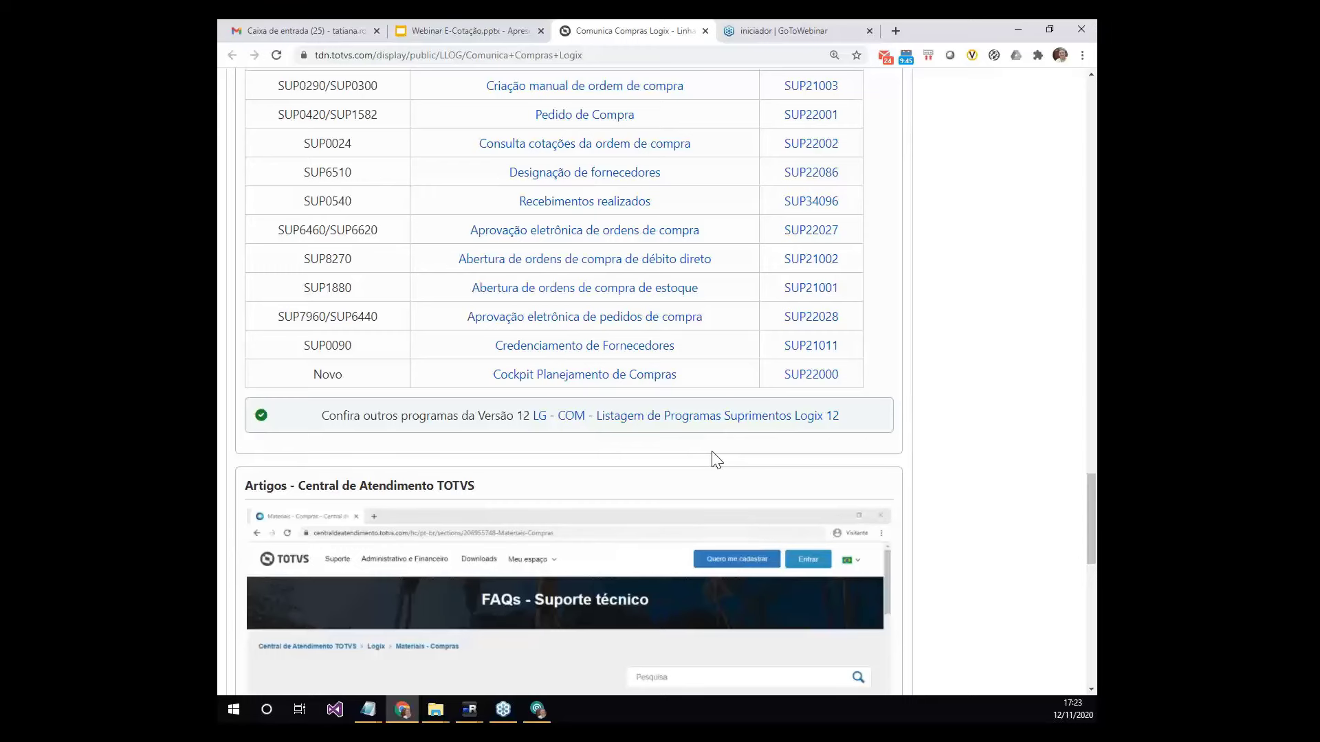
scroll(734, 325, "up", 15)
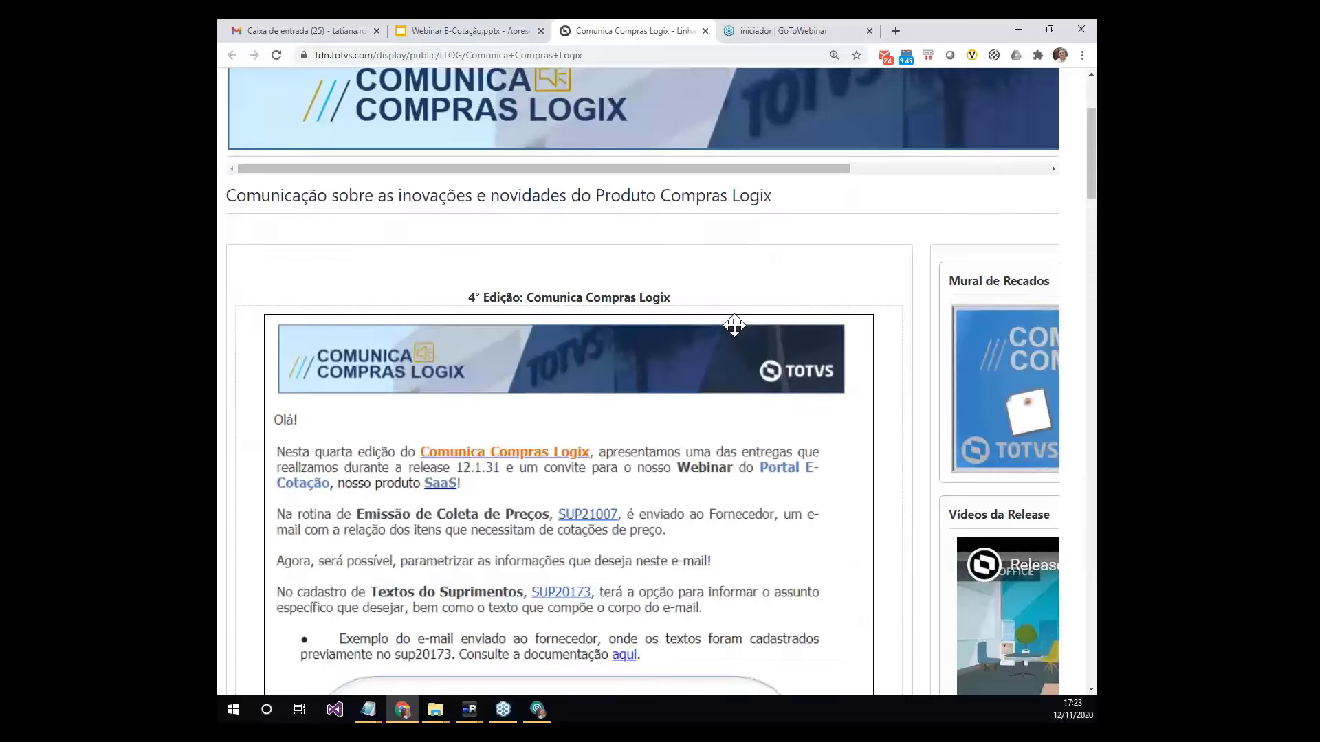